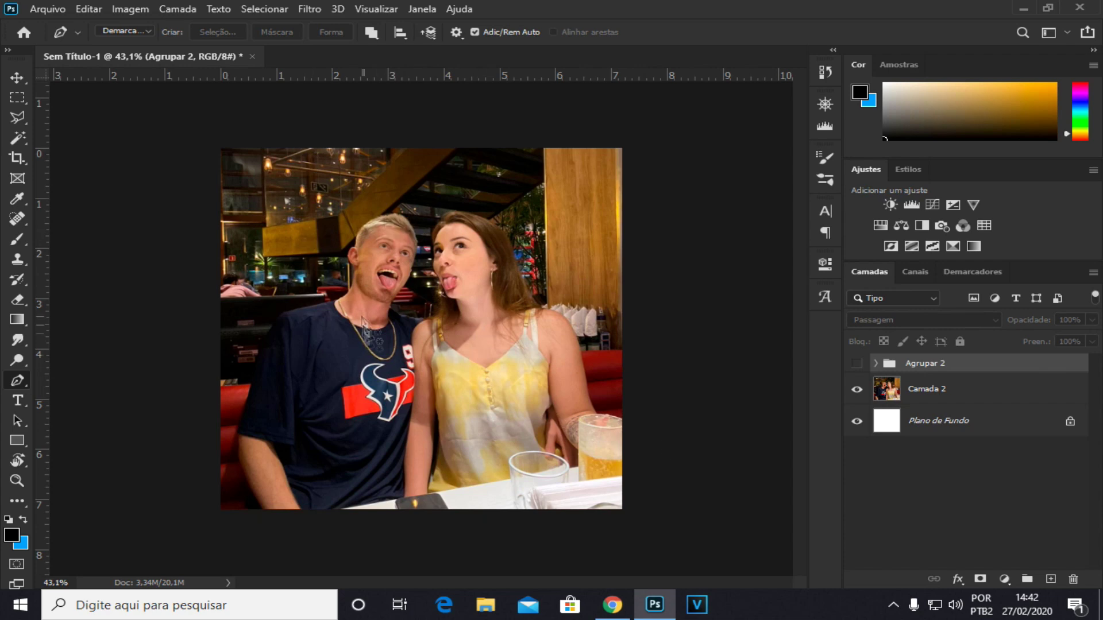
# - Show the Agrupar 2 group and save the image under the file name IMAGEM, choosing its file format
pyautogui.click(856, 363)
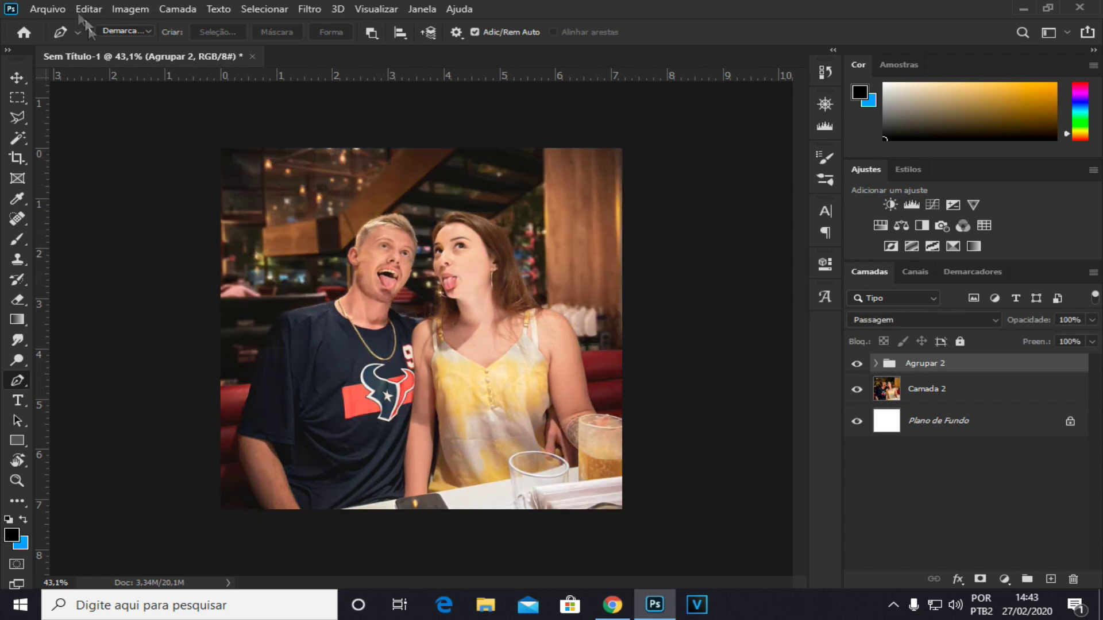
pyautogui.click(88, 8)
pyautogui.moveTo(47, 8)
pyautogui.click(92, 195)
pyautogui.click(86, 114)
pyautogui.click(149, 293)
pyautogui.write('IMAGEM')
pyautogui.click(185, 313)
pyautogui.click(184, 443)
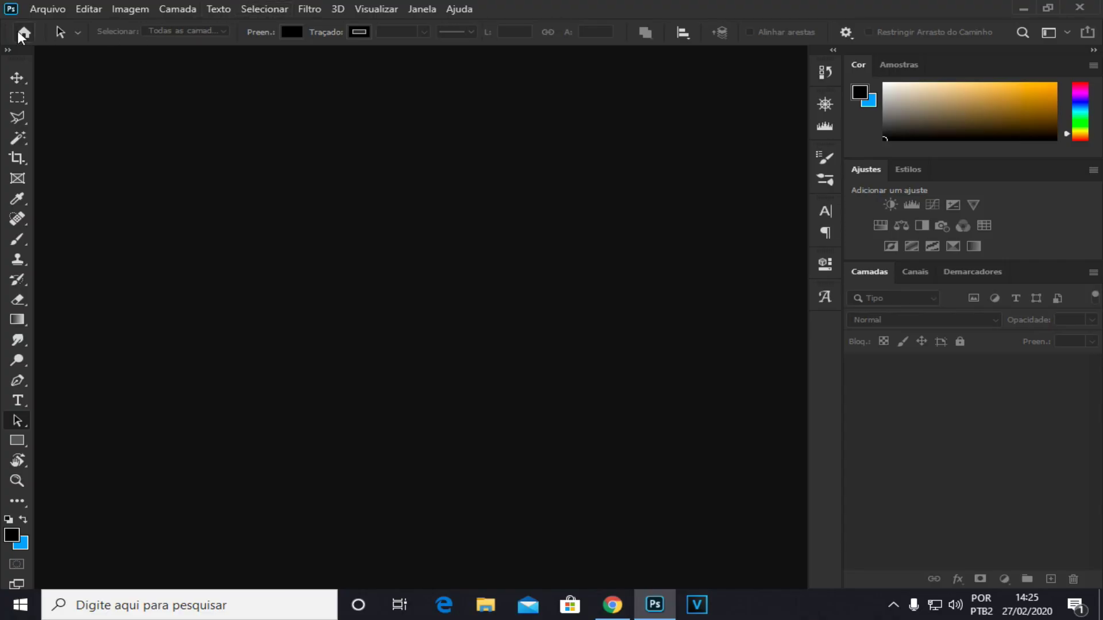
# - Create a new document 1080 pixels wide and 1080 pixels high at a resolution of 150 pixels per inch
pyautogui.click(33, 6)
pyautogui.click(54, 26)
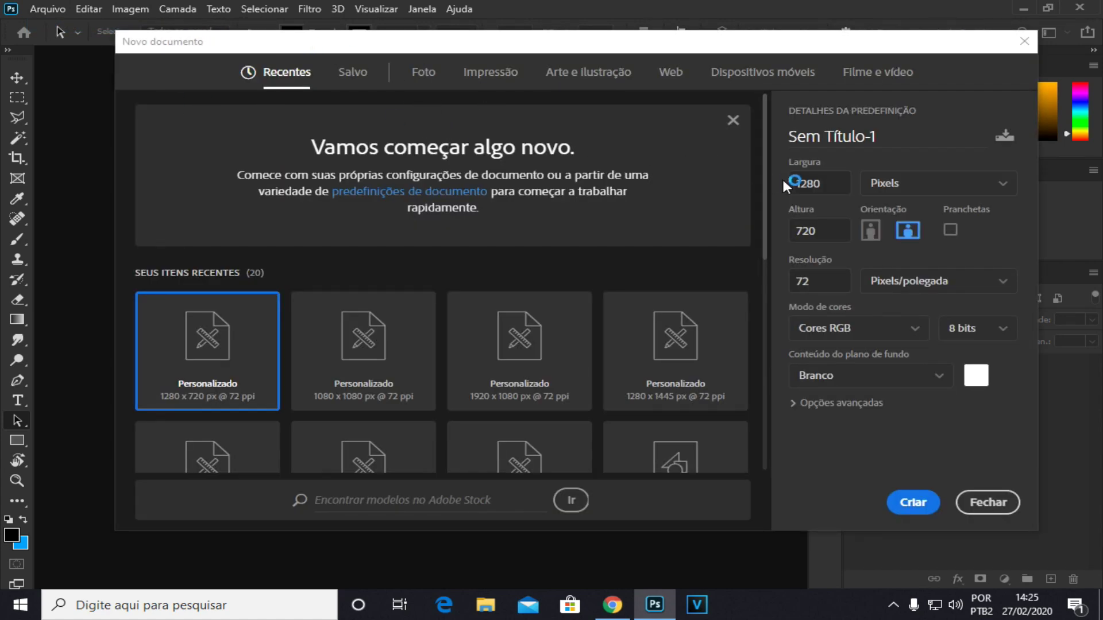
pyautogui.doubleClick(808, 183)
pyautogui.write('1080')
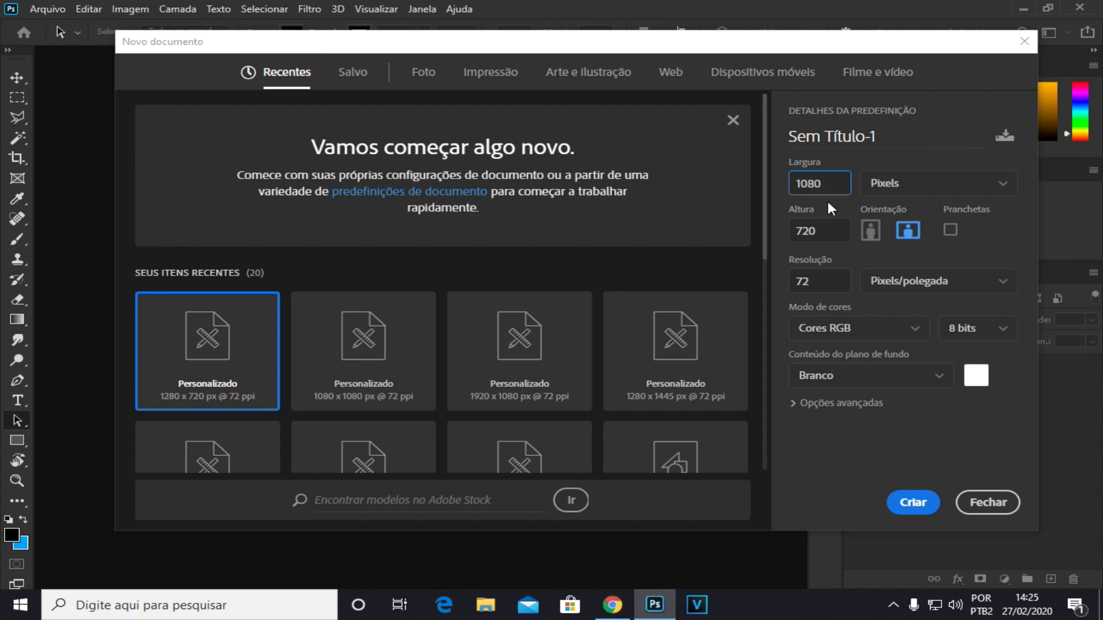
pyautogui.doubleClick(842, 230)
pyautogui.write('1080')
pyautogui.doubleClick(844, 285)
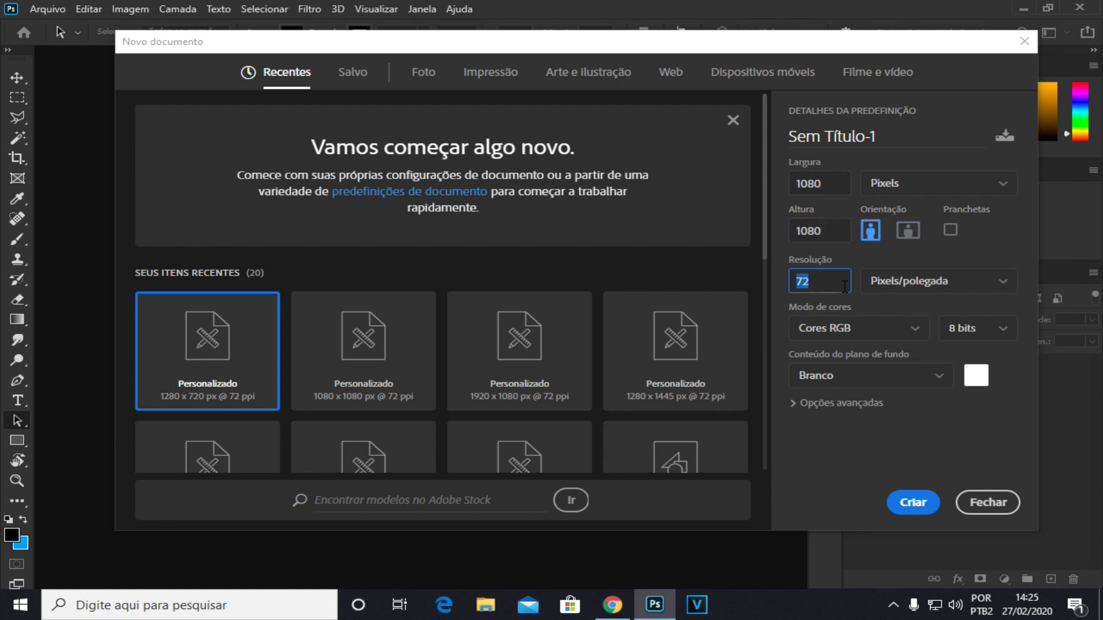
pyautogui.write('150')
pyautogui.click(916, 502)
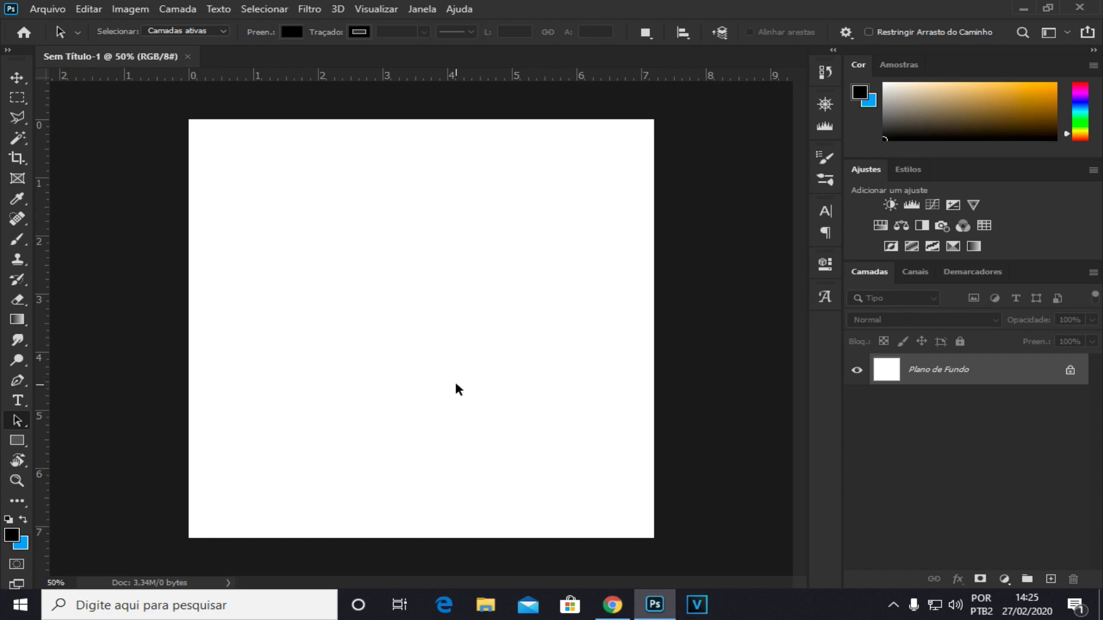
# - Copy the restaurant photo of the couple from WhatsApp in Chrome and paste it into the new Photoshop document
pyautogui.click(612, 604)
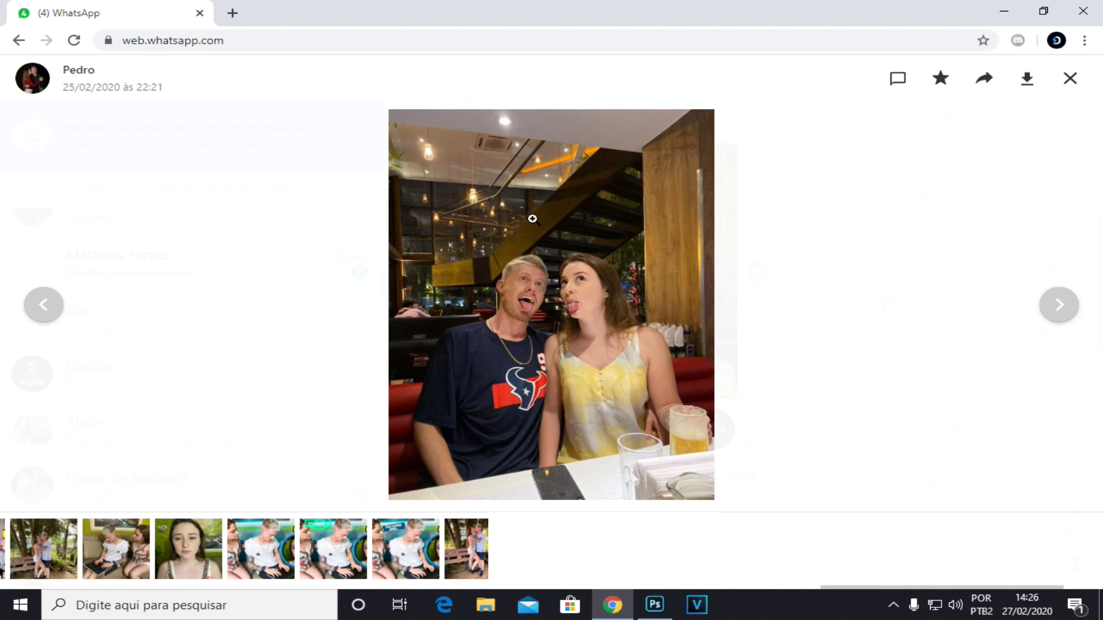
pyautogui.rightClick(533, 221)
pyautogui.click(589, 271)
pyautogui.click(655, 603)
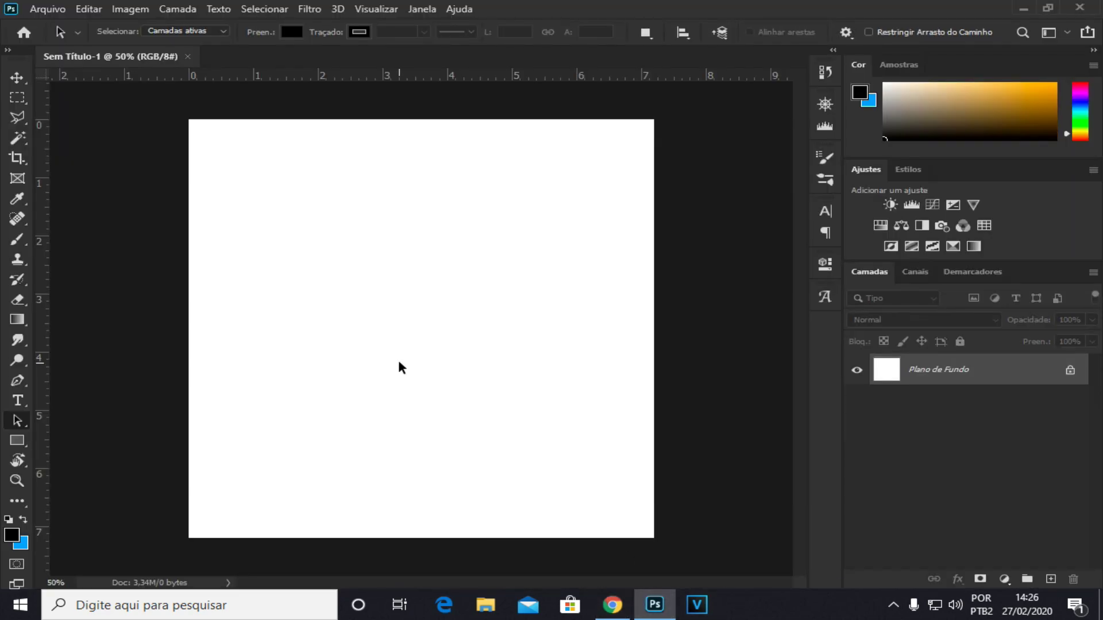
pyautogui.hotkey('ctrl', 'v')
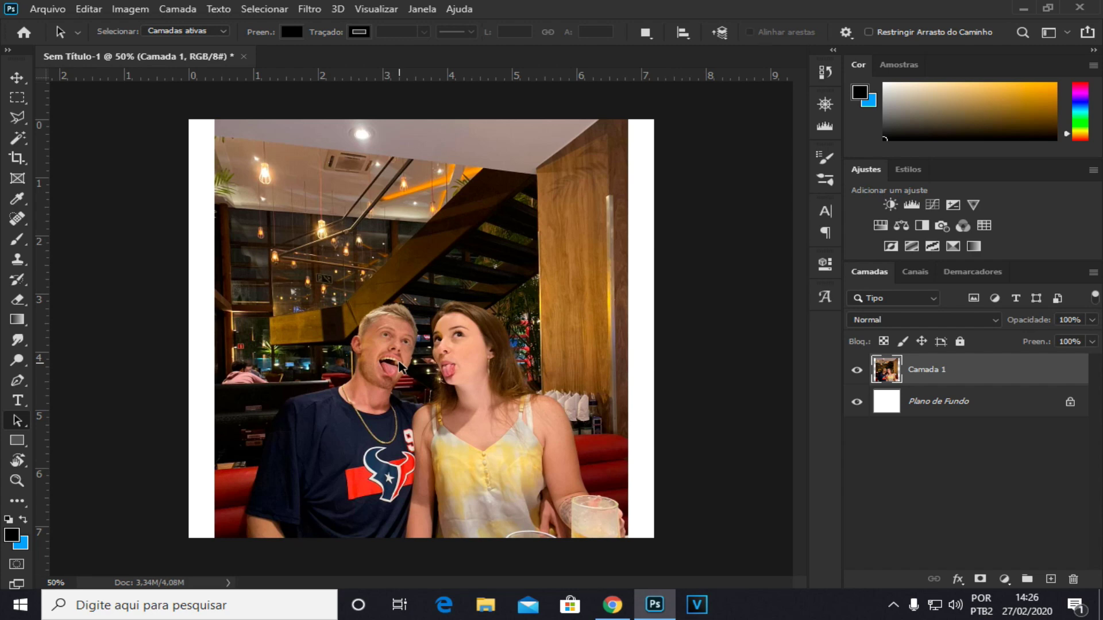
pyautogui.click(34, 9)
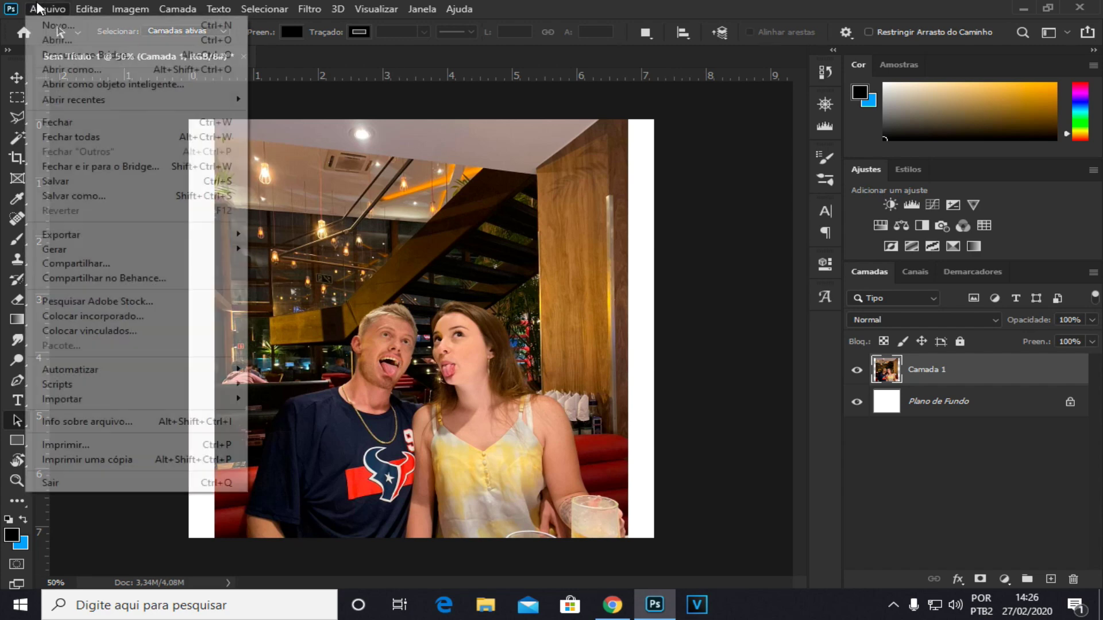
pyautogui.click(111, 316)
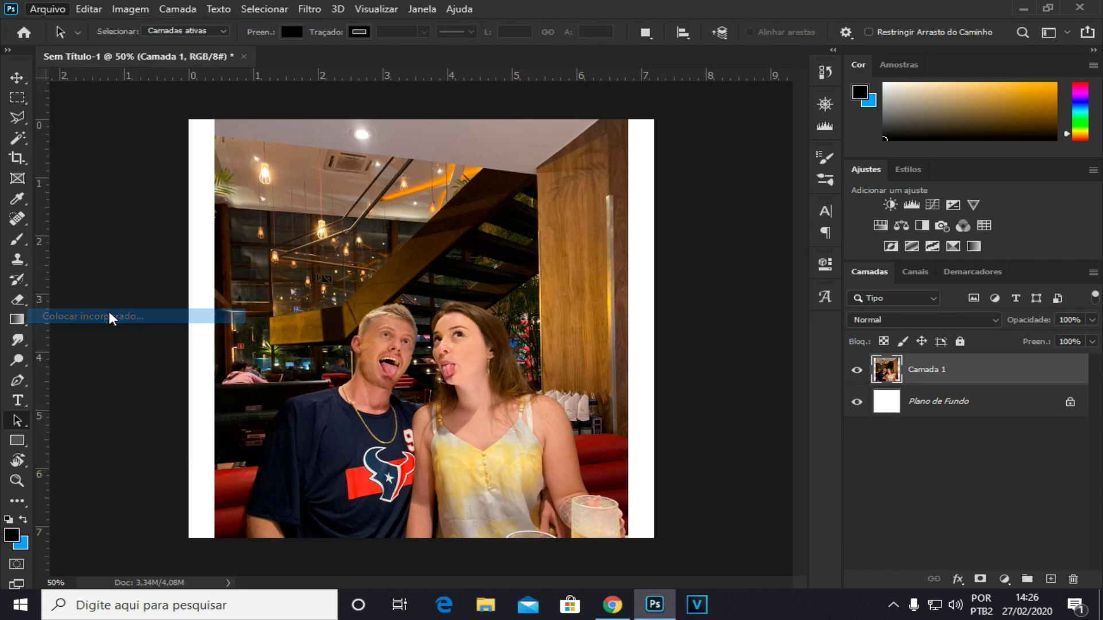
pyautogui.scroll(-5, 348, 236)
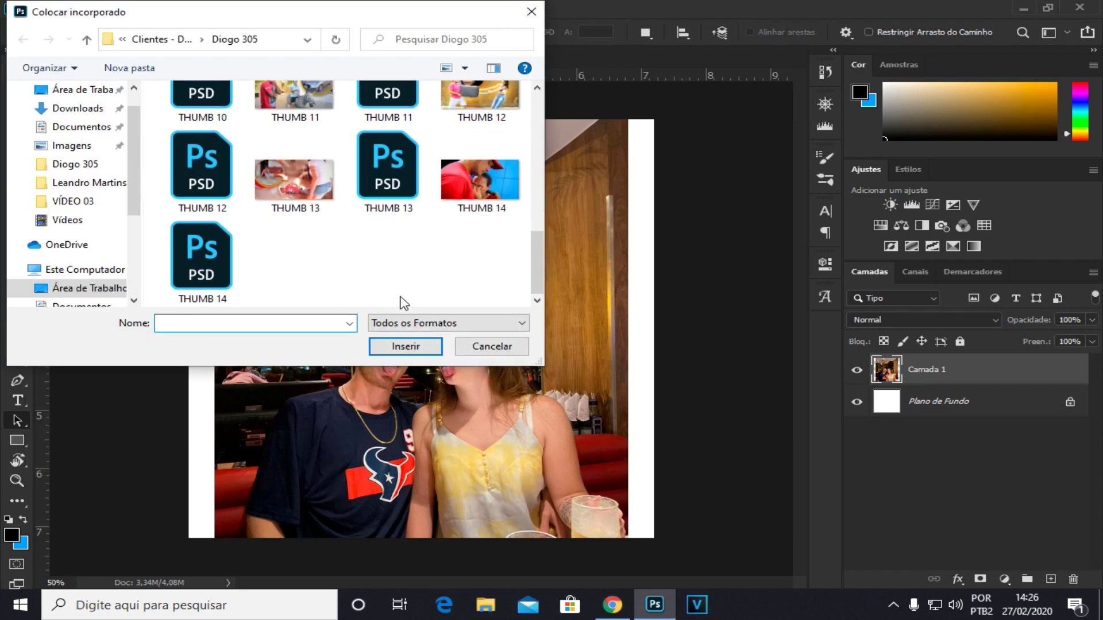
pyautogui.click(531, 11)
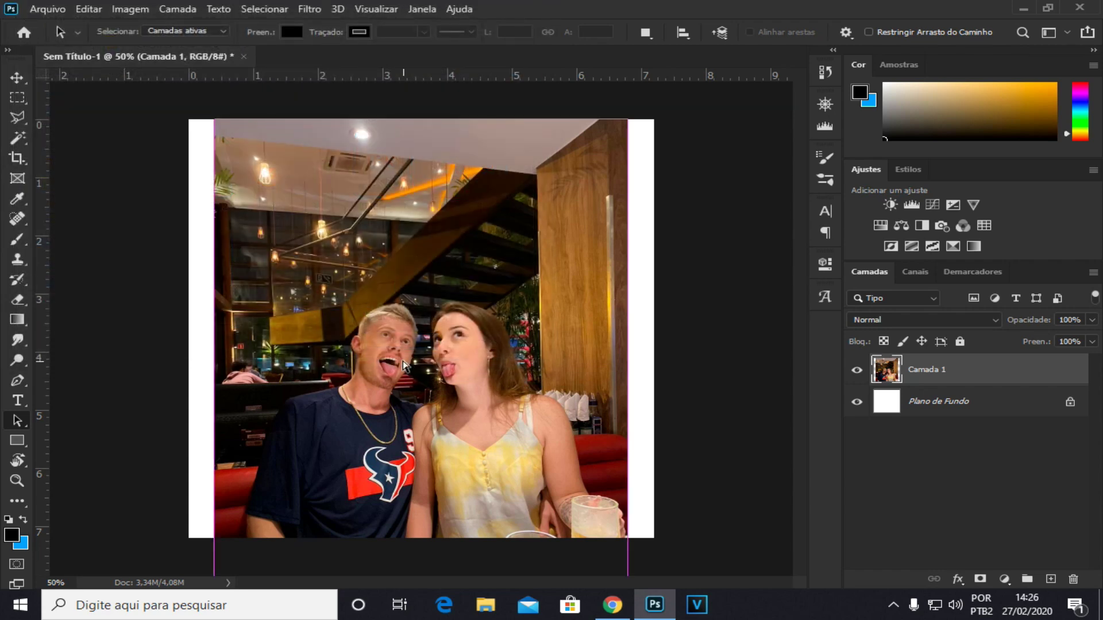
# - Scale the pasted photo proportionally to about 121% and move it up so it fills the whole canvas around the couple
pyautogui.hotkey('ctrl', 't')
pyautogui.moveTo(405, 365); pyautogui.dragTo(402, 341)
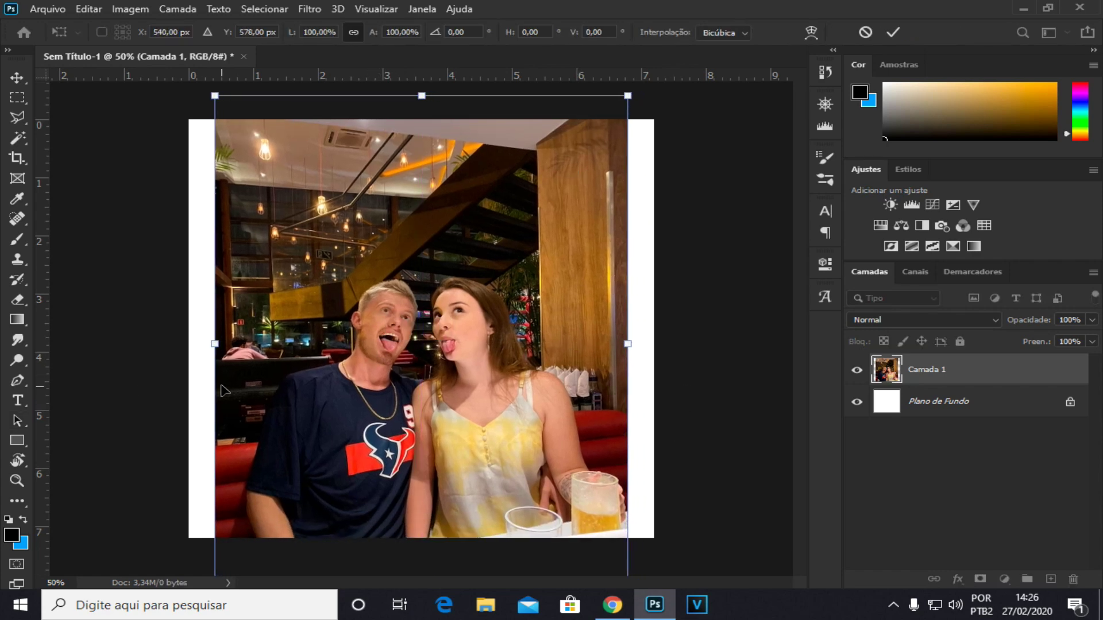
pyautogui.scroll(-1, 535, 278)
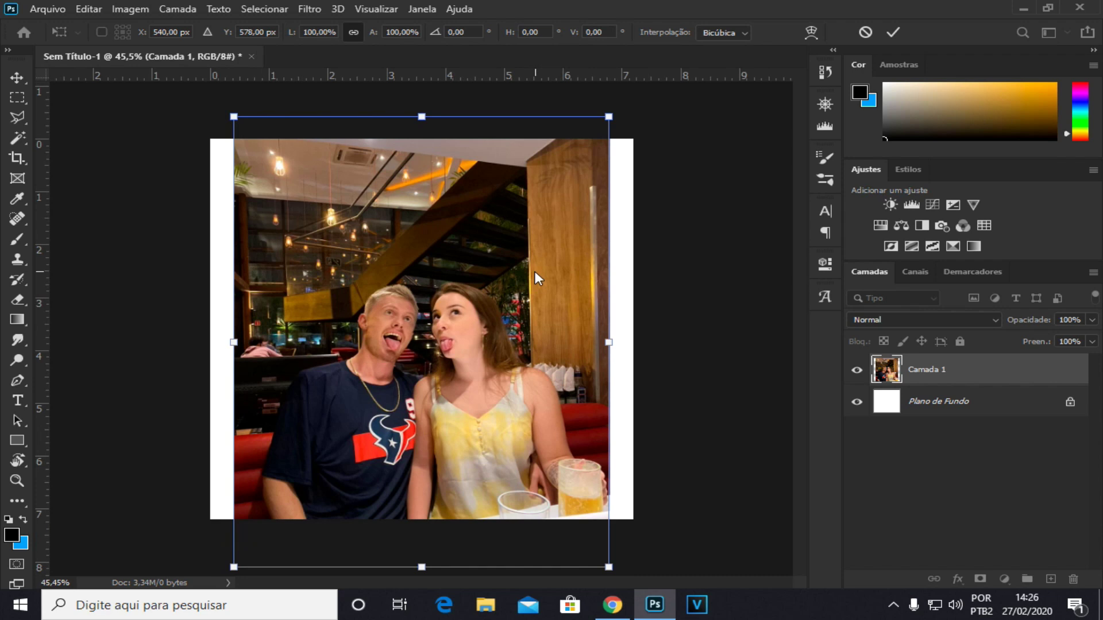
pyautogui.scroll(-5, 535, 273)
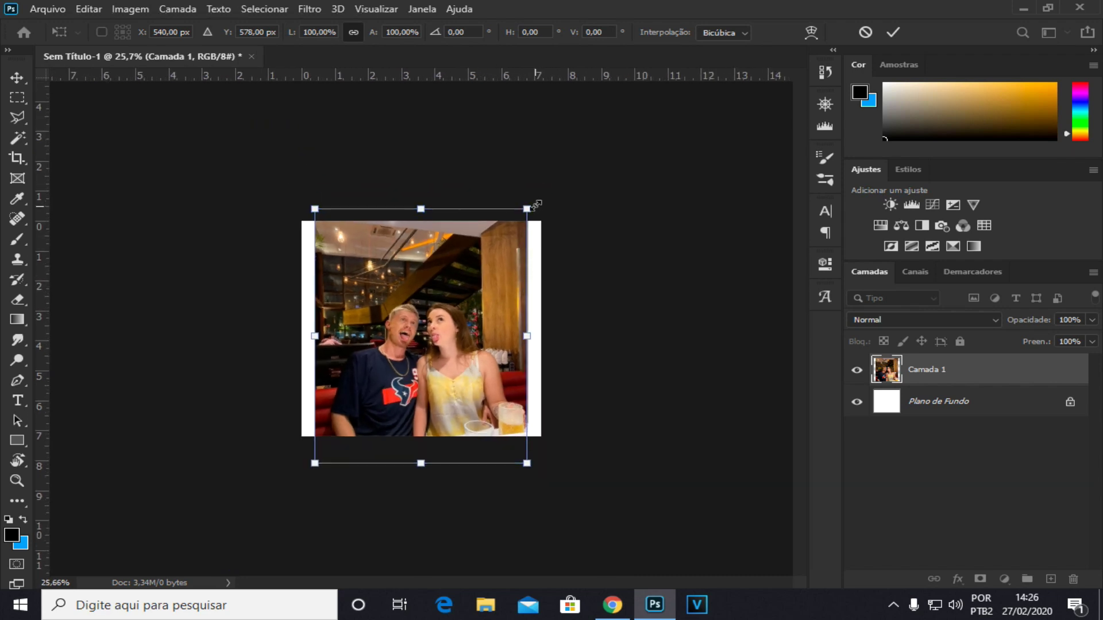
pyautogui.moveTo(529, 206); pyautogui.dragTo(566, 190)
pyautogui.moveTo(489, 315); pyautogui.dragTo(486, 279)
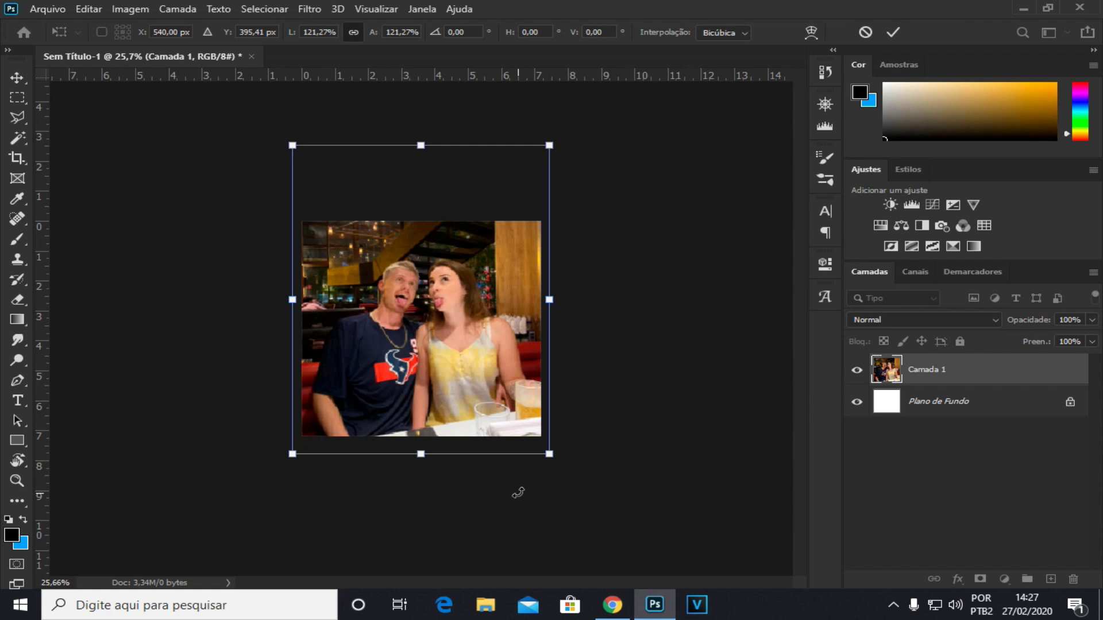
pyautogui.press('Return')
pyautogui.press('a')
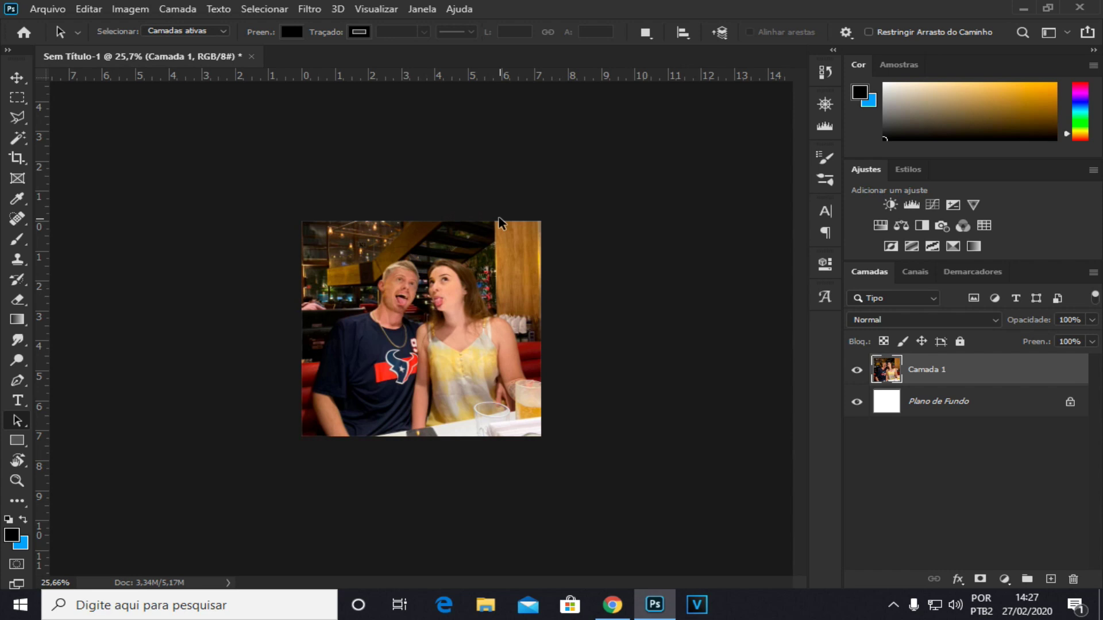
# - Select the entire canvas area with the Rectangular Marquee and copy that part of the photo to a new layer
pyautogui.click(11, 99)
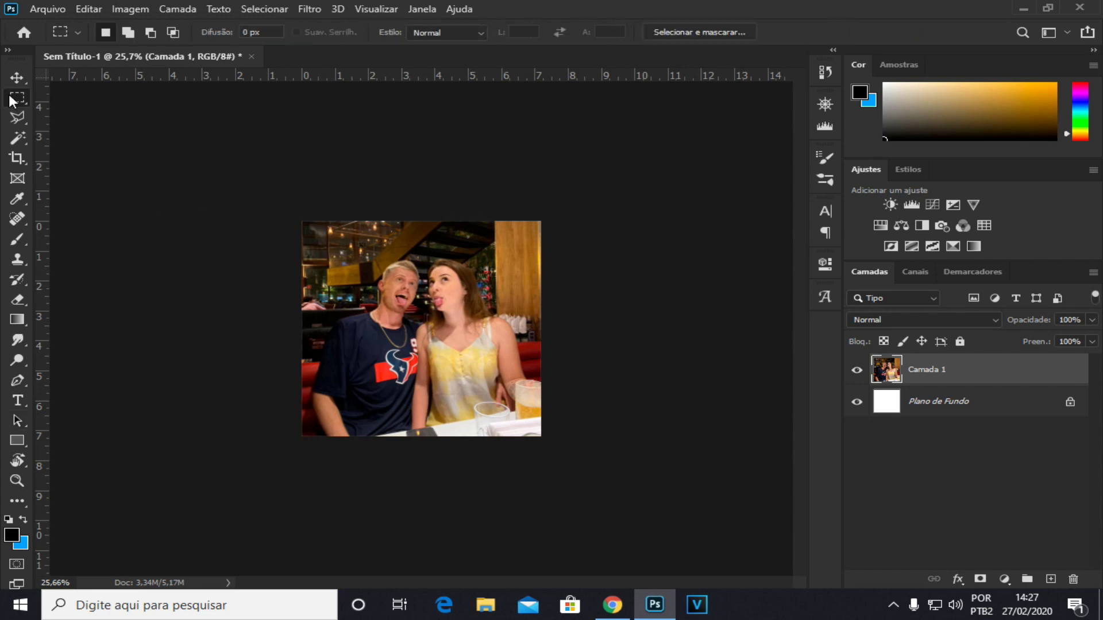
pyautogui.rightClick(19, 101)
pyautogui.click(60, 102)
pyautogui.moveTo(265, 197); pyautogui.dragTo(694, 516)
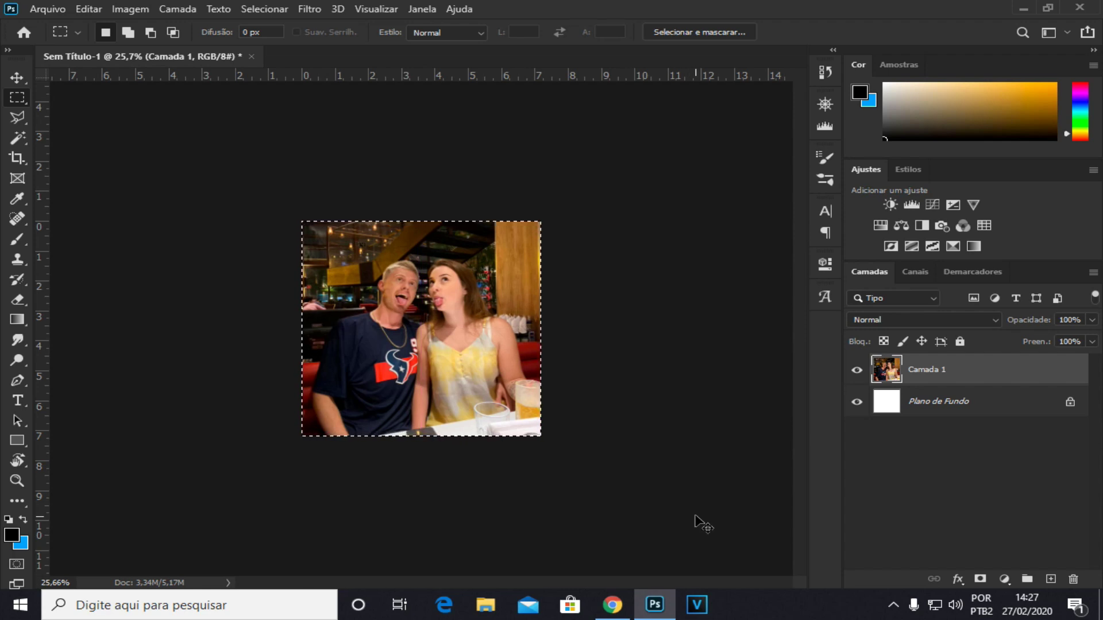
pyautogui.hotkey('ctrl', 'j')
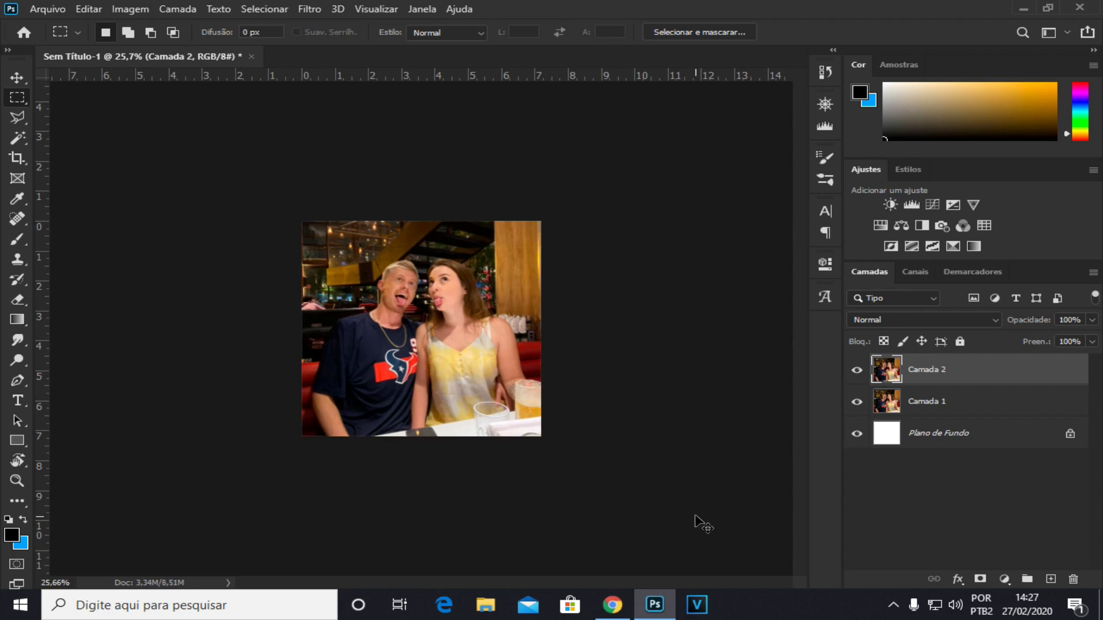
# - Delete the original oversized photo layer, Camada 1, keeping only the trimmed copy above the background
pyautogui.click(926, 400)
pyautogui.click(927, 374)
pyautogui.click(913, 403)
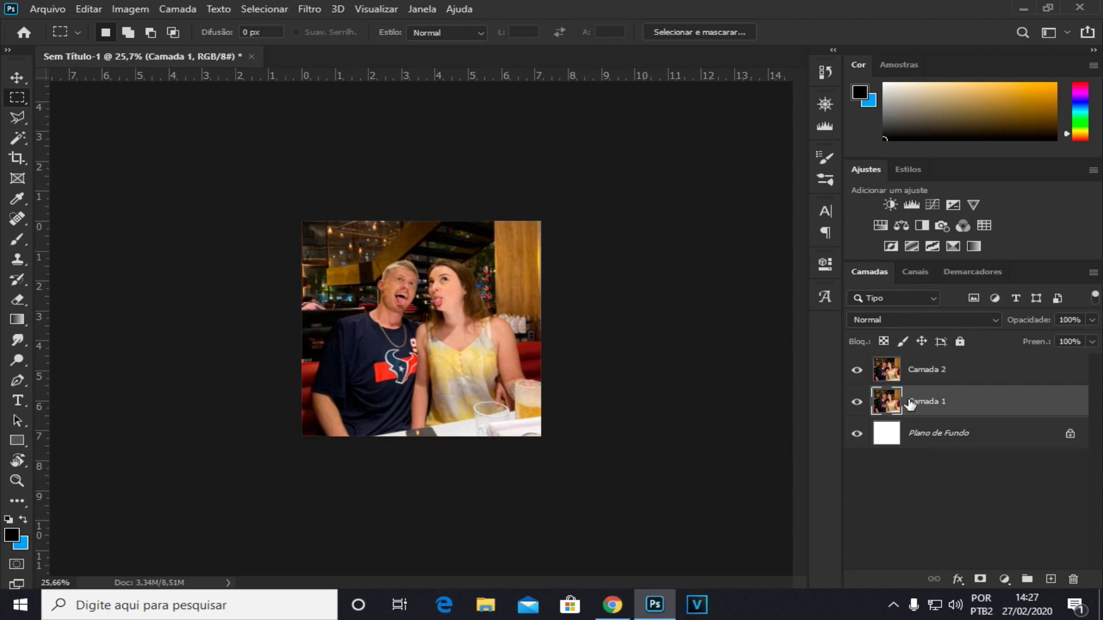
pyautogui.press('Delete')
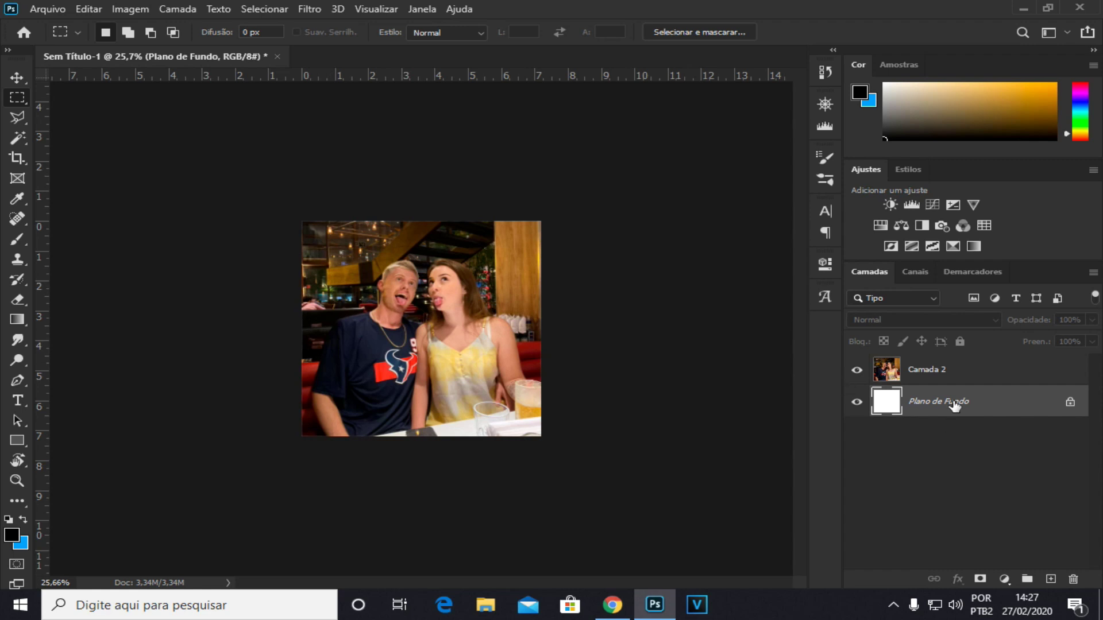
# - Duplicate the Camada 2 layer and open the Camera Raw filter on the copy
pyautogui.click(918, 375)
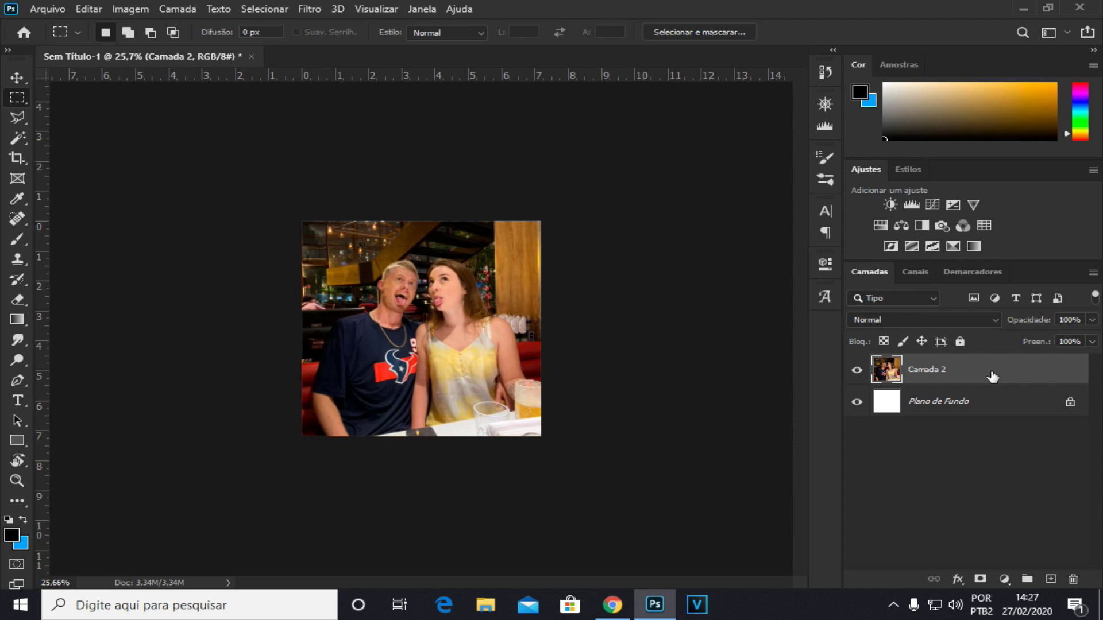
pyautogui.hotkey('ctrl', 'j')
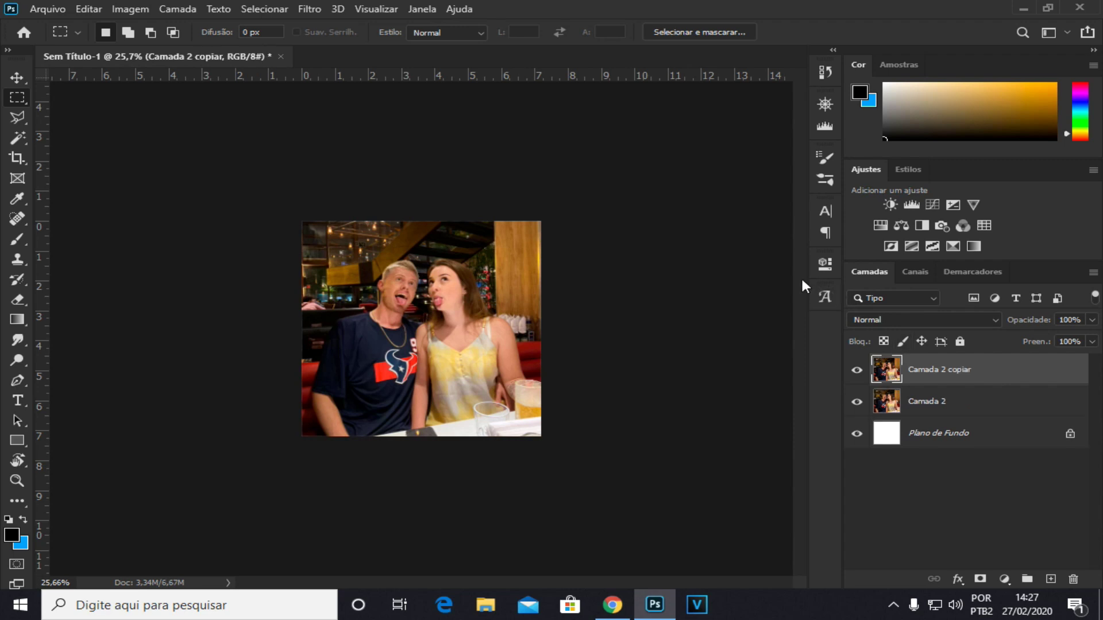
pyautogui.click(320, 11)
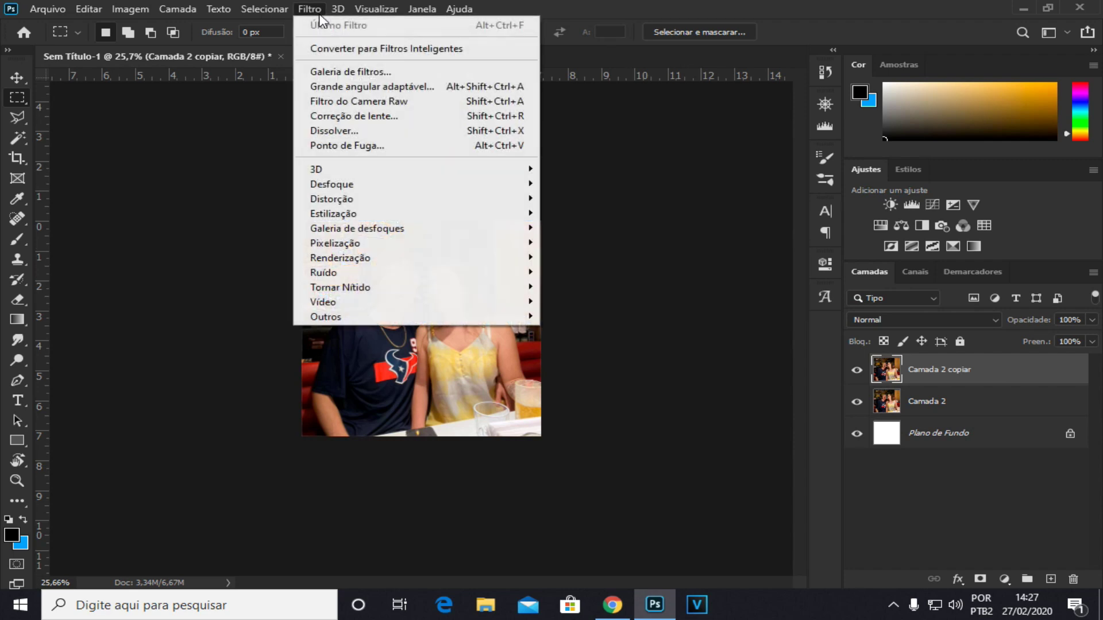
pyautogui.click(388, 104)
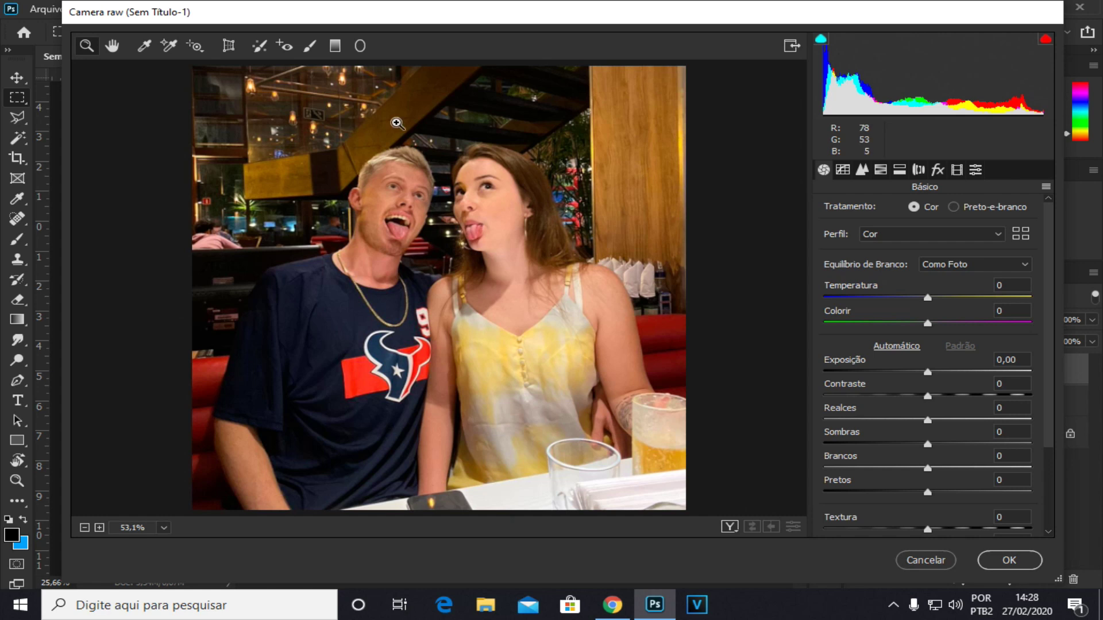
pyautogui.scroll(-2, 950, 374)
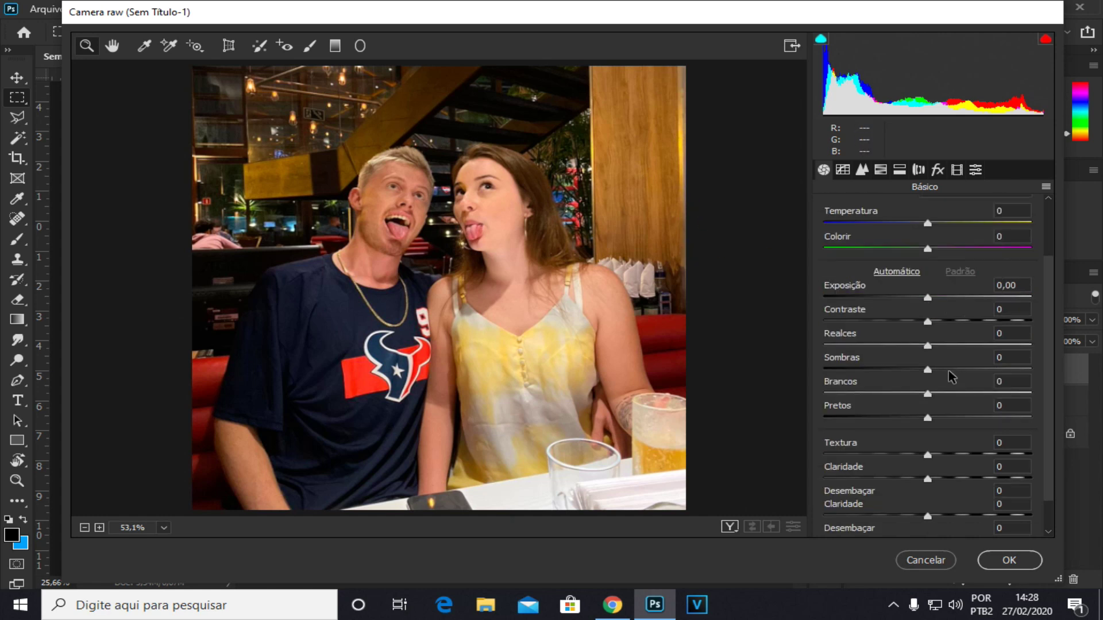
pyautogui.scroll(-1, 905, 343)
pyautogui.scroll(3, 912, 326)
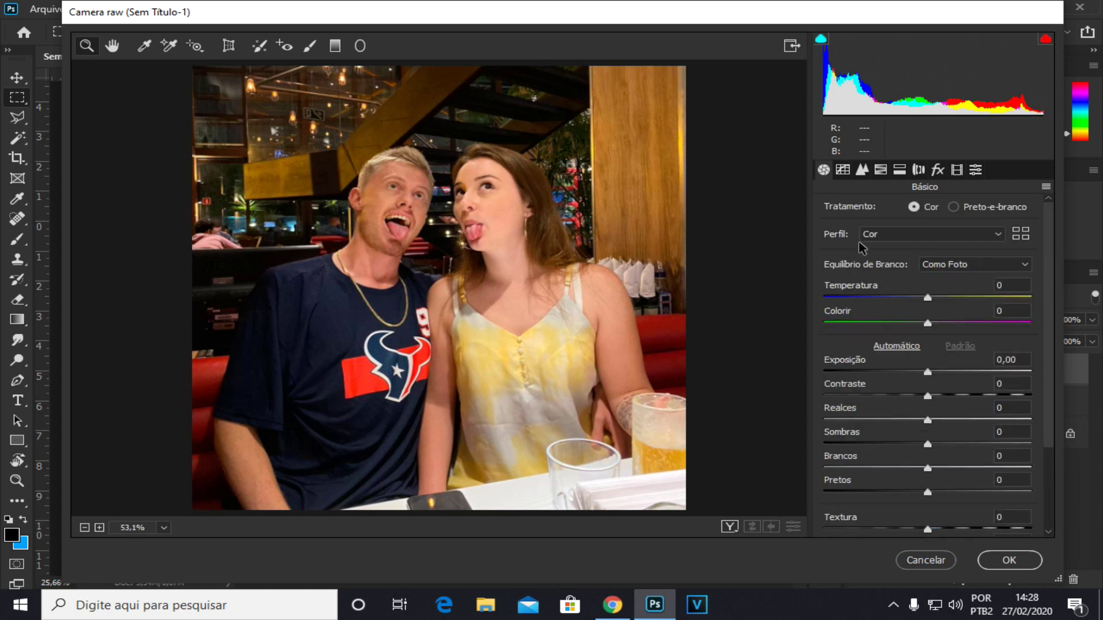
# - Set the parametric tone curve to Sombras +65, Escuros +13 and Claros -18, and apply the Camera Raw filter
pyautogui.click(843, 169)
pyautogui.scroll(-1, 888, 383)
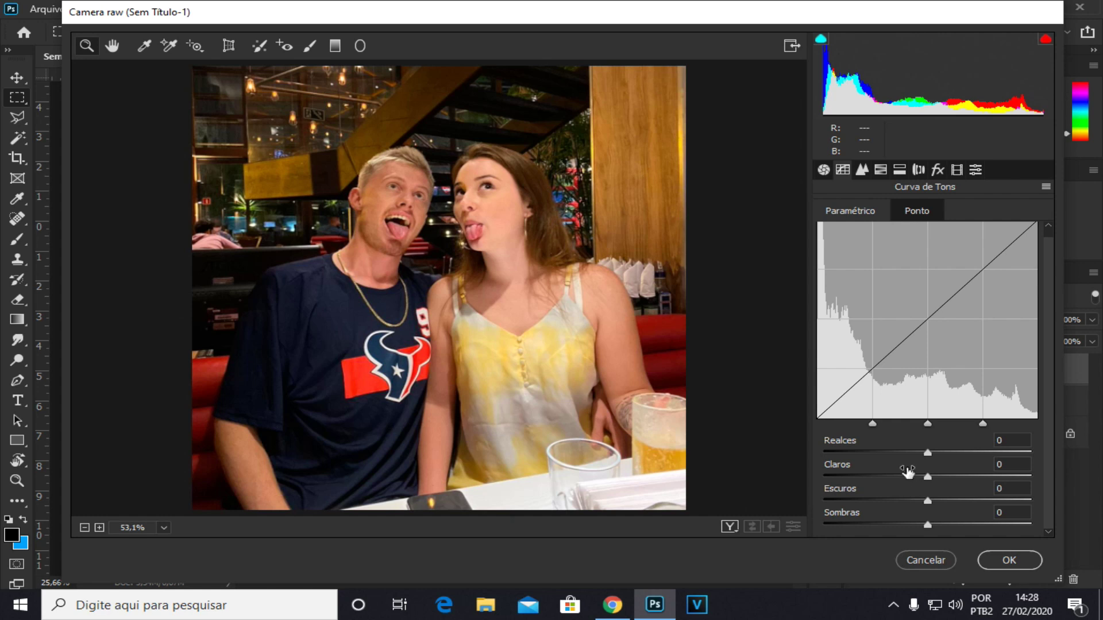
pyautogui.moveTo(927, 524); pyautogui.dragTo(992, 527)
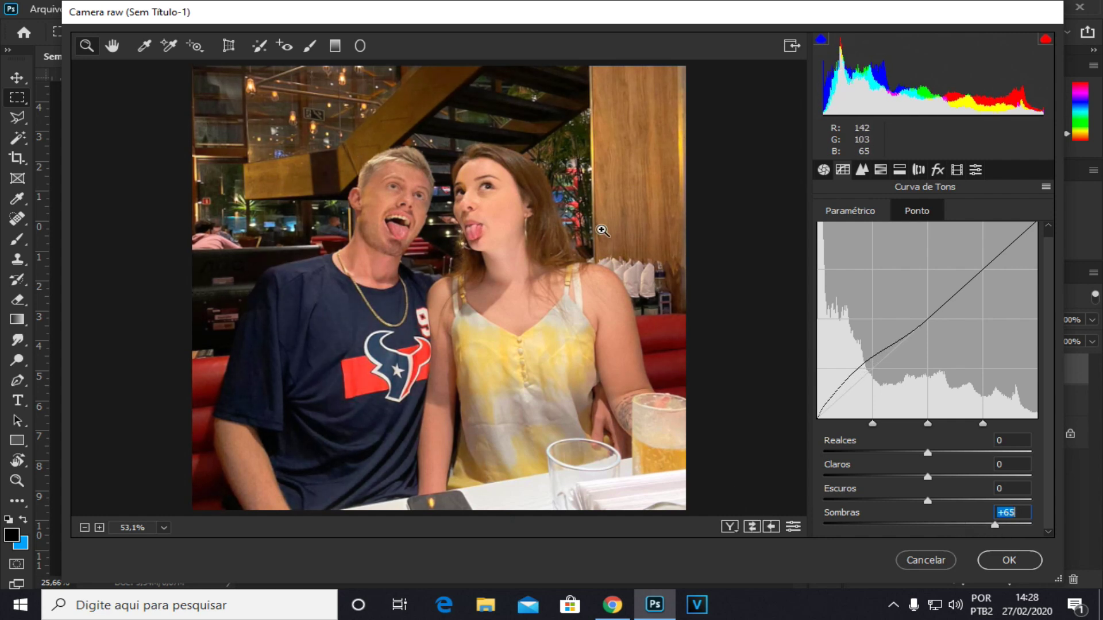
pyautogui.moveTo(927, 499); pyautogui.dragTo(910, 476)
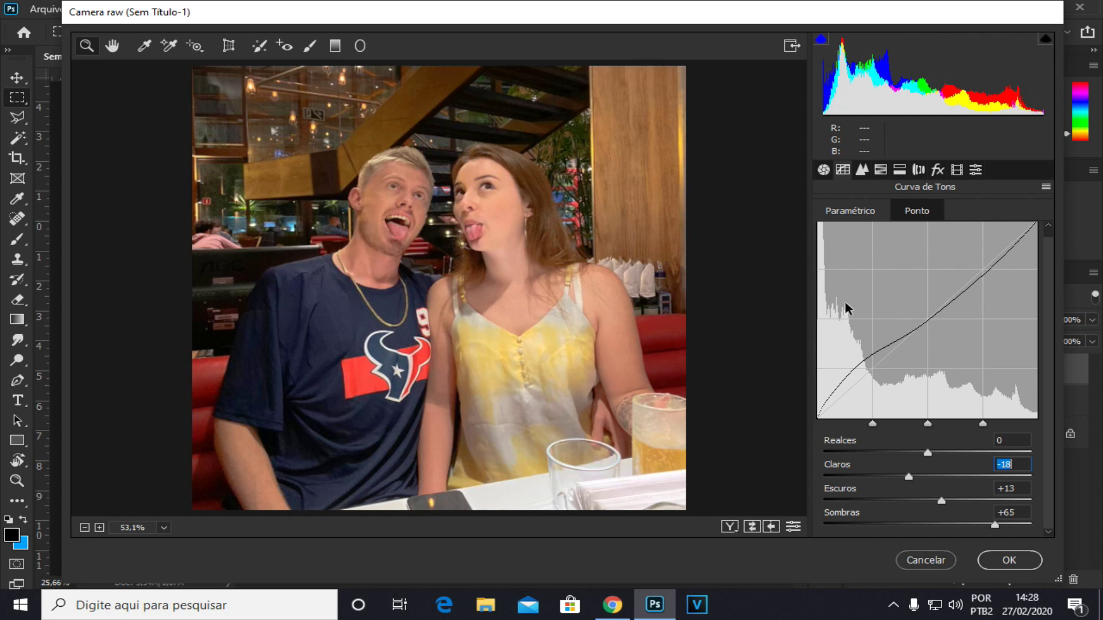
pyautogui.click(1004, 561)
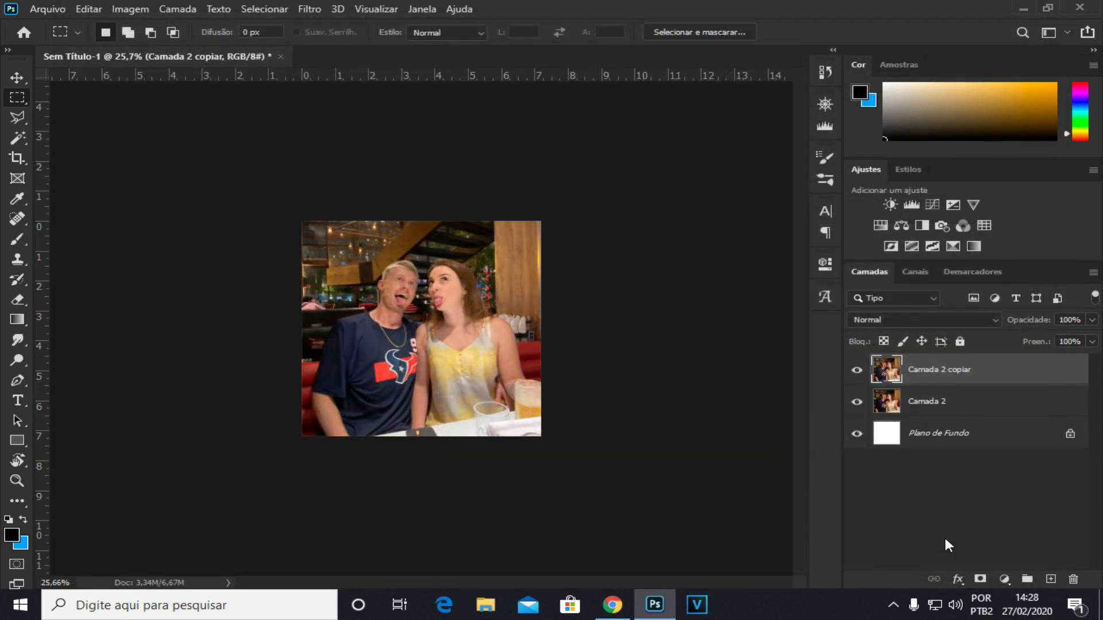
# - Compare the photo before and after the tone adjustment by hiding and showing the Camada 2 copiar layer
pyautogui.click(857, 370)
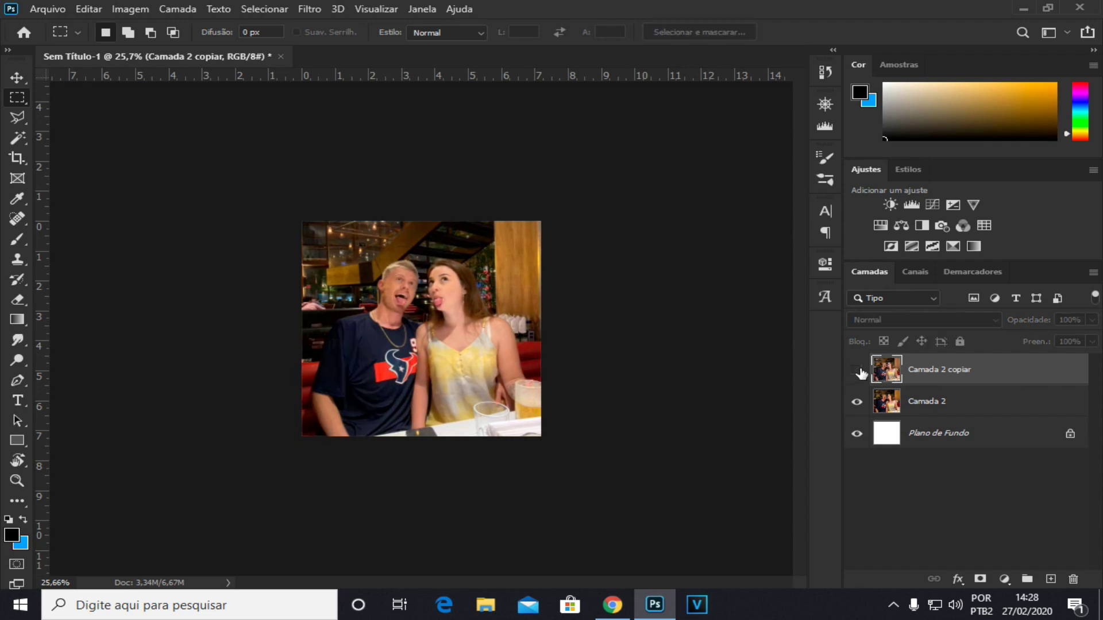
pyautogui.click(857, 370)
pyautogui.click(857, 370)
pyautogui.click(857, 370)
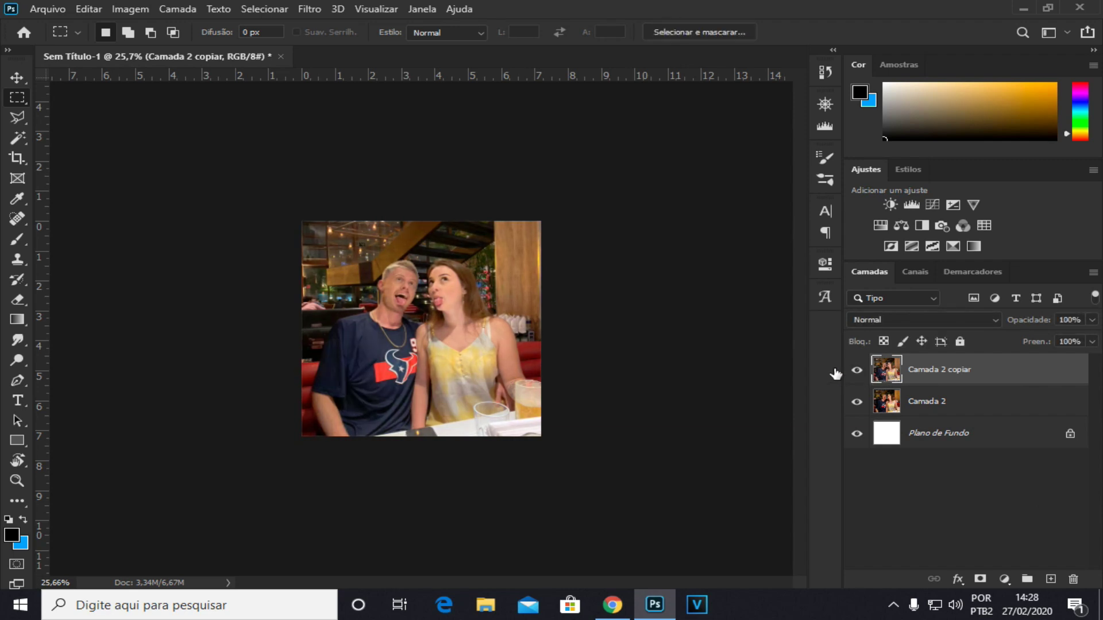
# - Start a Pen path just outside the photo's edge and trace the top of the red seat to the man's sleeve
pyautogui.click(17, 380)
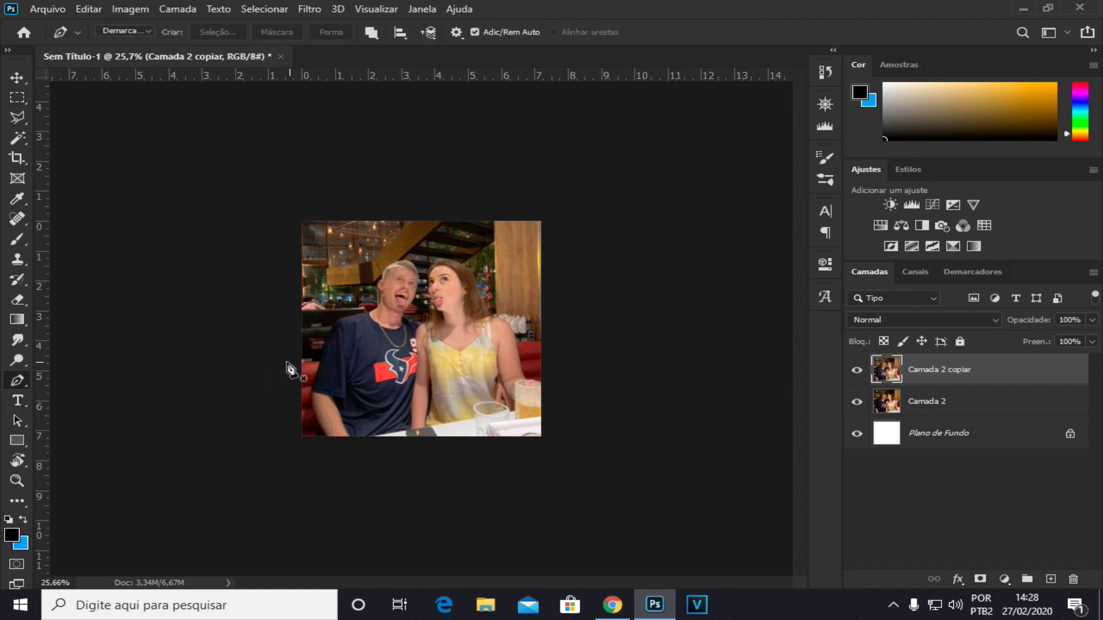
pyautogui.scroll(5, 288, 369)
pyautogui.scroll(3, 282, 418)
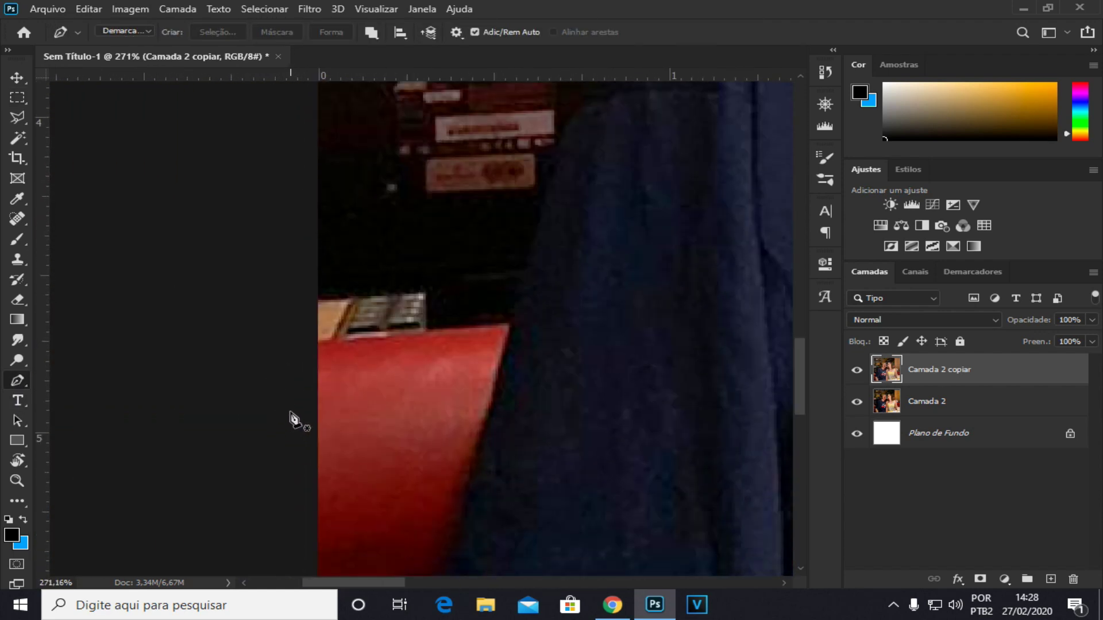
pyautogui.click(306, 341)
pyautogui.moveTo(362, 336); pyautogui.dragTo(386, 334)
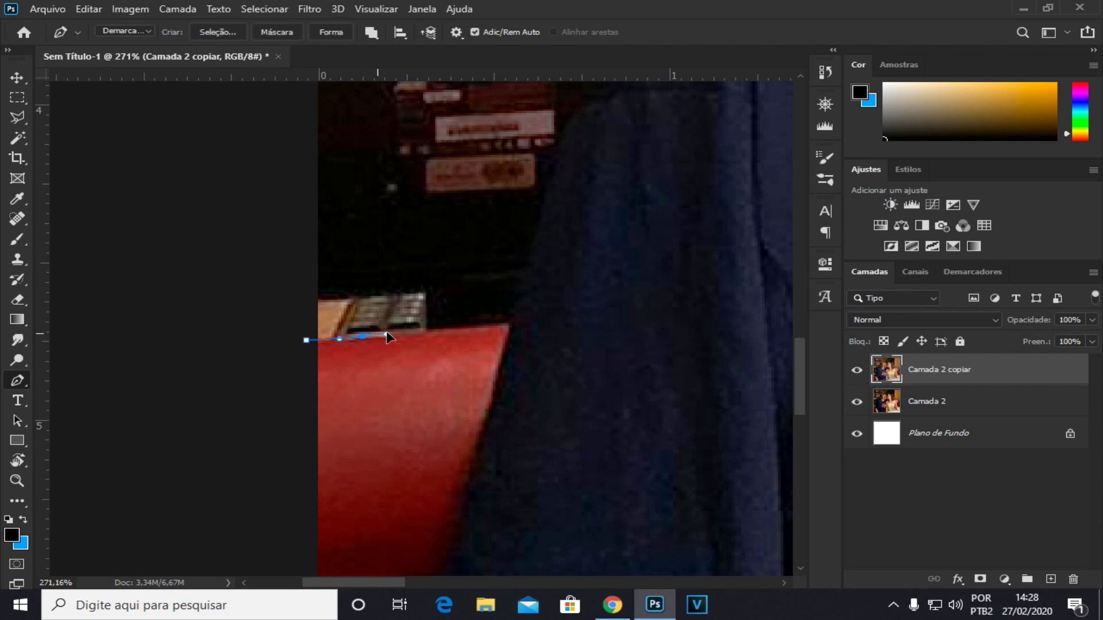
pyautogui.click(447, 324)
pyautogui.click(507, 325)
# - Continue the Pen path up the man's dark blue sleeve and along his shoulder to the shirt's neckline
pyautogui.scroll(3, 520, 338)
pyautogui.moveTo(565, 286); pyautogui.dragTo(579, 260)
pyautogui.hscroll(3, 568, 265)
pyautogui.scroll(5, 517, 304)
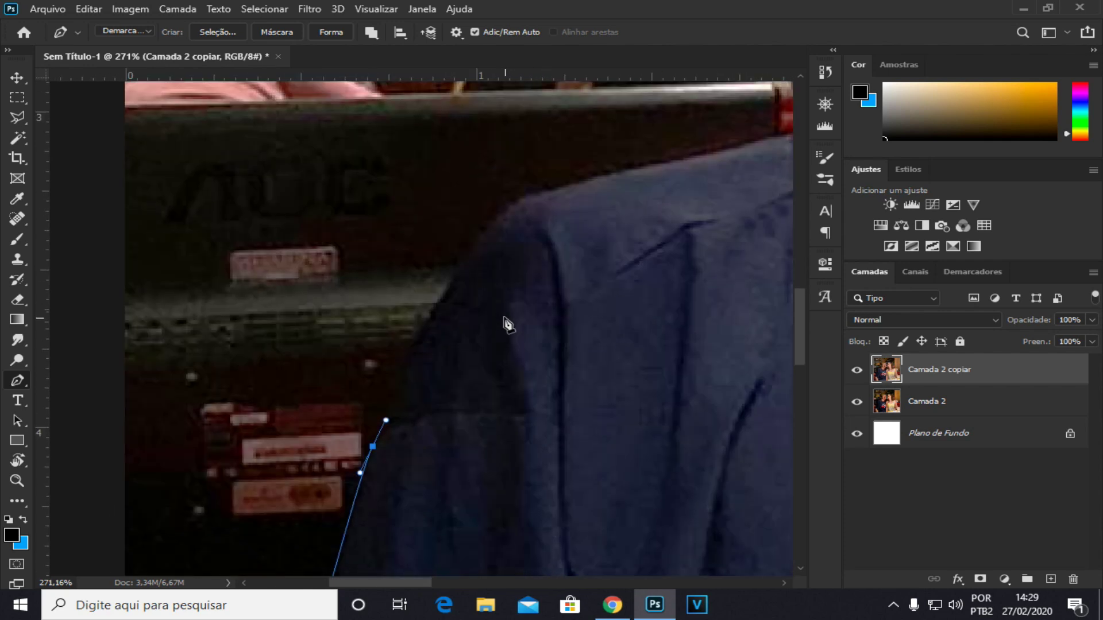
pyautogui.moveTo(469, 328); pyautogui.dragTo(504, 295)
pyautogui.moveTo(564, 263); pyautogui.dragTo(595, 246)
pyautogui.moveTo(649, 280); pyautogui.dragTo(539, 268)
pyautogui.click(585, 222)
pyautogui.click(678, 197)
pyautogui.click(699, 196)
pyautogui.click(708, 190)
pyautogui.click(722, 186)
pyautogui.click(736, 182)
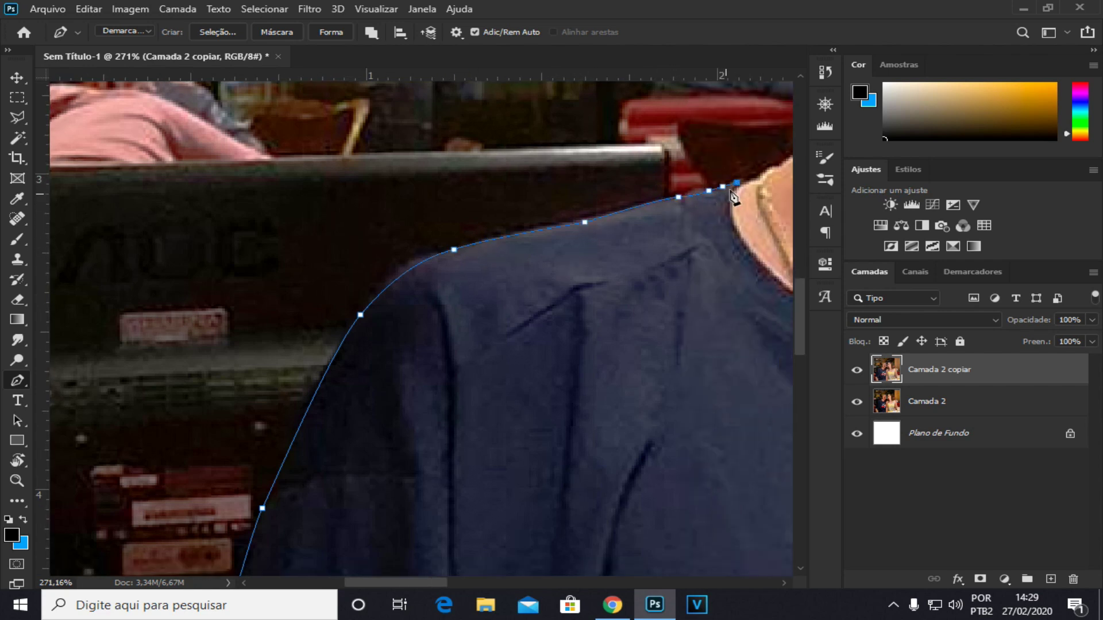
# - Extend the path from the shirt's neckline over the gold chain and along the base of the man's neck
pyautogui.hscroll(4, 652, 214)
pyautogui.scroll(6, 638, 218)
pyautogui.scroll(3, 626, 226)
pyautogui.scroll(3, 556, 419)
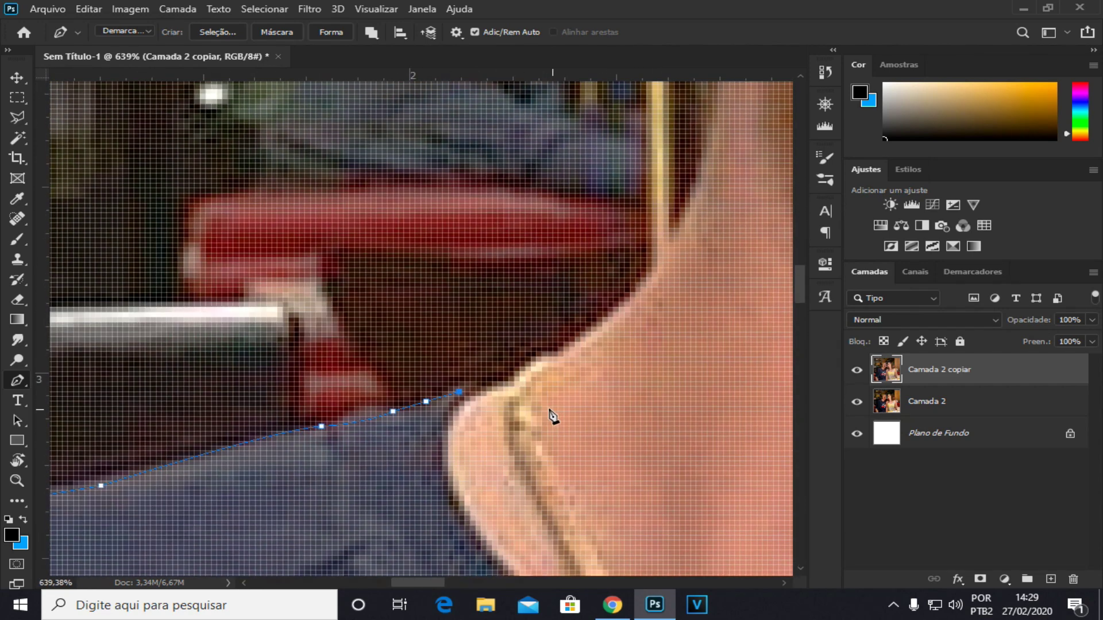
pyautogui.moveTo(532, 365); pyautogui.dragTo(540, 353)
pyautogui.scroll(-3, 520, 367)
pyautogui.scroll(-3, 509, 370)
pyautogui.scroll(5, 494, 388)
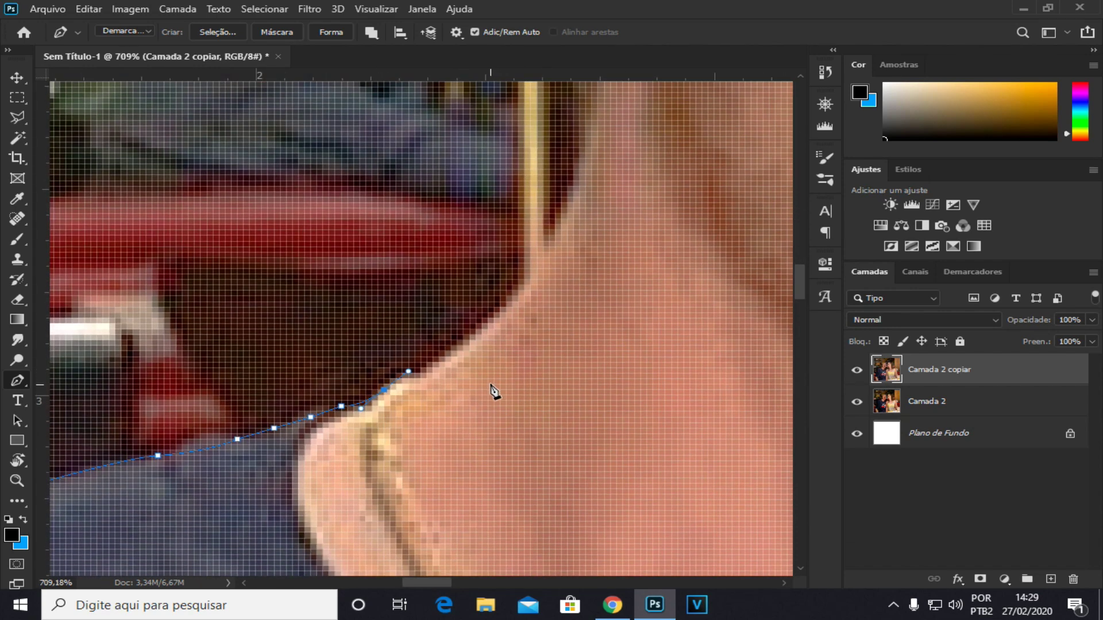
pyautogui.moveTo(495, 329); pyautogui.dragTo(544, 253)
# - Continue the path up the side of the man's neck and around his ear to the hairline
pyautogui.scroll(-10, 553, 230)
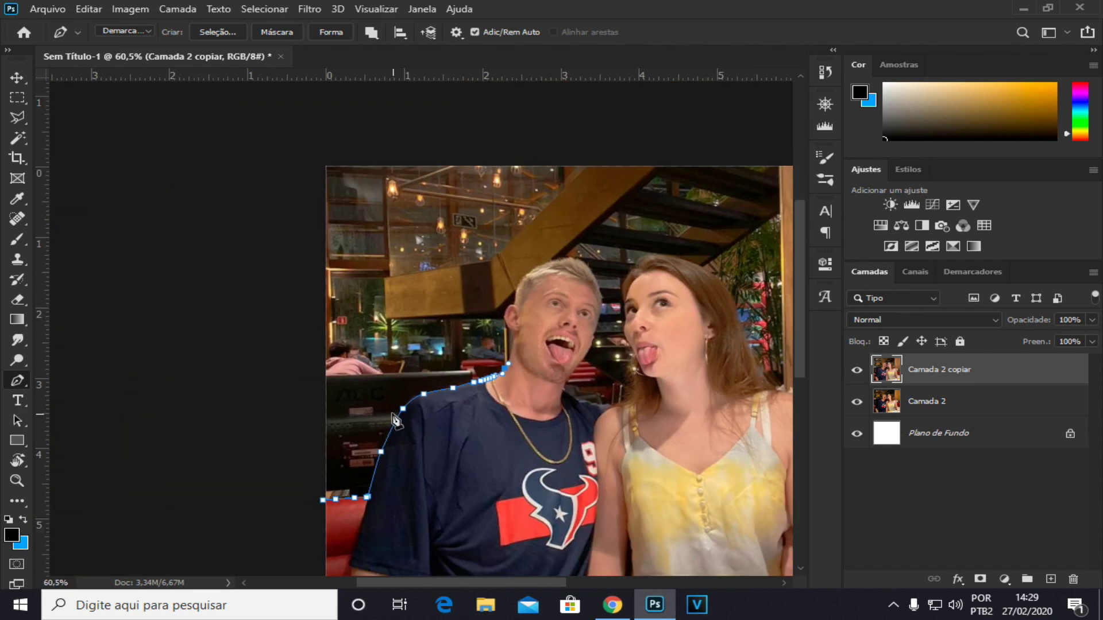
pyautogui.scroll(-2, 634, 376)
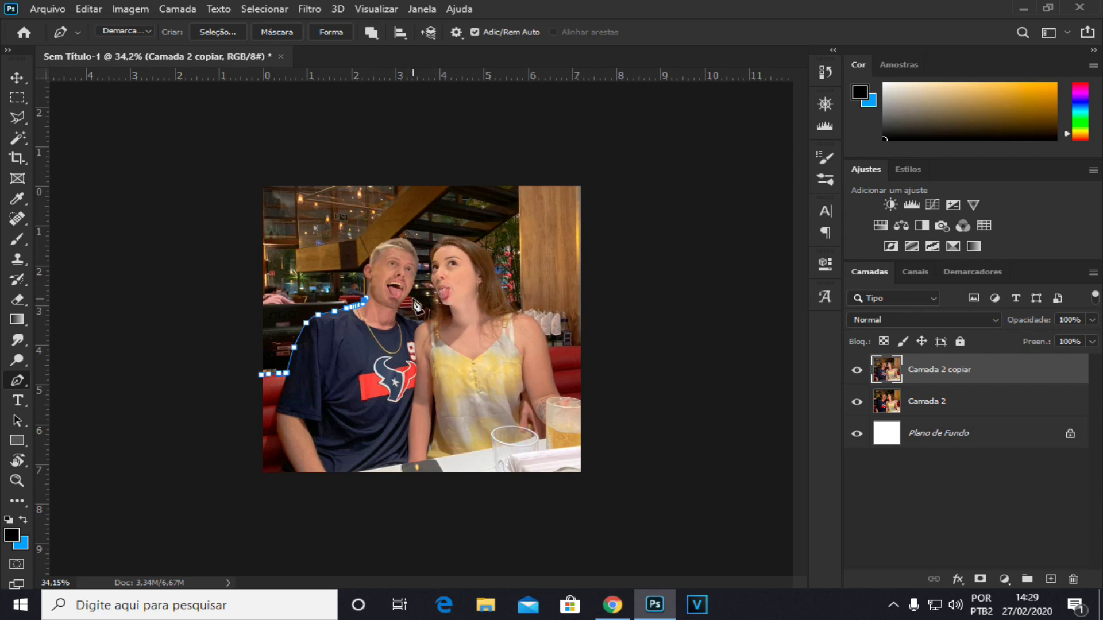
pyautogui.scroll(8, 356, 248)
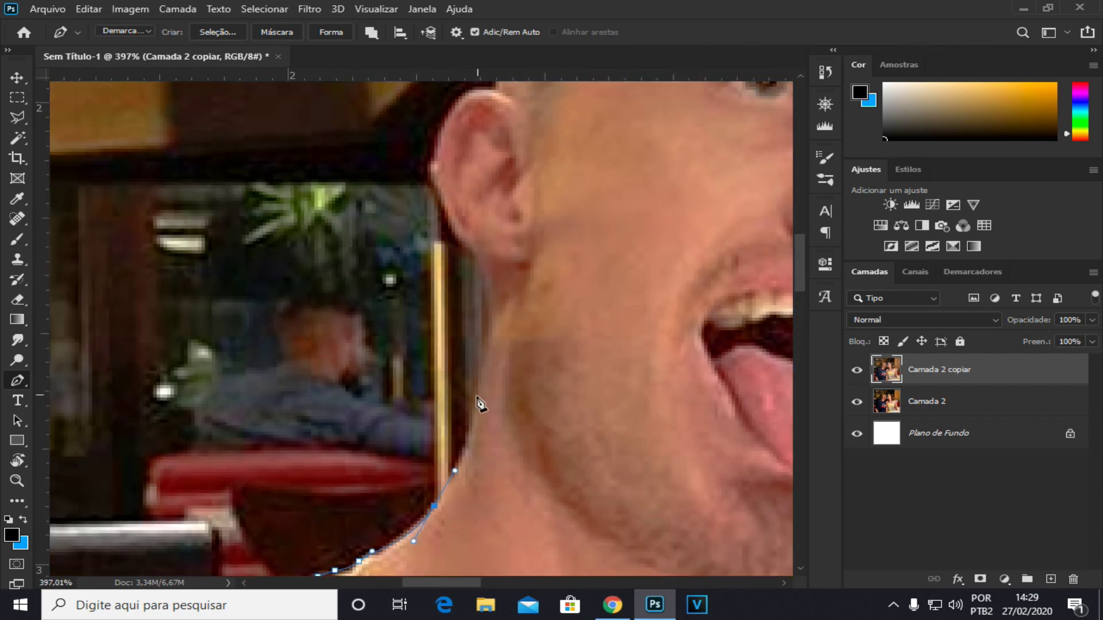
pyautogui.moveTo(486, 376); pyautogui.dragTo(488, 347)
pyautogui.scroll(3, 478, 333)
pyautogui.click(486, 395)
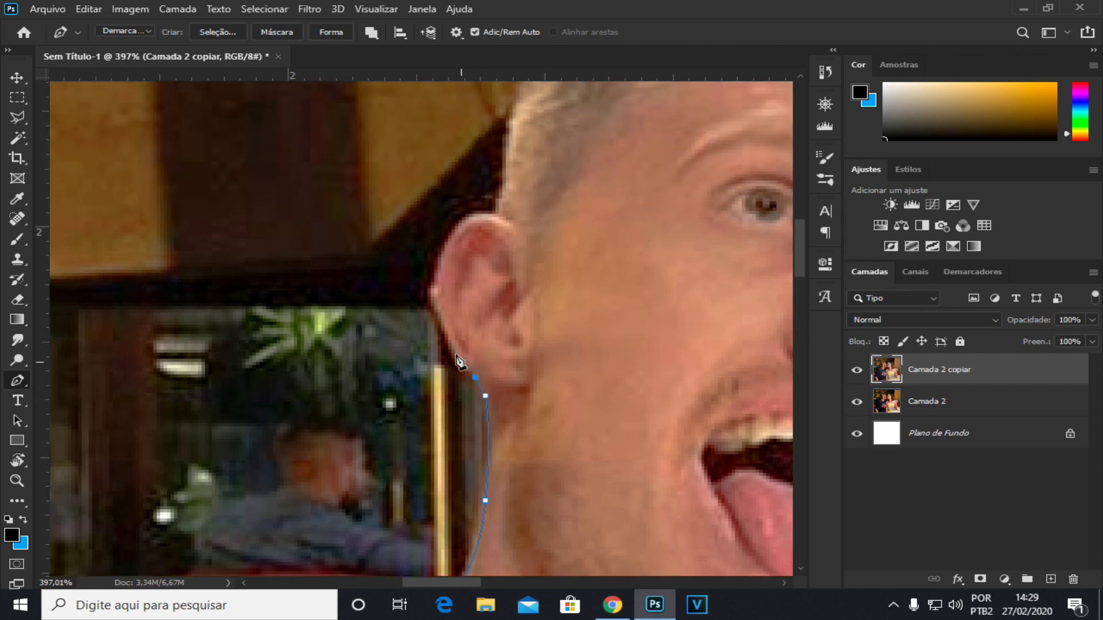
pyautogui.moveTo(435, 316); pyautogui.dragTo(426, 287)
pyautogui.moveTo(454, 226); pyautogui.dragTo(470, 217)
pyautogui.click(496, 217)
pyautogui.click(502, 206)
# - Trace the path over the man's blond hair from above the ear to the crown
pyautogui.scroll(3, 528, 340)
pyautogui.click(557, 278)
pyautogui.moveTo(648, 212); pyautogui.dragTo(386, 373)
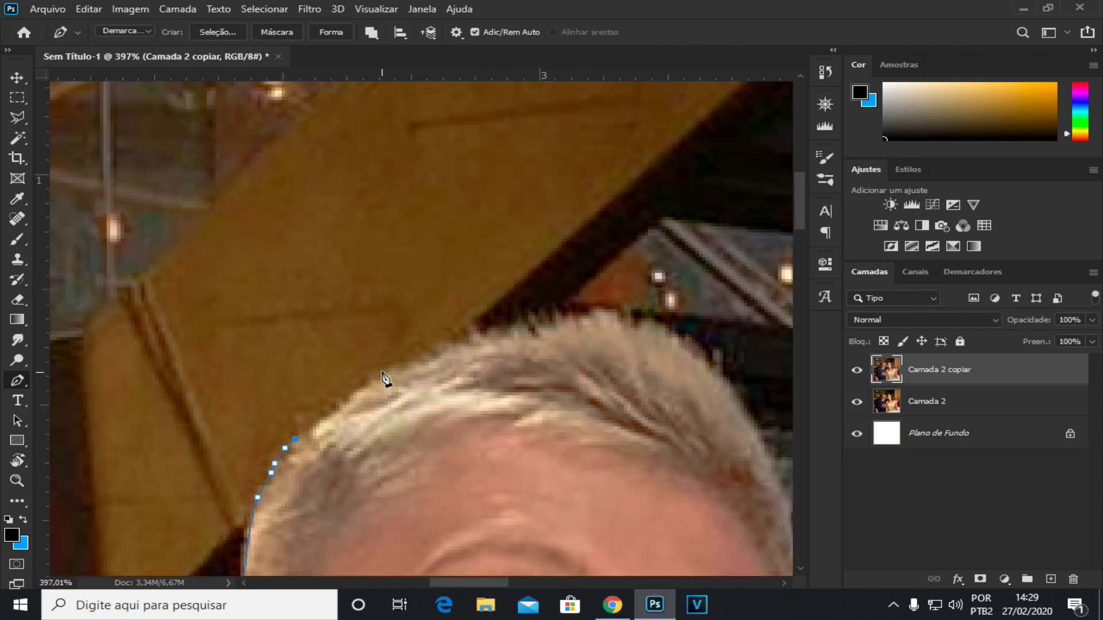
pyautogui.click(463, 340)
pyautogui.click(507, 331)
pyautogui.click(524, 325)
pyautogui.click(565, 316)
pyautogui.click(596, 313)
pyautogui.click(655, 325)
# - Trace the path down the far side of the man's hair and temple, facing the woman
pyautogui.moveTo(735, 440); pyautogui.dragTo(582, 282)
pyautogui.click(595, 326)
pyautogui.click(601, 354)
pyautogui.scroll(-1, 609, 355)
pyautogui.click(616, 302)
pyautogui.scroll(-1, 614, 299)
pyautogui.click(612, 269)
pyautogui.scroll(-1, 610, 276)
pyautogui.moveTo(585, 325); pyautogui.dragTo(565, 375)
pyautogui.click(558, 391)
# - Continue the path down the man's cheek and jaw to where his neck meets the shirt collar
pyautogui.moveTo(546, 444); pyautogui.dragTo(629, 256)
pyautogui.click(647, 215)
pyautogui.click(633, 248)
pyautogui.click(622, 282)
pyautogui.moveTo(591, 298); pyautogui.dragTo(688, 188)
pyautogui.moveTo(657, 258); pyautogui.dragTo(634, 284)
pyautogui.click(586, 344)
pyautogui.click(558, 380)
pyautogui.click(555, 397)
pyautogui.click(544, 428)
pyautogui.scroll(-3, 544, 427)
pyautogui.click(542, 321)
# - Trace the path along the man's far shoulder to the ends of the woman's hair
pyautogui.click(558, 335)
pyautogui.click(614, 376)
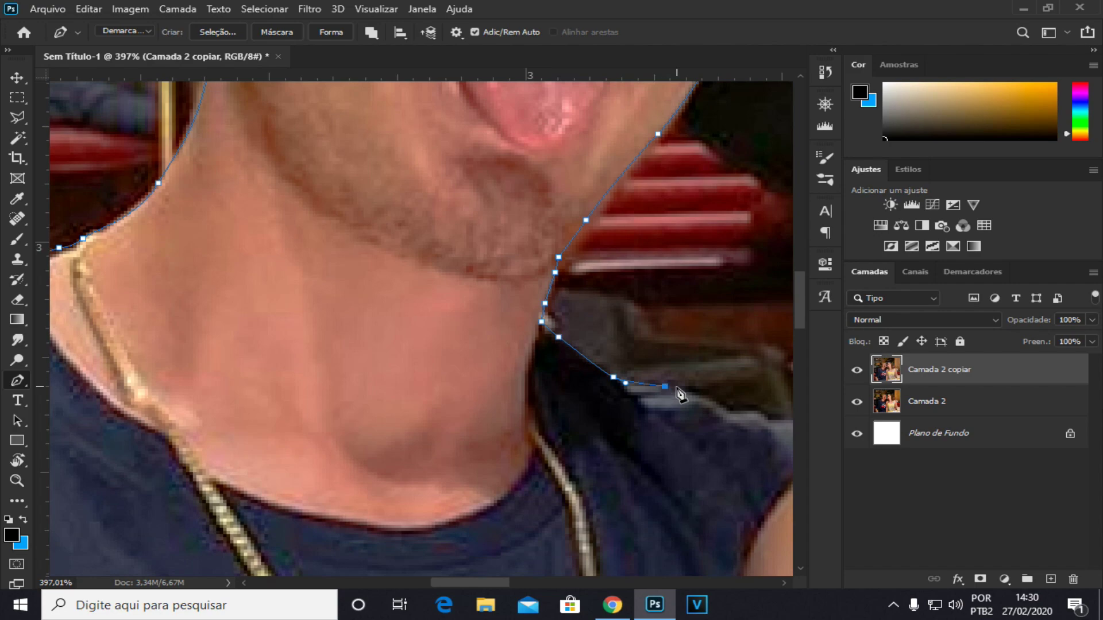
pyautogui.click(582, 303)
pyautogui.click(599, 309)
pyautogui.moveTo(651, 307); pyautogui.dragTo(430, 308)
pyautogui.click(406, 315)
pyautogui.click(436, 309)
pyautogui.click(450, 308)
pyautogui.click(471, 311)
pyautogui.click(492, 311)
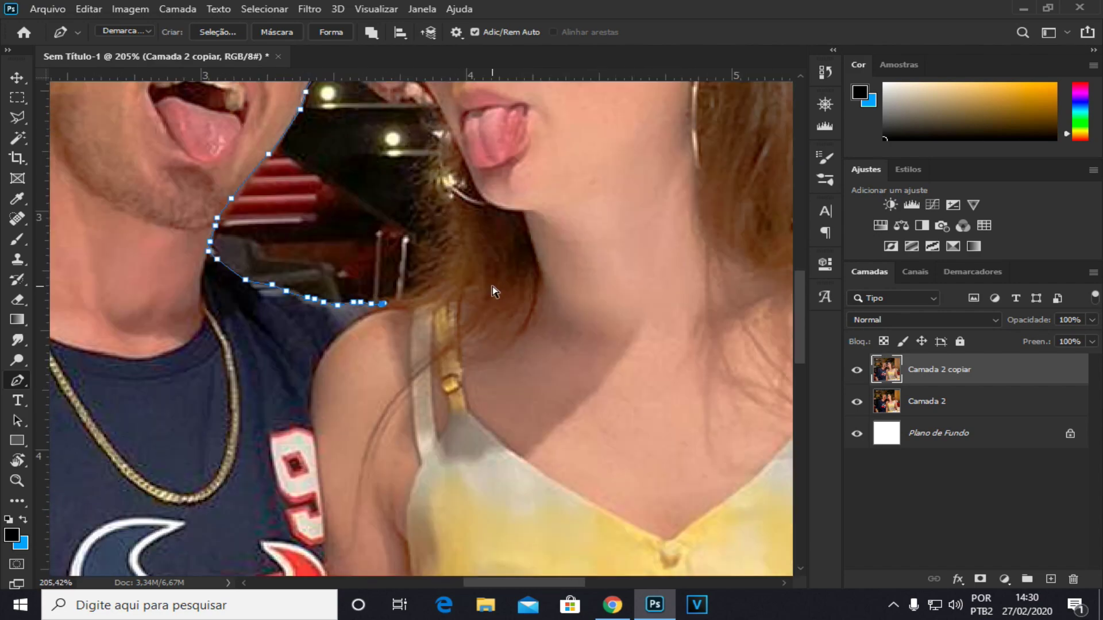
# - Trace the path up the irregular edge of the woman's hair, in the gap between the two heads
pyautogui.click(415, 241)
pyautogui.click(412, 225)
pyautogui.click(410, 213)
pyautogui.click(411, 199)
pyautogui.click(424, 188)
pyautogui.click(428, 178)
pyautogui.click(418, 171)
pyautogui.click(418, 152)
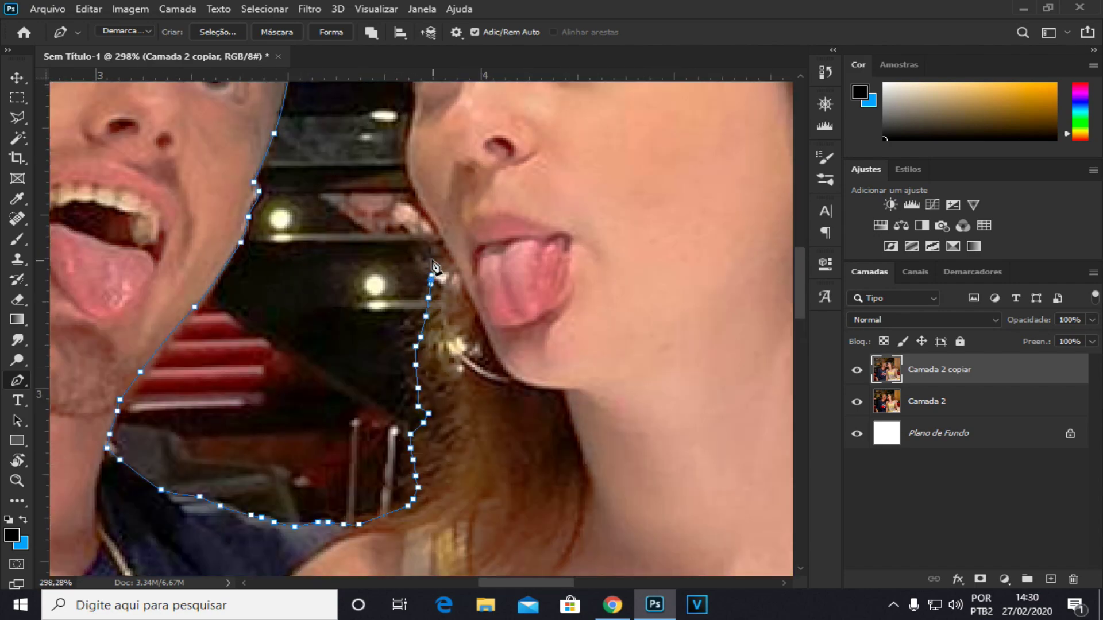
# - Continue the path up the edge of the woman's face, along her cheek and forehead
pyautogui.scroll(2, 422, 287)
pyautogui.scroll(3, 477, 397)
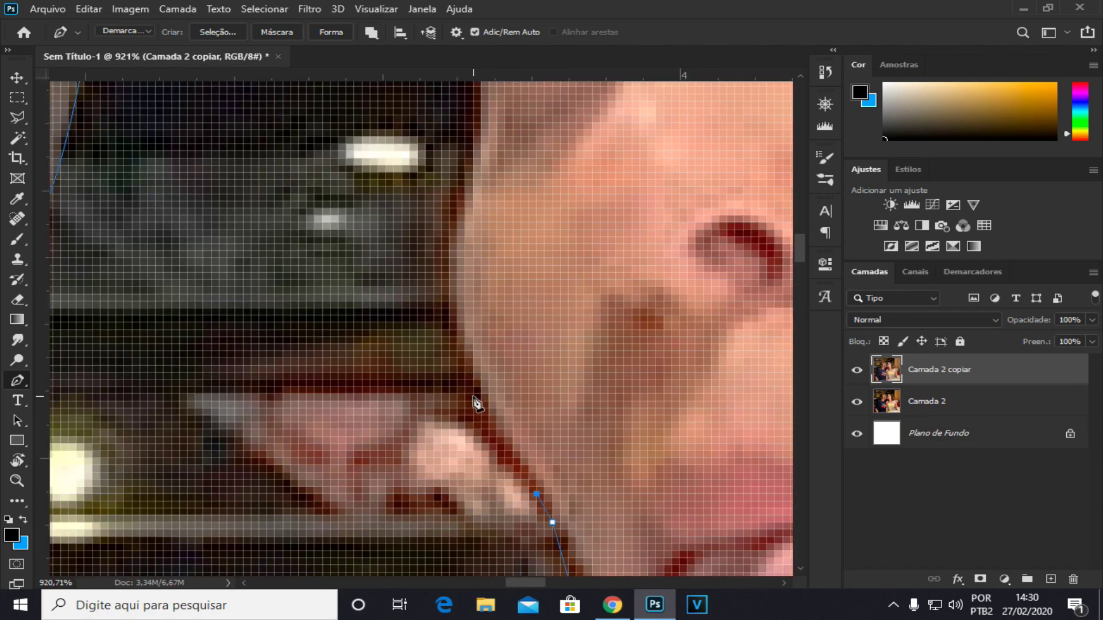
pyautogui.moveTo(465, 351); pyautogui.dragTo(459, 332)
pyautogui.scroll(-3, 457, 339)
pyautogui.scroll(2, 454, 316)
pyautogui.moveTo(442, 292); pyautogui.dragTo(444, 256)
pyautogui.scroll(5, 448, 287)
pyautogui.moveTo(456, 321); pyautogui.dragTo(454, 306)
pyautogui.scroll(4, 452, 316)
pyautogui.moveTo(446, 355); pyautogui.dragTo(435, 306)
# - Trace the path from the woman's forehead hairline over the top of her head
pyautogui.scroll(4, 432, 327)
pyautogui.scroll(4, 445, 313)
pyautogui.moveTo(499, 369); pyautogui.dragTo(507, 365)
pyautogui.click(527, 340)
pyautogui.moveTo(535, 331); pyautogui.dragTo(540, 332)
pyautogui.click(550, 323)
pyautogui.hscroll(2, 546, 323)
pyautogui.scroll(1, 459, 319)
pyautogui.moveTo(412, 302); pyautogui.dragTo(495, 285)
pyautogui.hscroll(1, 483, 296)
pyautogui.hscroll(1, 473, 307)
# - Continue the path down the back of the woman's long hair to its ends at her shoulder
pyautogui.scroll(-3, 480, 313)
pyautogui.moveTo(545, 310); pyautogui.dragTo(575, 362)
pyautogui.hscroll(2, 602, 352)
pyautogui.scroll(-3, 598, 352)
pyautogui.scroll(-4, 601, 402)
pyautogui.hscroll(2, 635, 413)
pyautogui.scroll(-3, 609, 379)
pyautogui.click(578, 412)
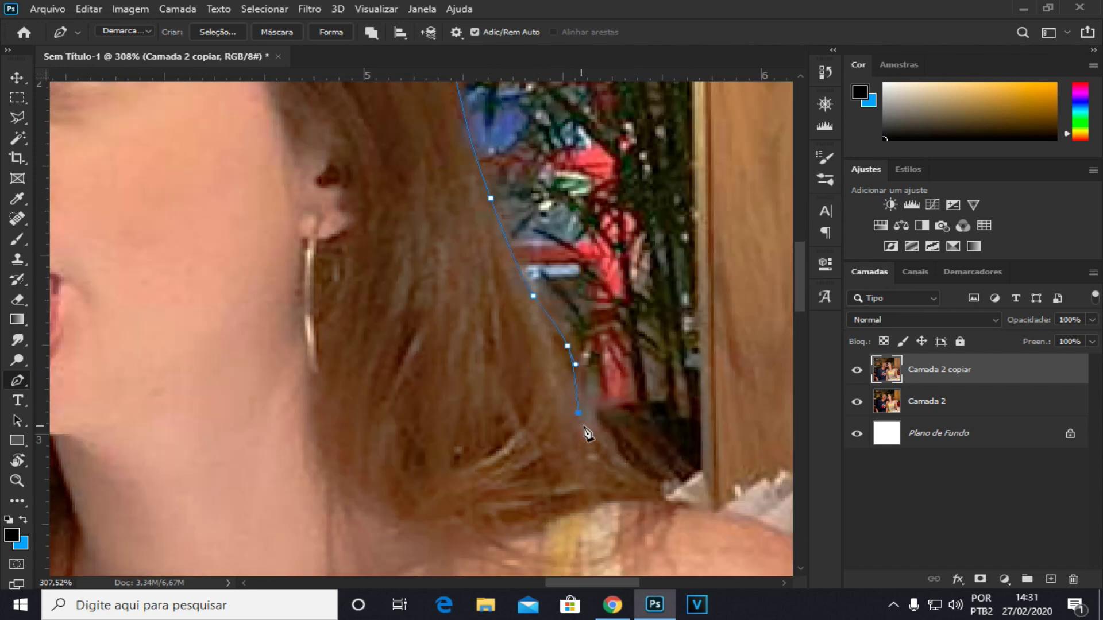
pyautogui.moveTo(607, 439); pyautogui.dragTo(613, 452)
pyautogui.hscroll(2, 609, 433)
pyautogui.hscroll(1, 608, 433)
pyautogui.scroll(-2, 574, 413)
pyautogui.moveTo(425, 340); pyautogui.dragTo(456, 363)
# - Trace the path over the woman's shoulder and upper arm, and along the red seat's top to the photo's edge
pyautogui.hscroll(2, 462, 359)
pyautogui.scroll(-3, 483, 334)
pyautogui.moveTo(489, 296); pyautogui.dragTo(524, 376)
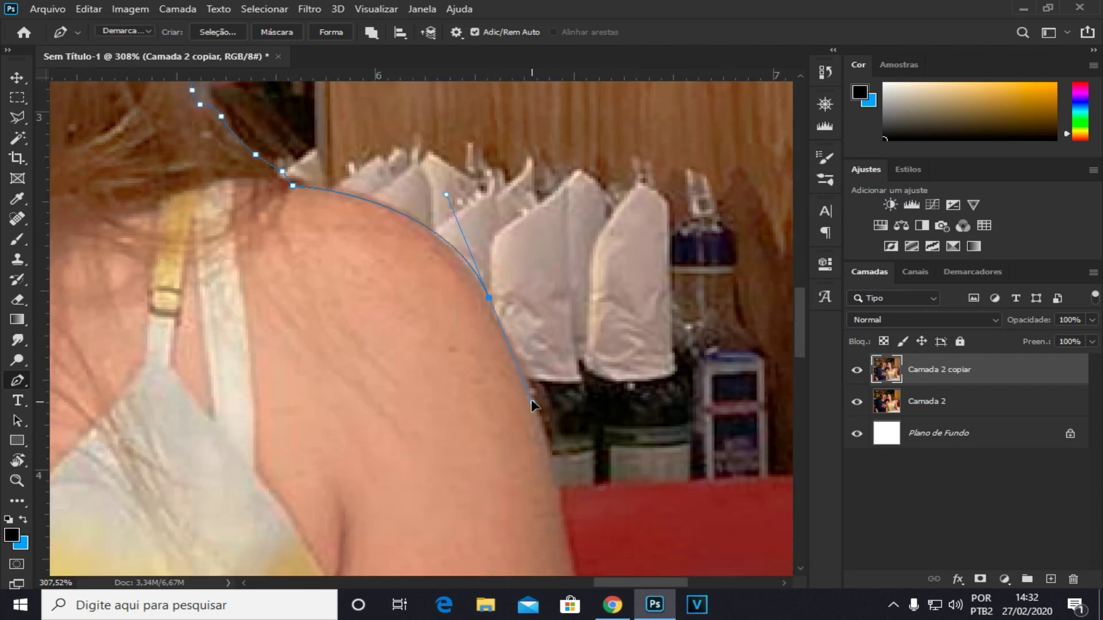
pyautogui.scroll(-3, 538, 368)
pyautogui.moveTo(553, 280); pyautogui.dragTo(556, 292)
pyautogui.hscroll(3, 560, 289)
pyautogui.moveTo(629, 279); pyautogui.dragTo(659, 283)
pyautogui.scroll(-1, 649, 281)
pyautogui.click(644, 279)
# - Run the path outside the canvas, down one side, beneath the photo and up the other side toward its starting point
pyautogui.scroll(-8, 643, 279)
pyautogui.click(640, 496)
pyautogui.click(639, 520)
pyautogui.click(429, 533)
pyautogui.click(283, 526)
pyautogui.click(191, 523)
pyautogui.click(186, 478)
pyautogui.click(195, 422)
# - Examine the traced path around both heads, along the hair in the gap between them, and at its open end
pyautogui.scroll(2, 417, 331)
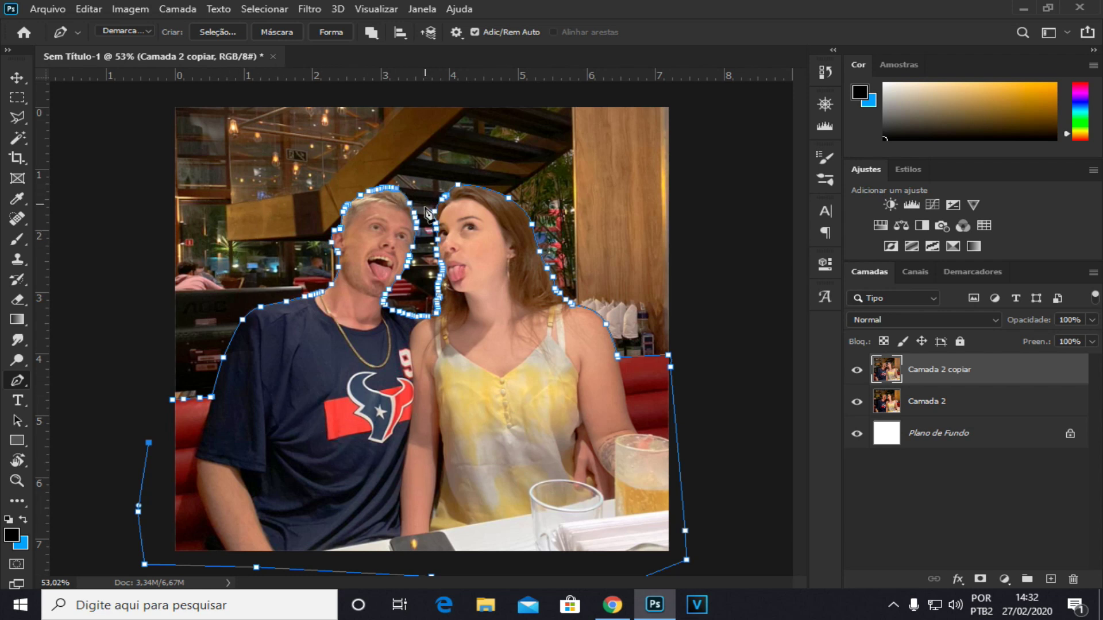
pyautogui.scroll(5, 405, 172)
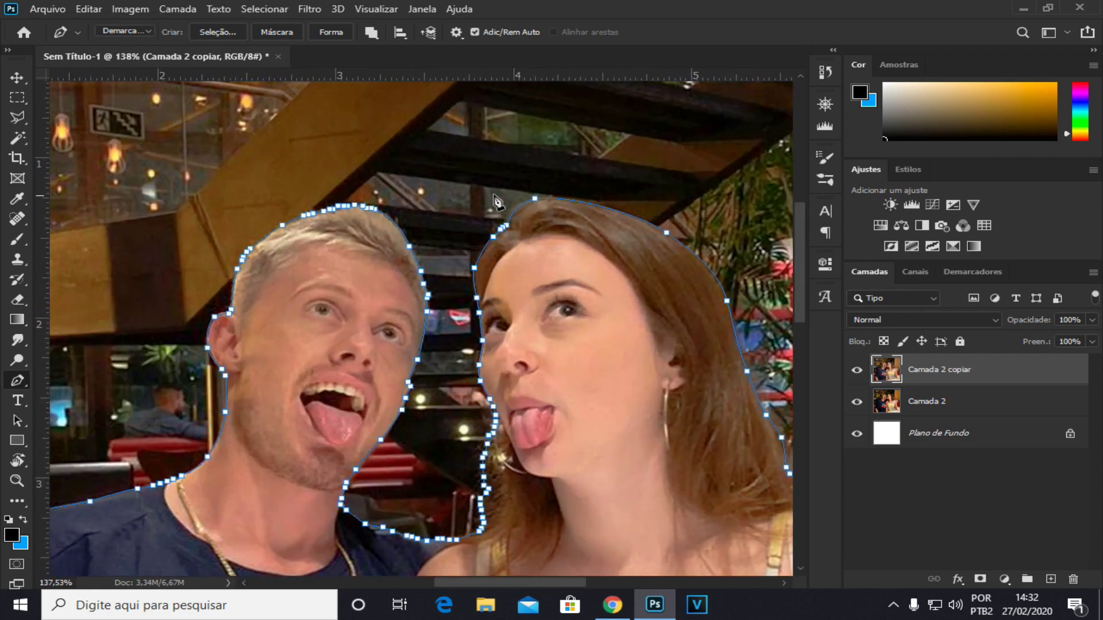
pyautogui.scroll(-3, 498, 201)
pyautogui.scroll(3, 477, 246)
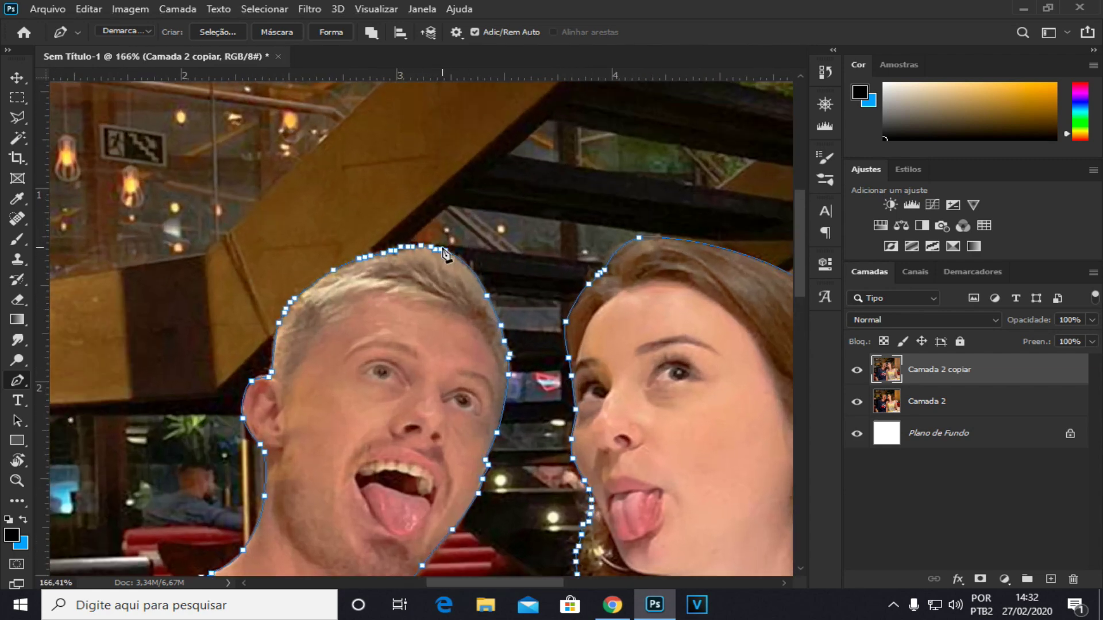
pyautogui.scroll(-4, 535, 228)
pyautogui.scroll(3, 612, 285)
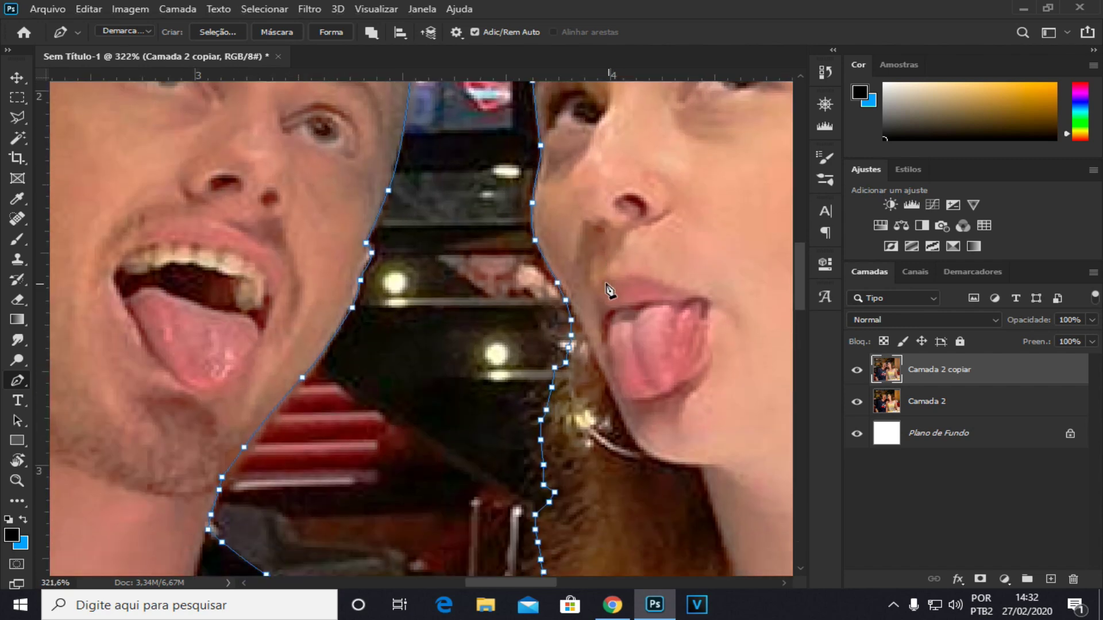
pyautogui.scroll(-3, 603, 282)
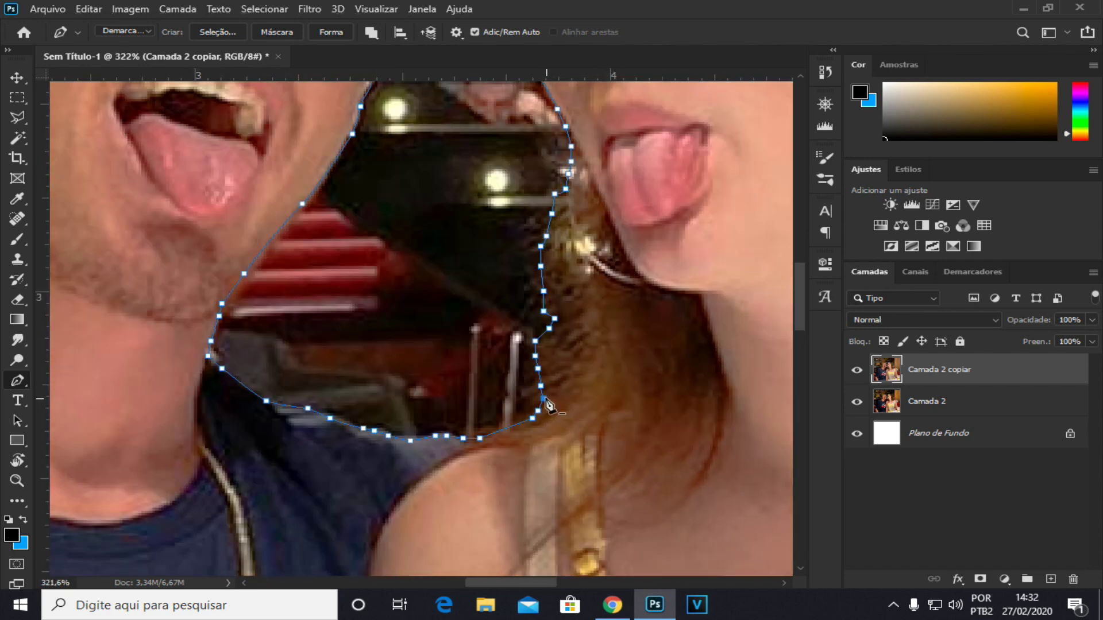
pyautogui.scroll(-3, 542, 389)
pyautogui.scroll(-2, 541, 379)
pyautogui.scroll(6, 543, 396)
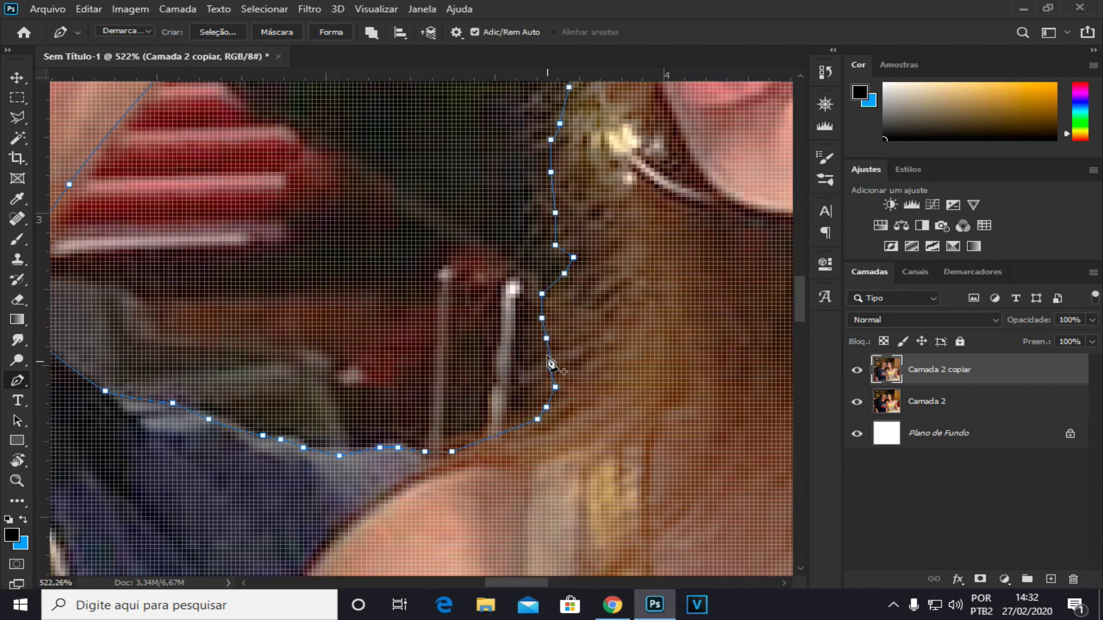
pyautogui.scroll(-4, 586, 197)
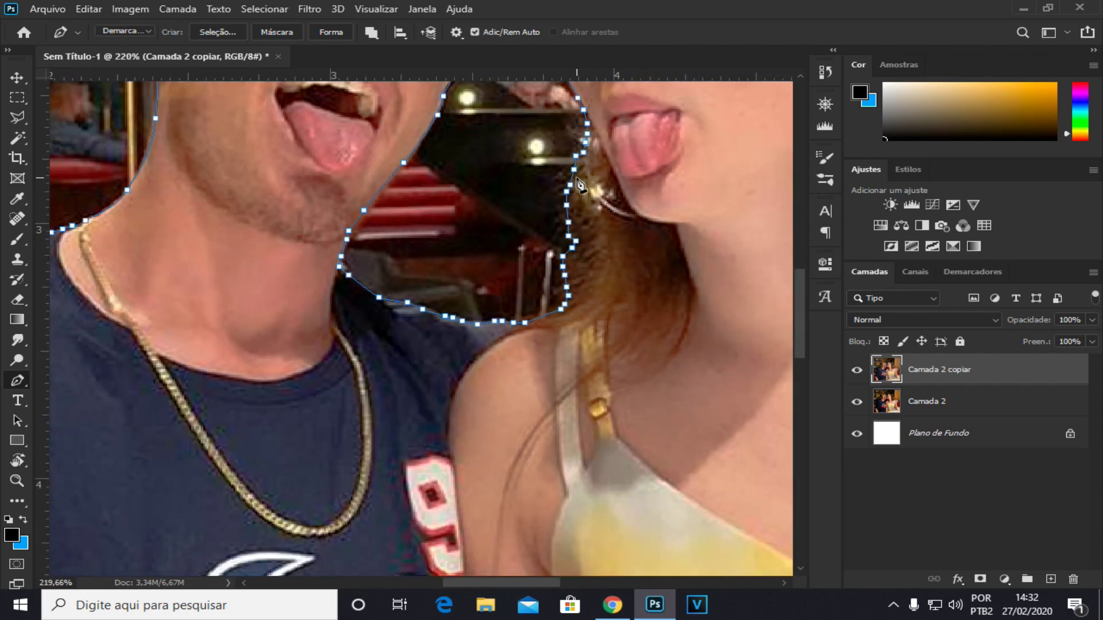
pyautogui.scroll(-2, 580, 190)
pyautogui.scroll(3, 592, 230)
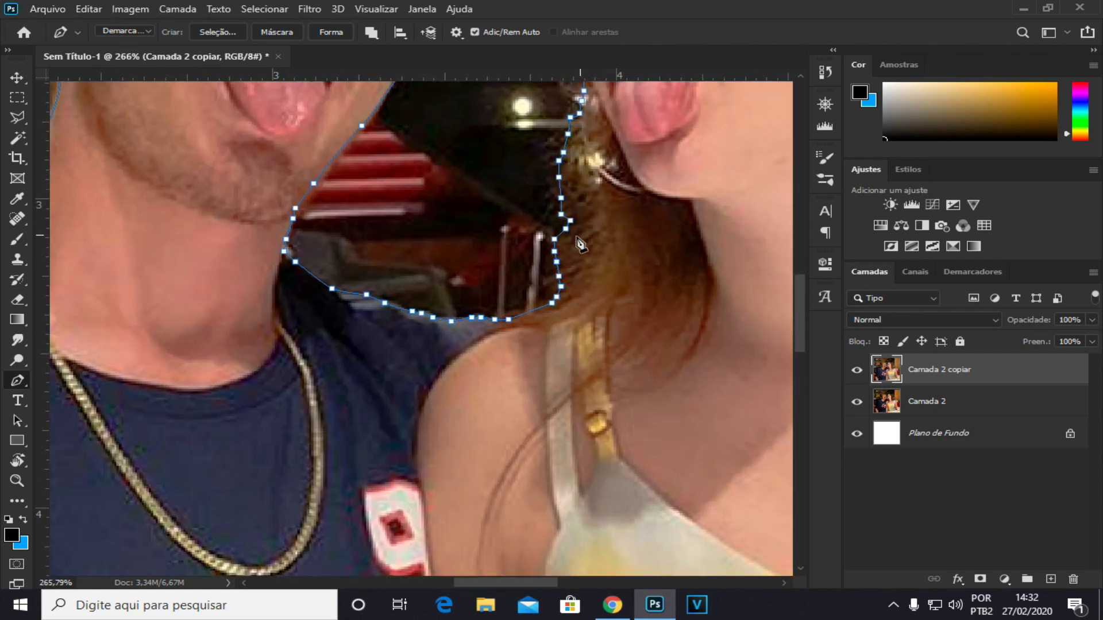
pyautogui.scroll(5, 592, 248)
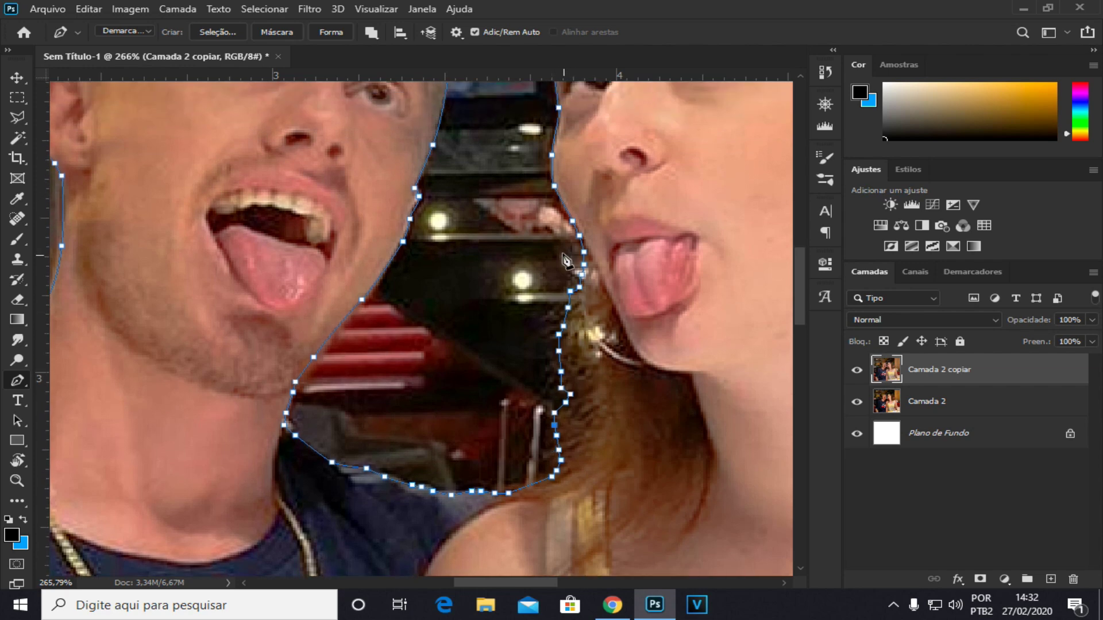
pyautogui.scroll(-6, 569, 329)
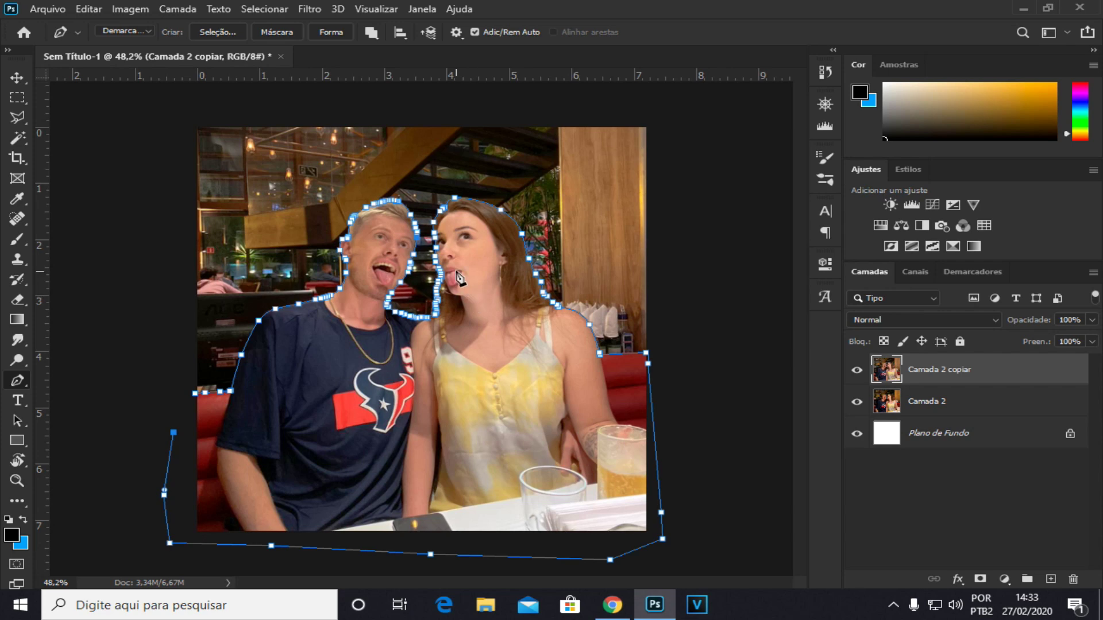
pyautogui.scroll(6, 457, 278)
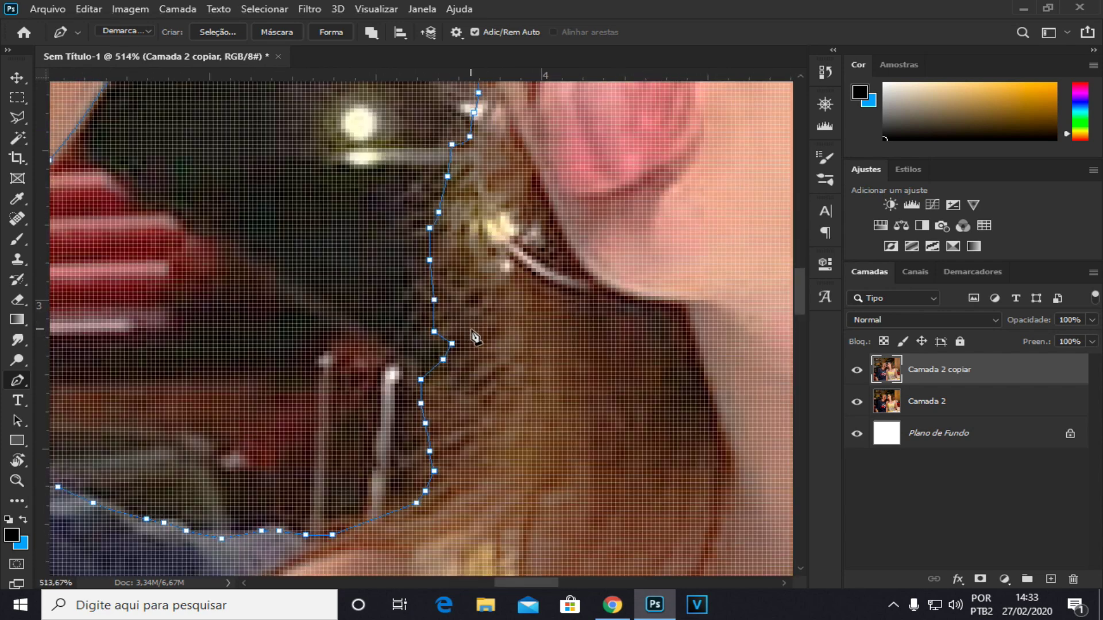
pyautogui.scroll(-3, 511, 320)
pyautogui.scroll(-2, 511, 320)
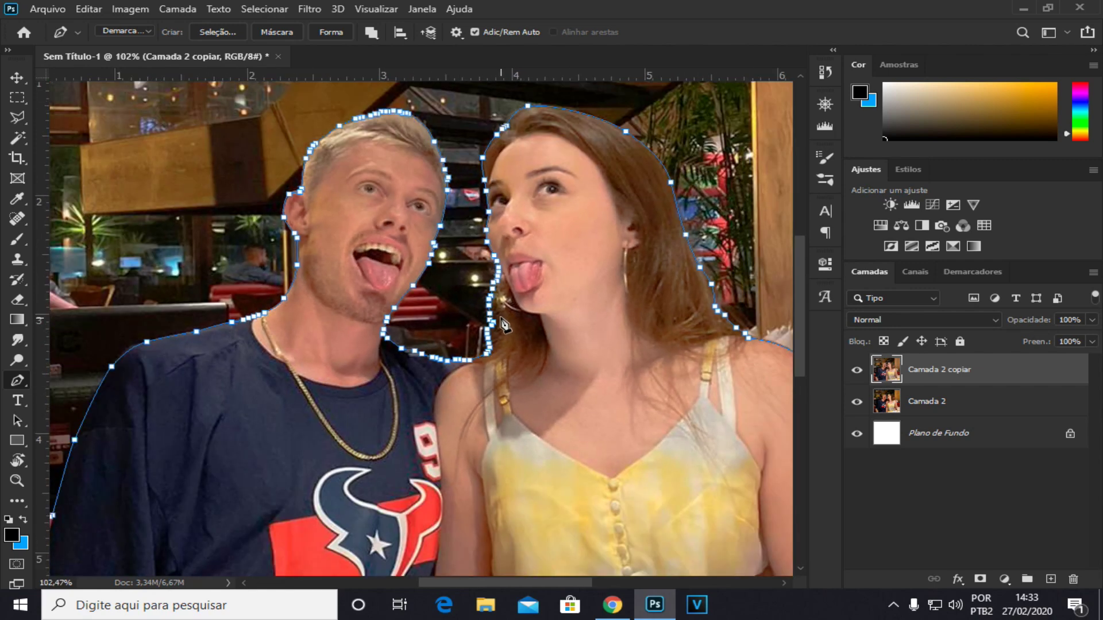
pyautogui.scroll(-3, 499, 323)
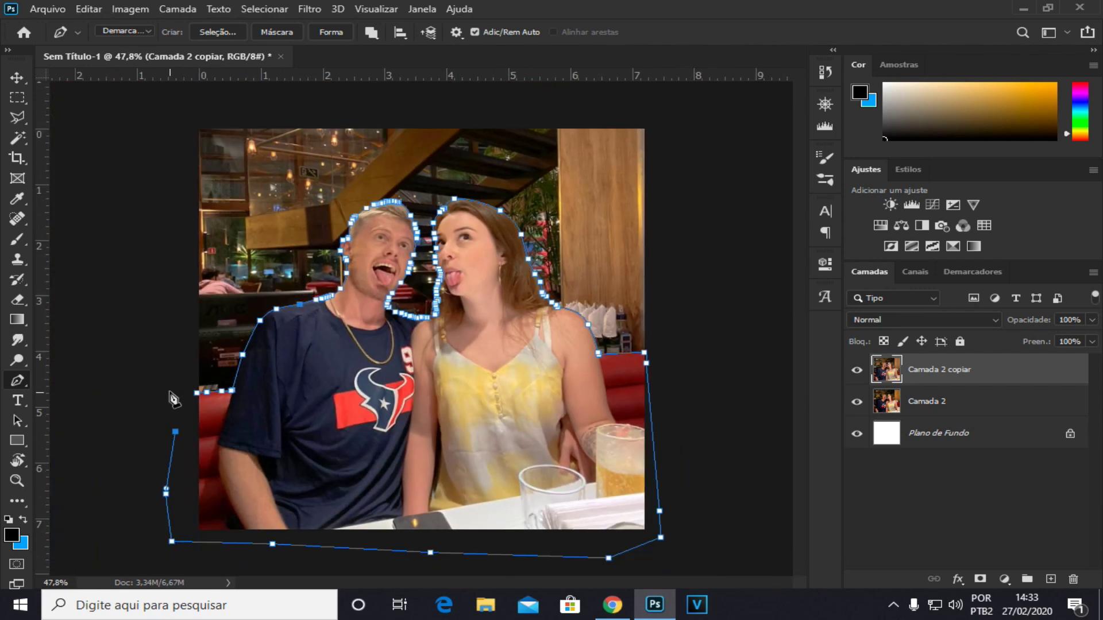
pyautogui.scroll(5, 182, 399)
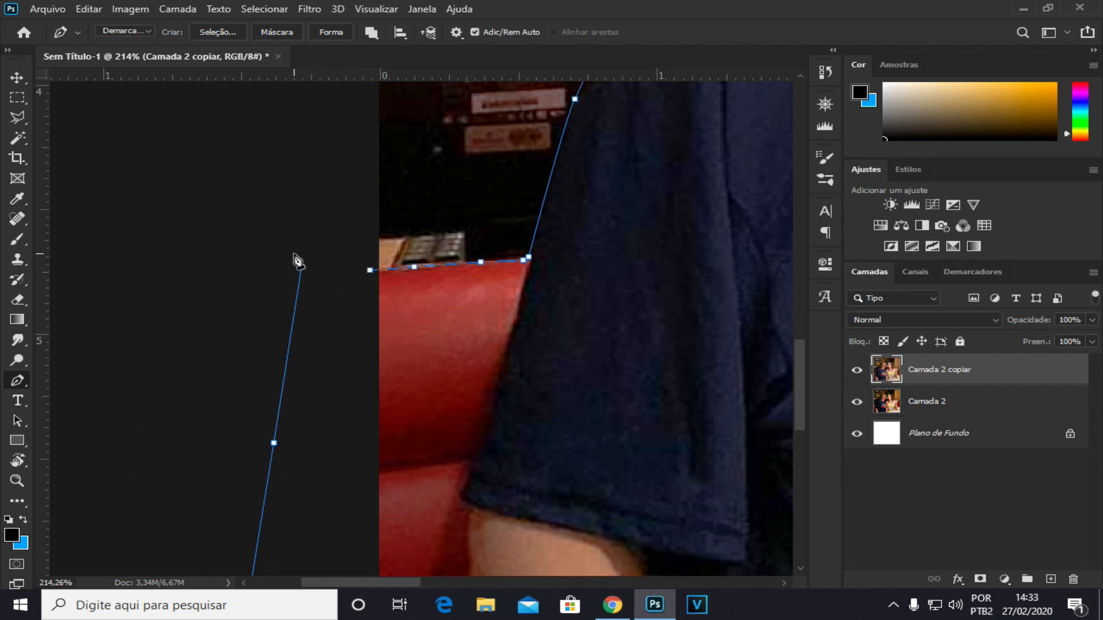
# - Close the path around the couple, convert it to a selection and copy the selected area to a new layer
pyautogui.click(370, 271)
pyautogui.scroll(-8, 367, 276)
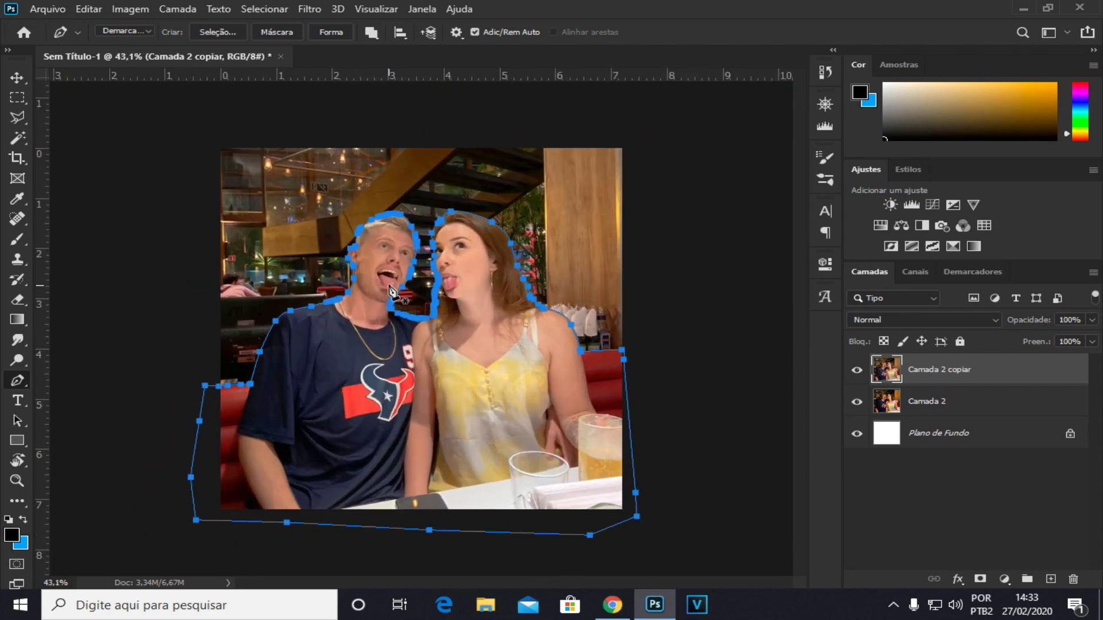
pyautogui.hotkey('ctrl', 'Return')
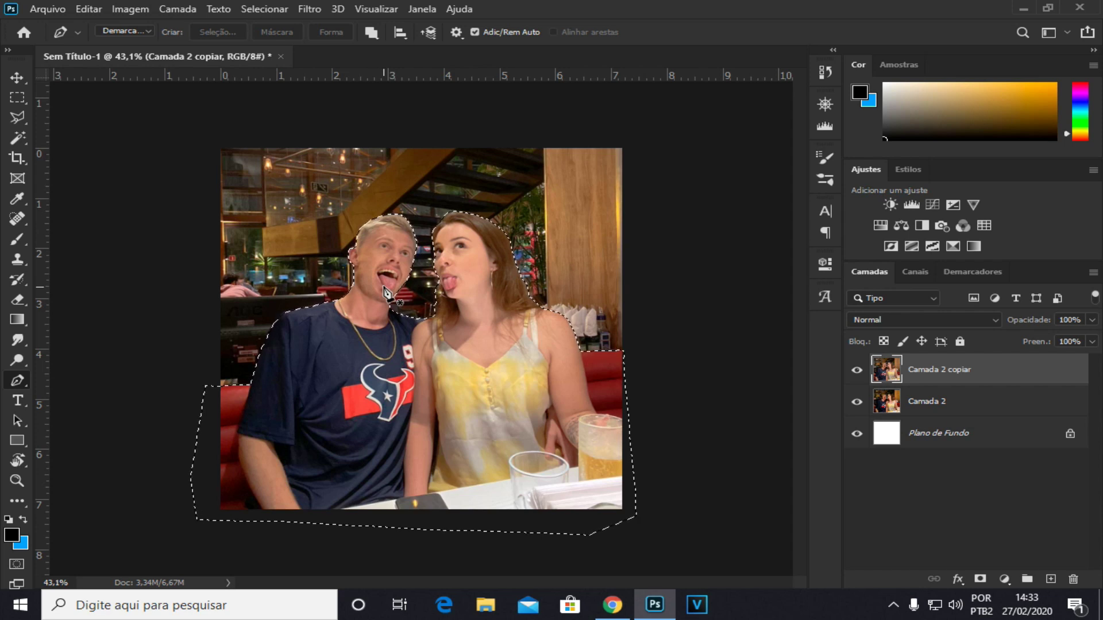
pyautogui.hotkey('ctrl', 'j')
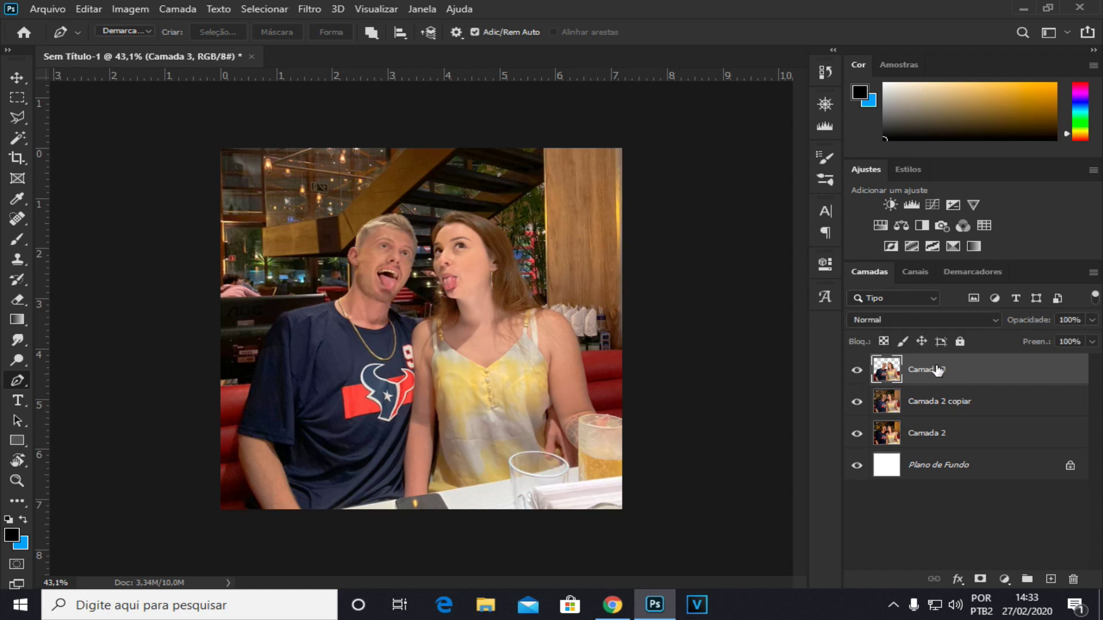
# - Duplicate the layer Camada 2 copiar and apply a Lens Blur with radius 15 to the duplicate
pyautogui.click(957, 402)
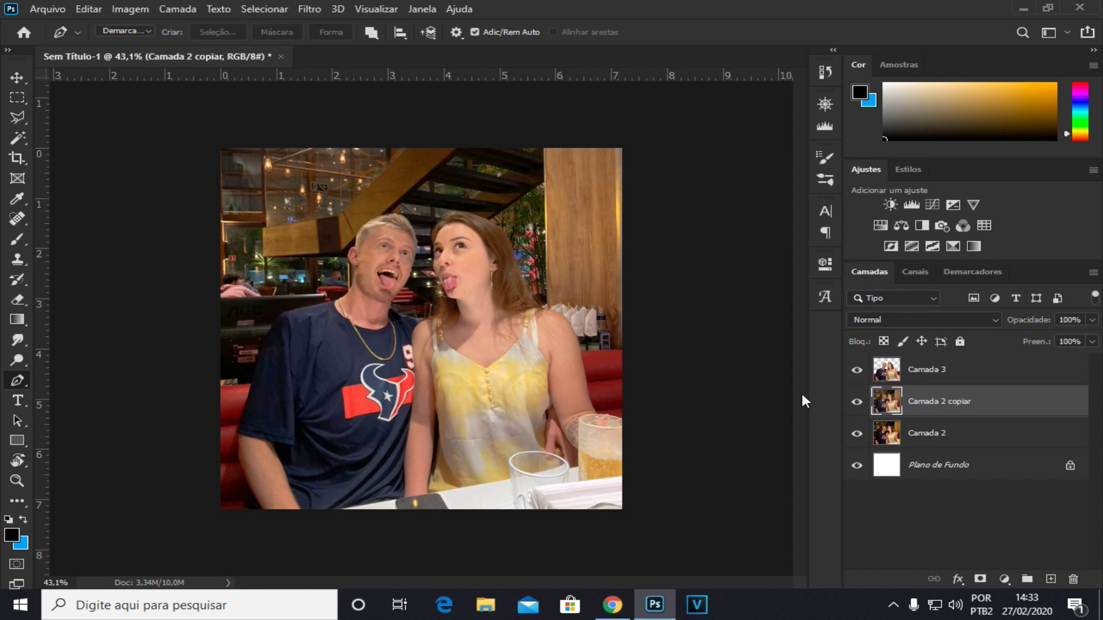
pyautogui.hotkey('ctrl', 'j')
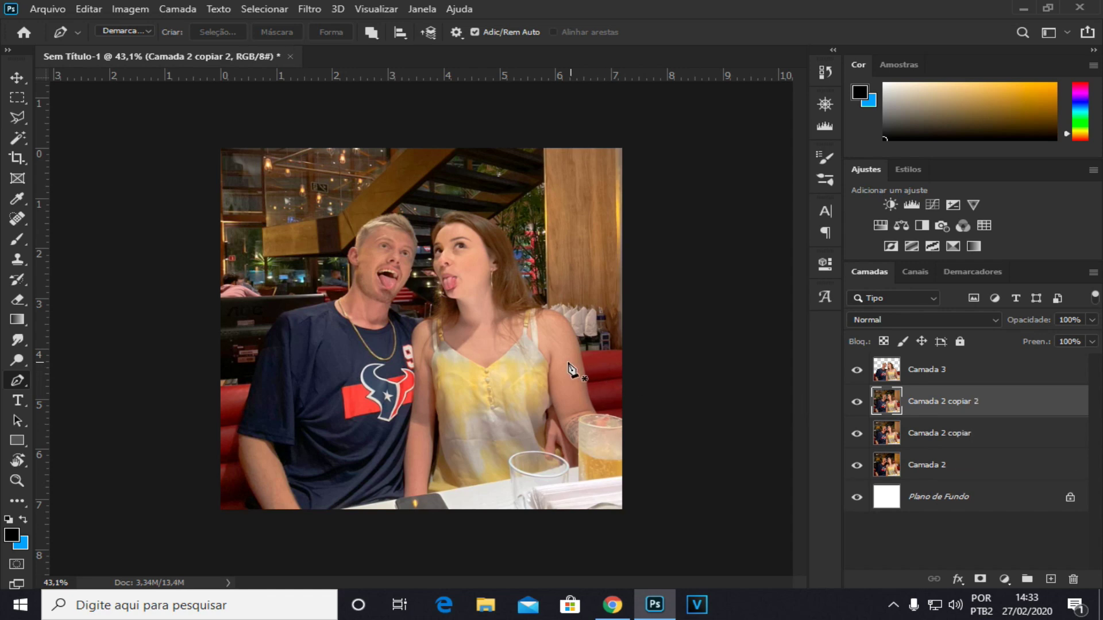
pyautogui.click(308, 8)
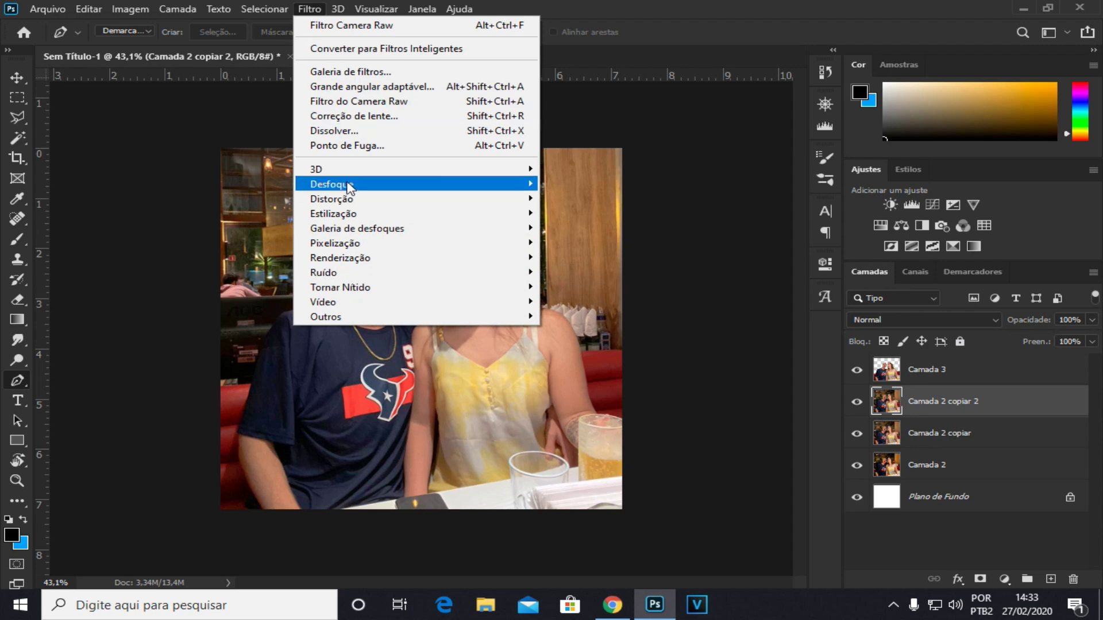
pyautogui.moveTo(351, 188)
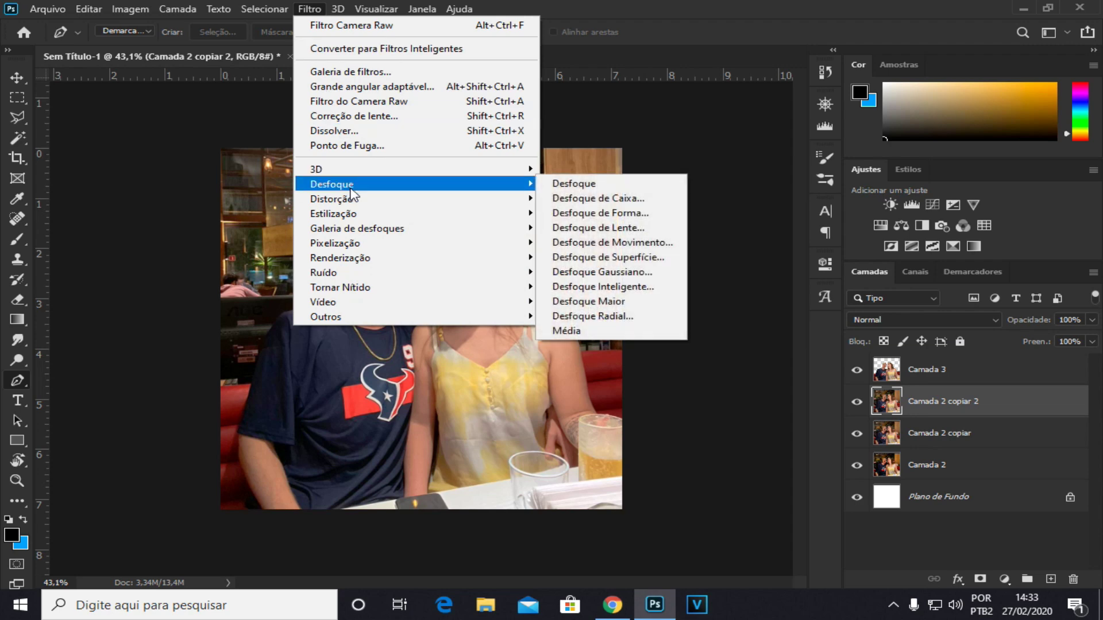
pyautogui.click(578, 228)
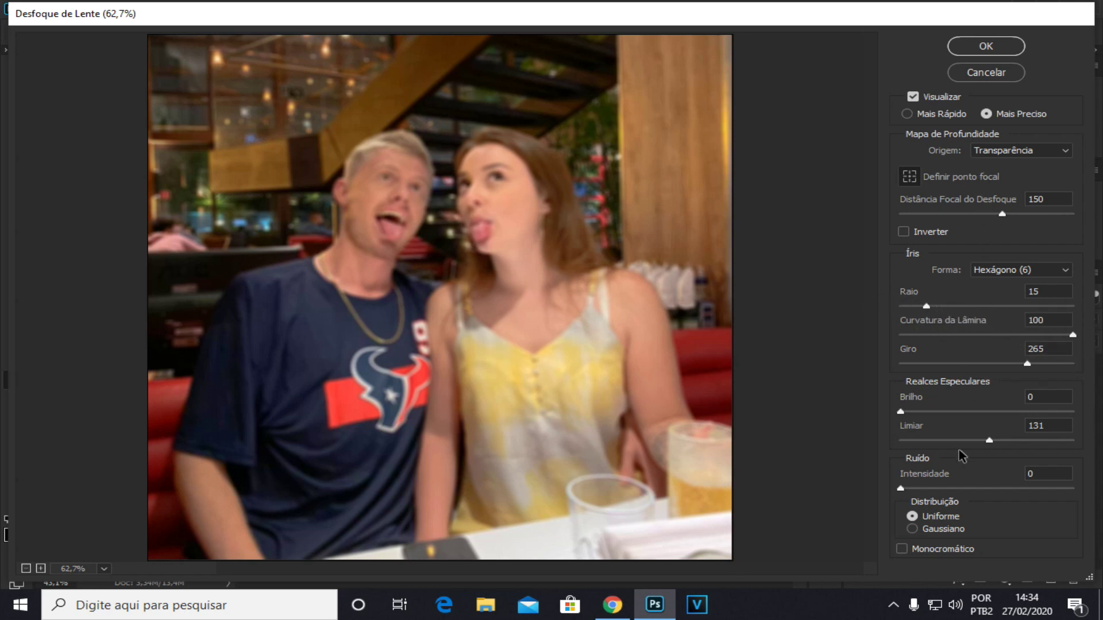
pyautogui.click(981, 269)
pyautogui.click(966, 325)
pyautogui.click(964, 54)
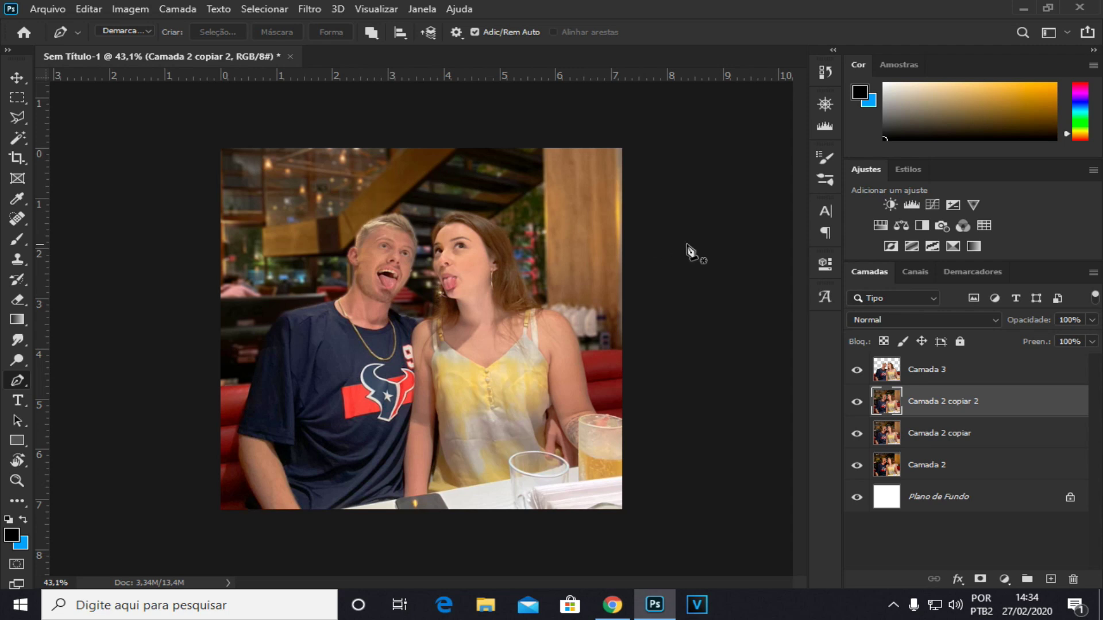
# - Group the couple cutout with the blurred layer, and merge a duplicate of that group into a single layer
pyautogui.click(948, 379)
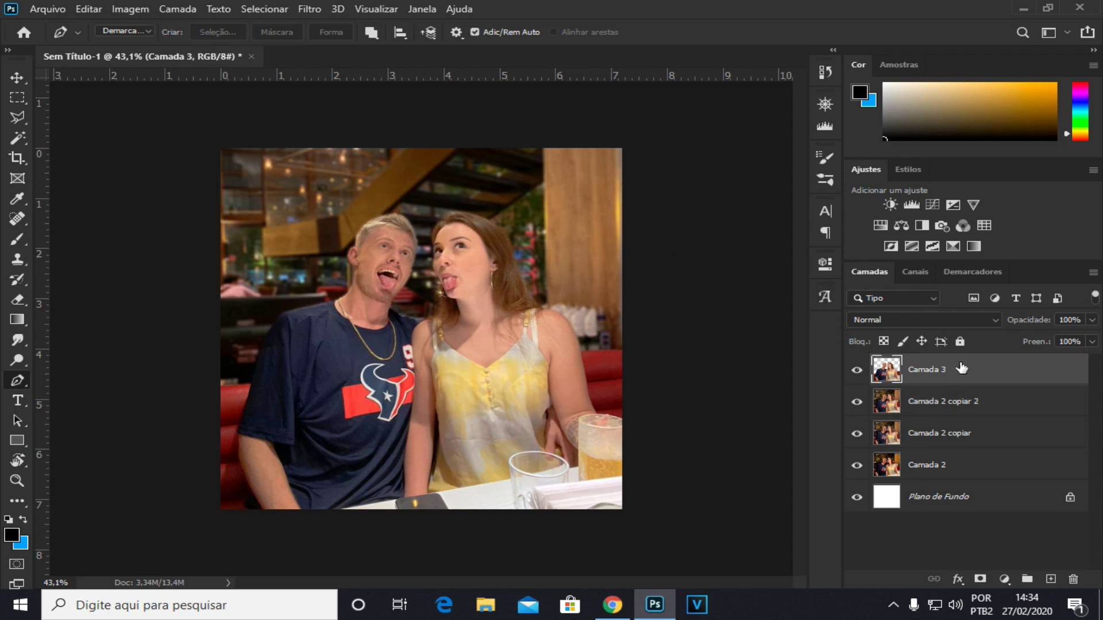
pyautogui.click(947, 406)
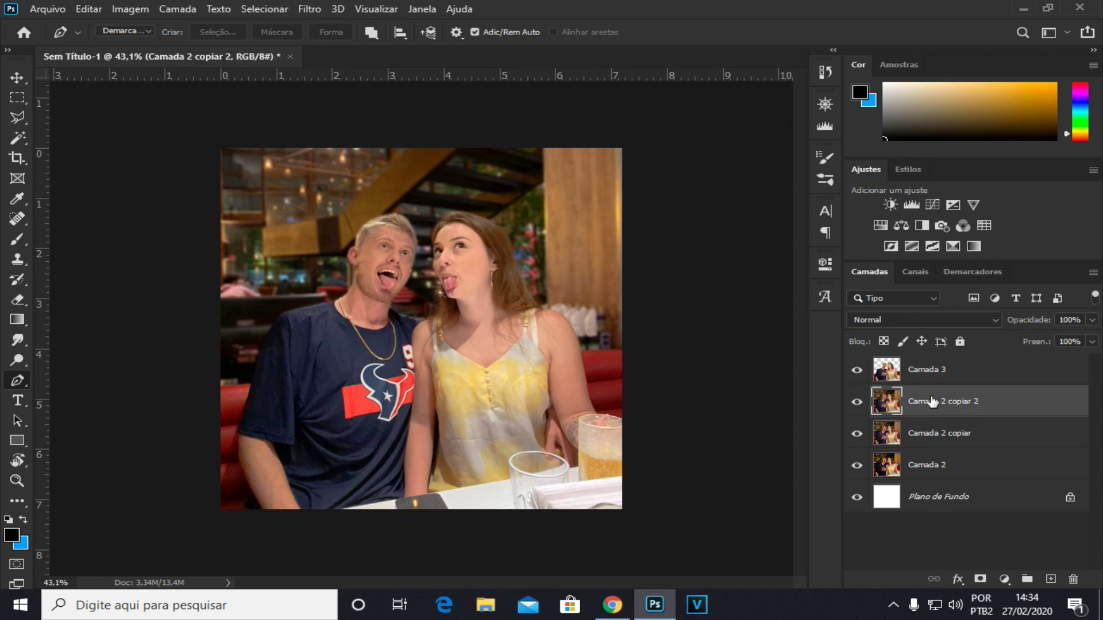
pyautogui.keyDown('shift'); pyautogui.click(956, 376); pyautogui.keyUp('shift')
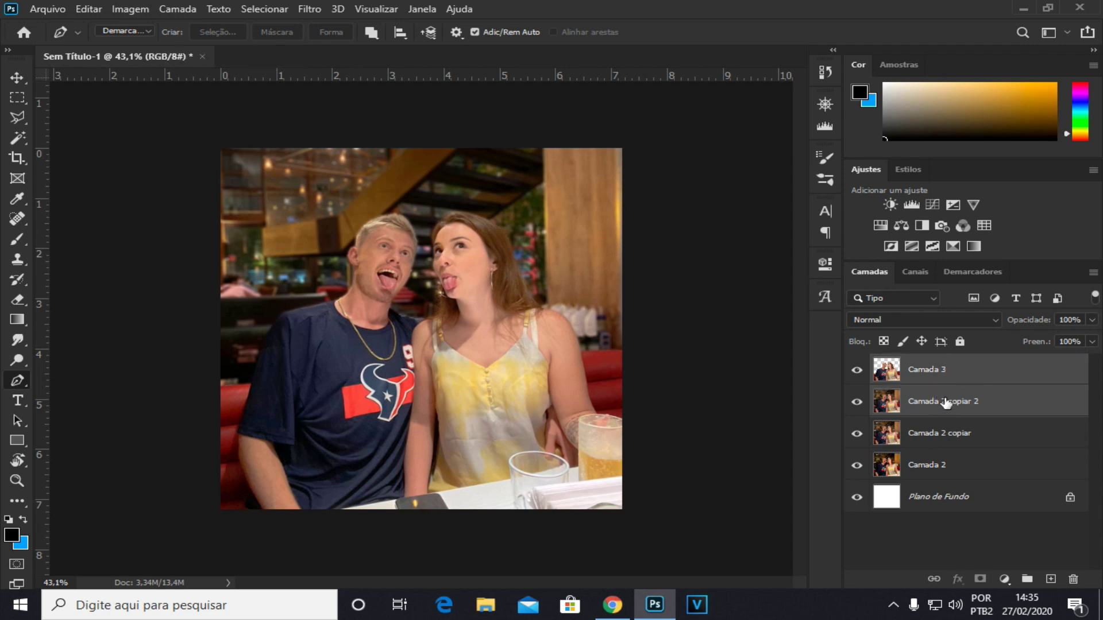
pyautogui.click(1027, 580)
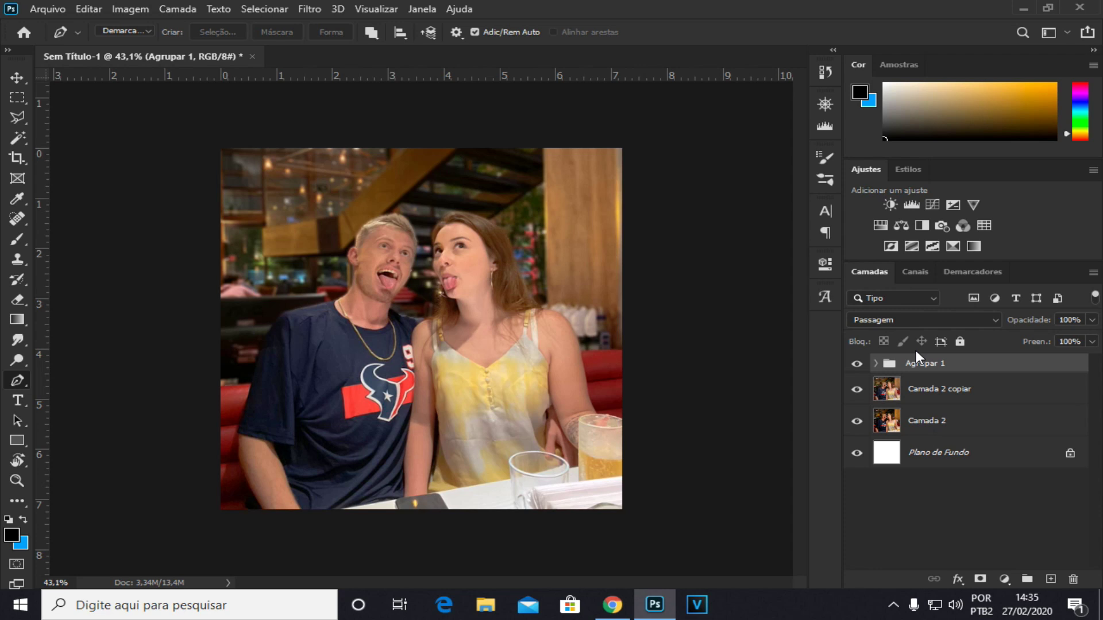
pyautogui.hotkey('ctrl', 'j')
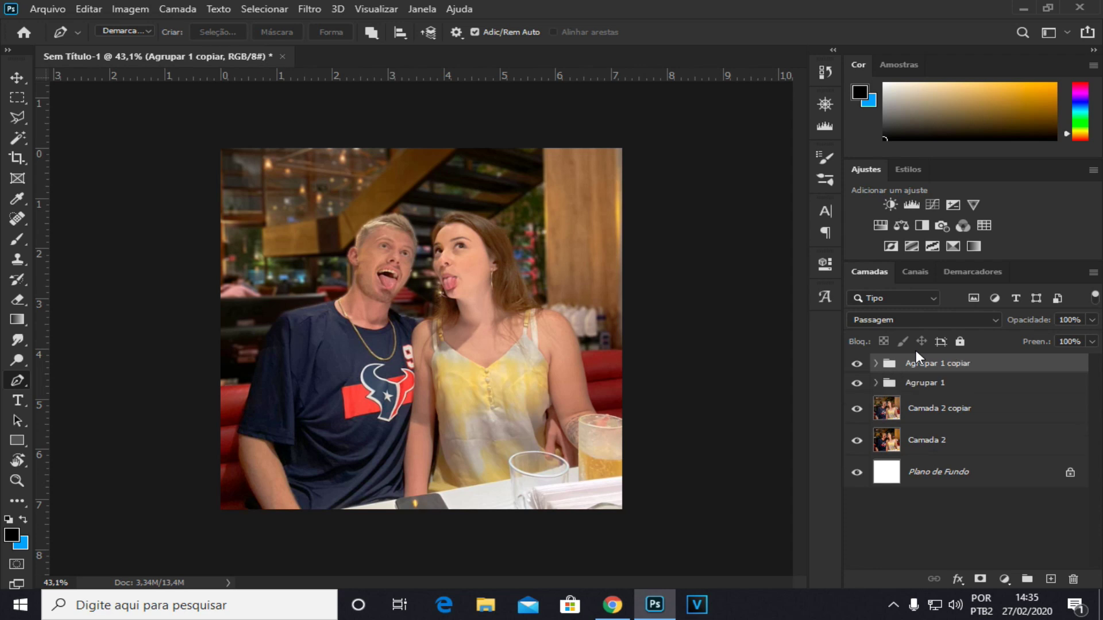
pyautogui.hotkey('ctrl', 'e')
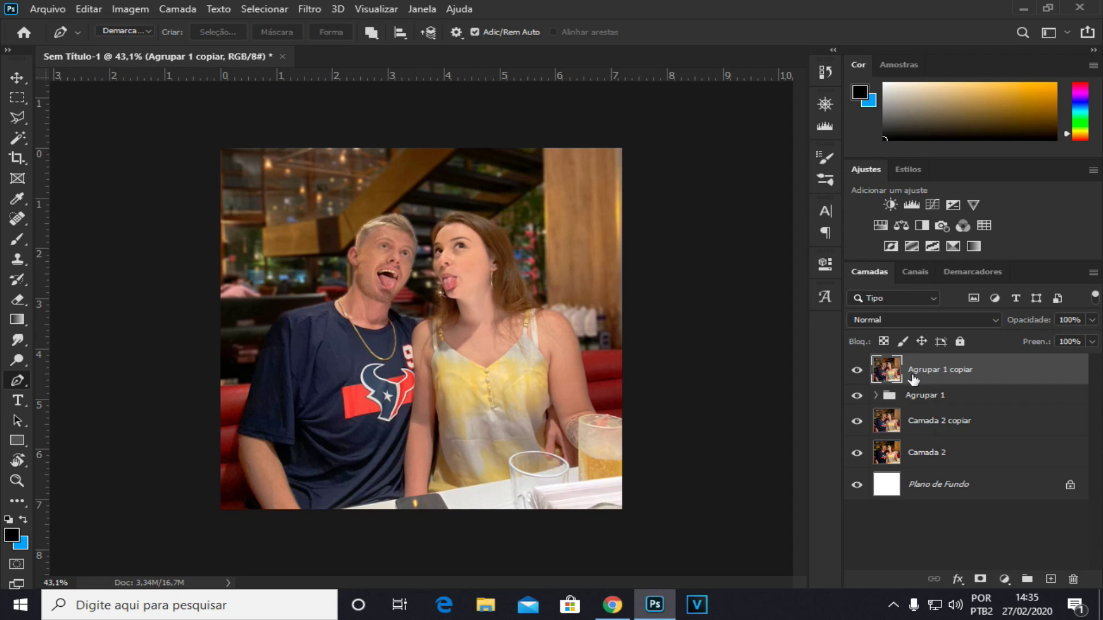
# - Open the merged layer in the Camera Raw filter and set the temperature to +3 and the contrast to +5
pyautogui.click(310, 9)
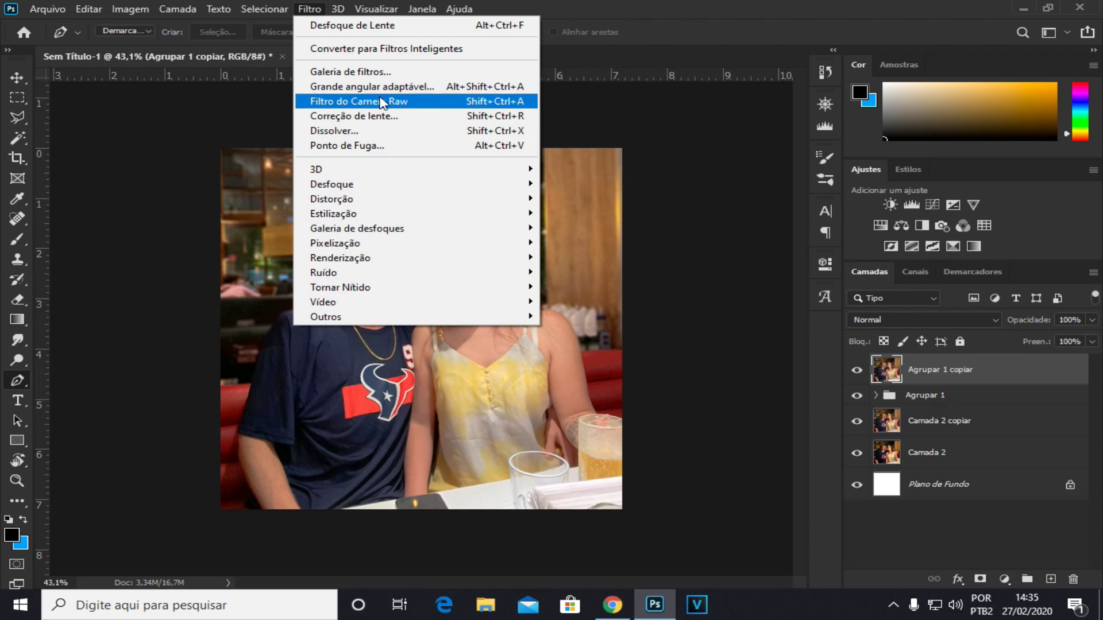
pyautogui.click(384, 103)
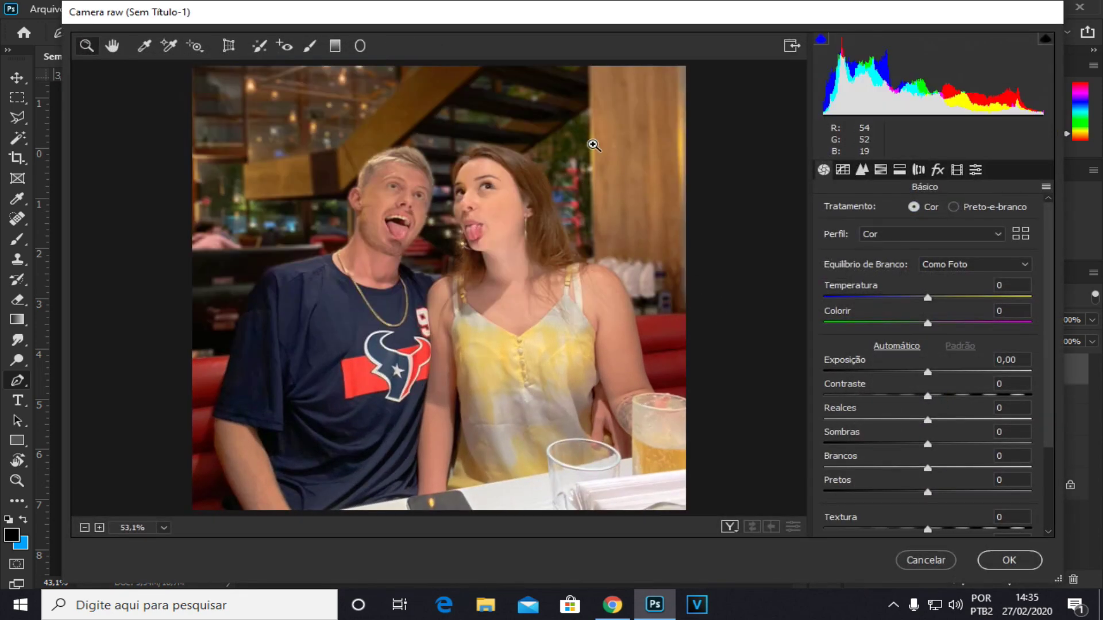
pyautogui.moveTo(929, 298)
pyautogui.mouseDown()
pyautogui.moveTo(918, 298)
pyautogui.moveTo(931, 298)
pyautogui.mouseUp()
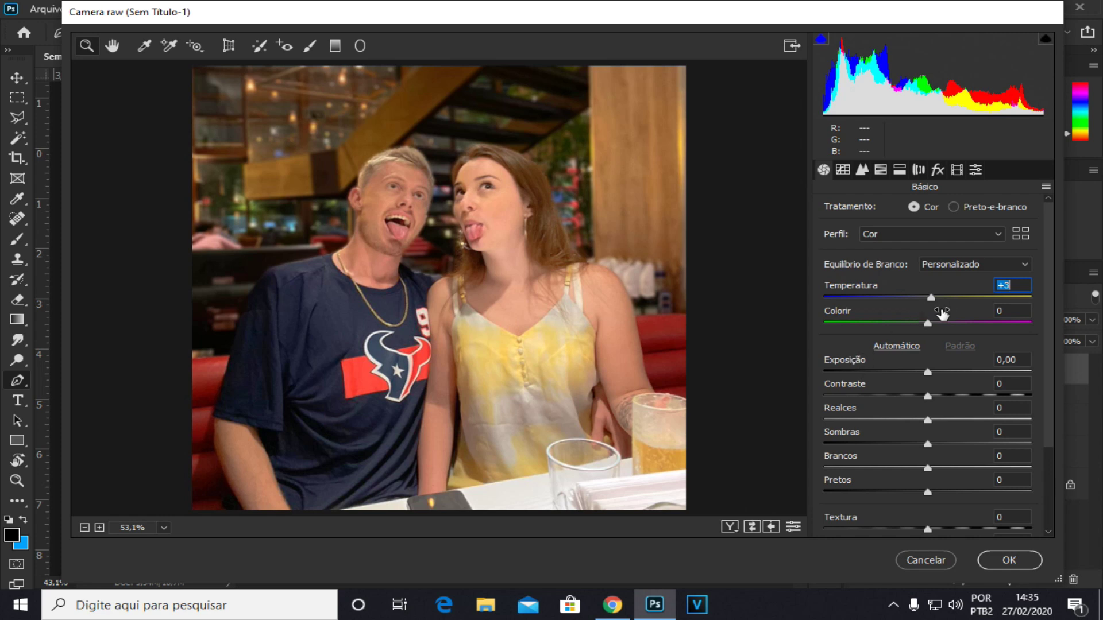
pyautogui.scroll(-3, 935, 363)
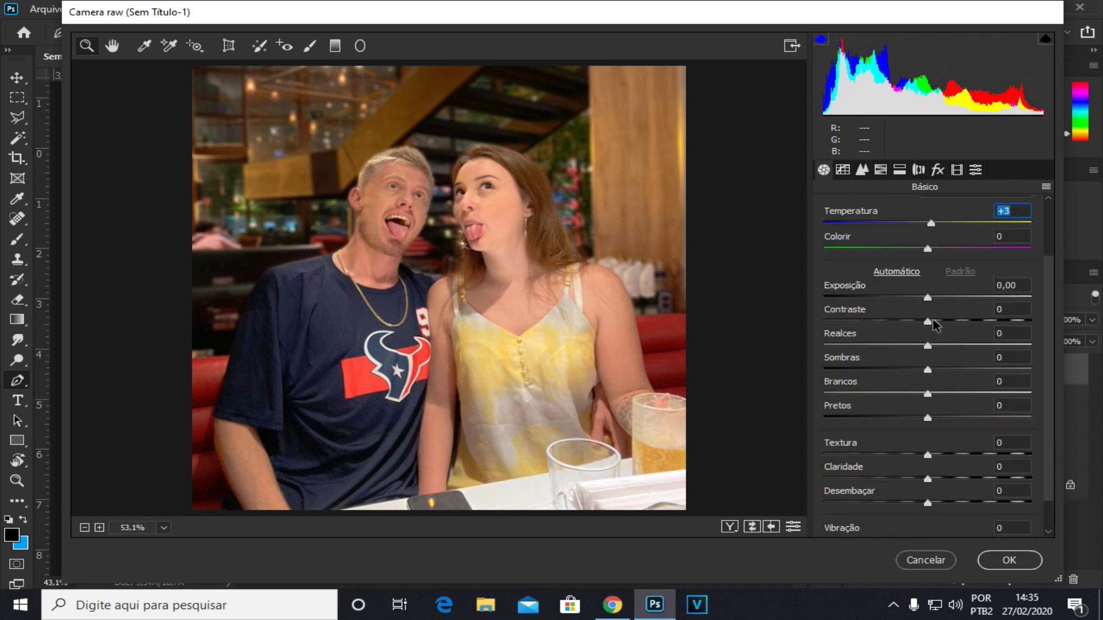
pyautogui.moveTo(927, 320); pyautogui.dragTo(947, 322)
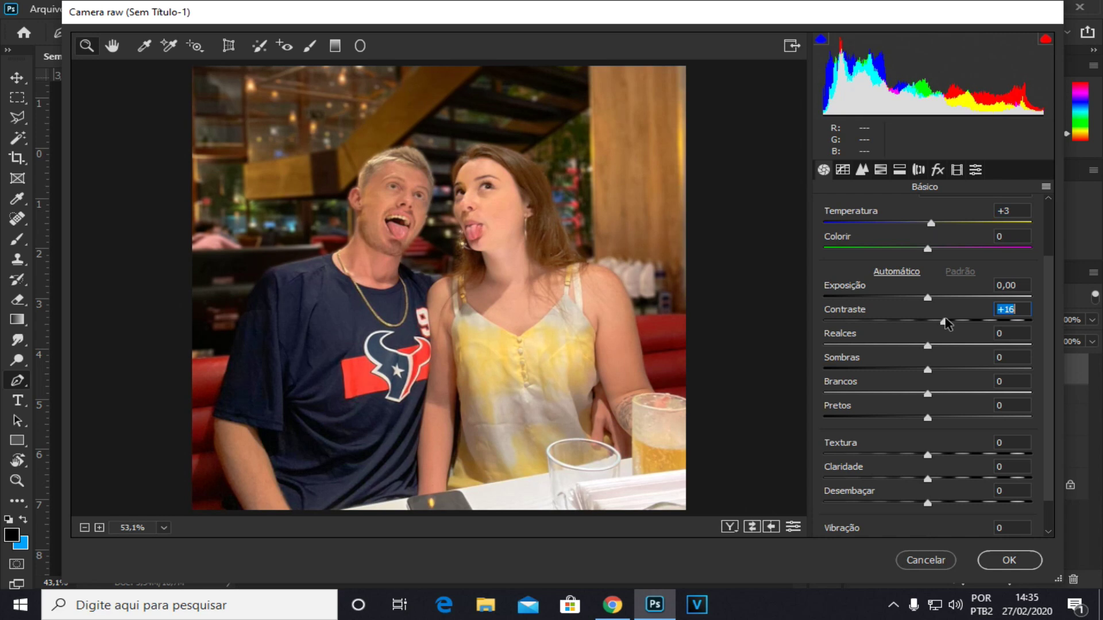
pyautogui.write('5')
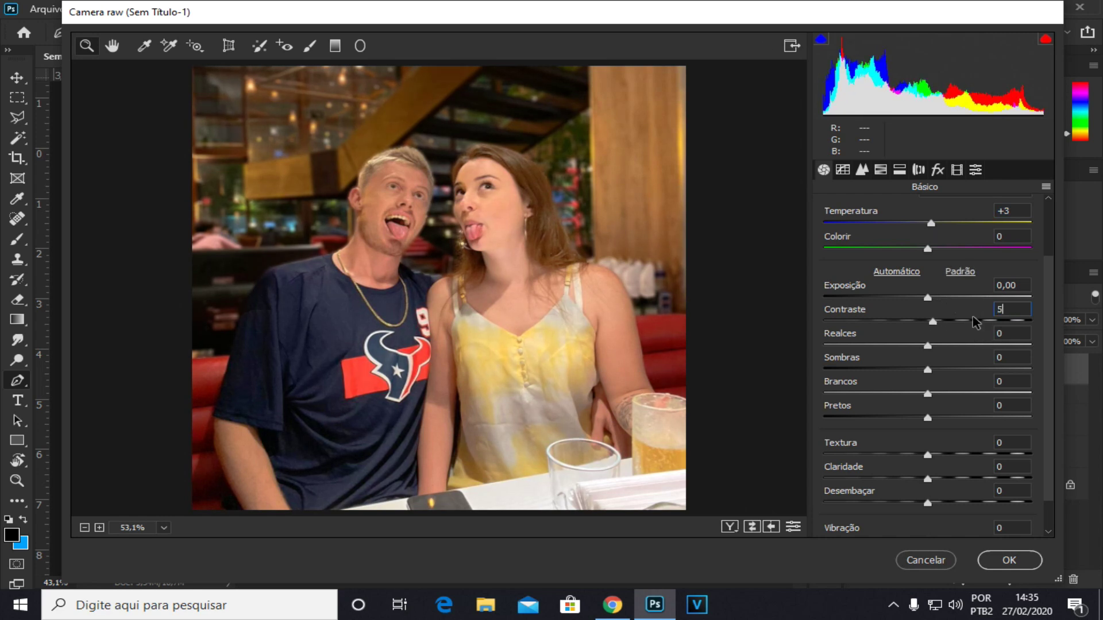
pyautogui.moveTo(933, 322); pyautogui.dragTo(1024, 330)
pyautogui.write('5')
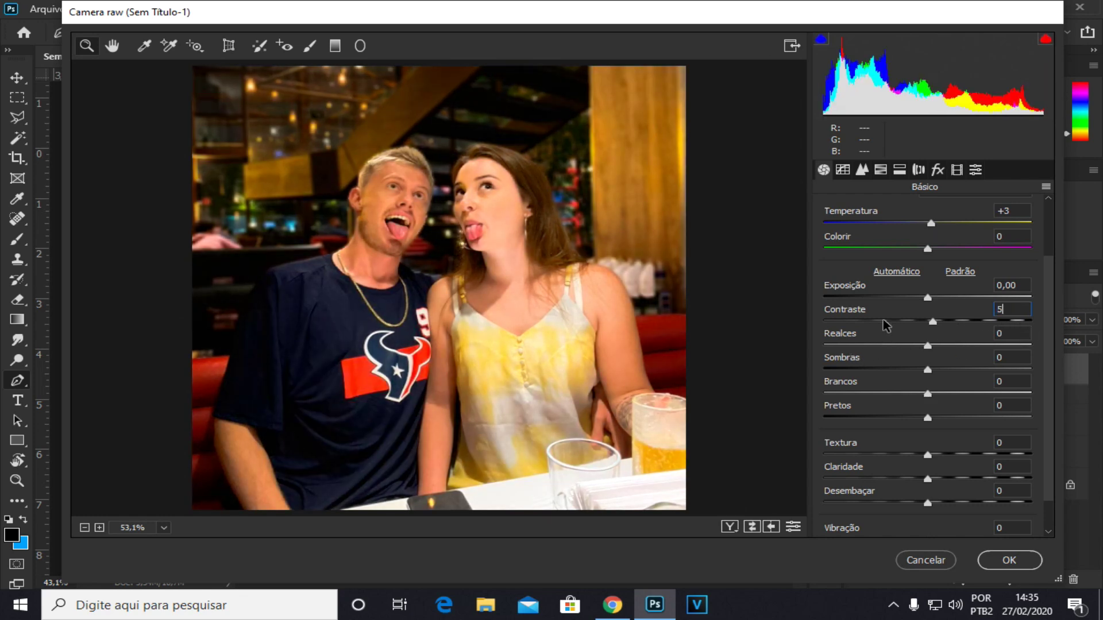
pyautogui.scroll(-1, 900, 345)
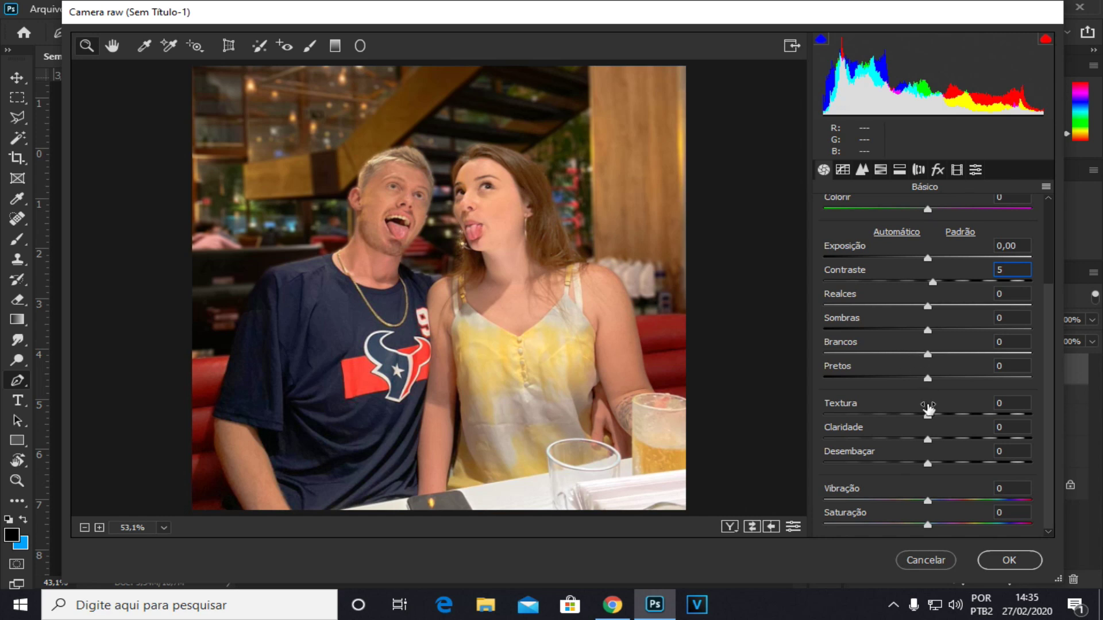
# - Set the clarity to +20 and the saturation to -5 in the basic adjustments
pyautogui.moveTo(928, 438); pyautogui.dragTo(973, 443)
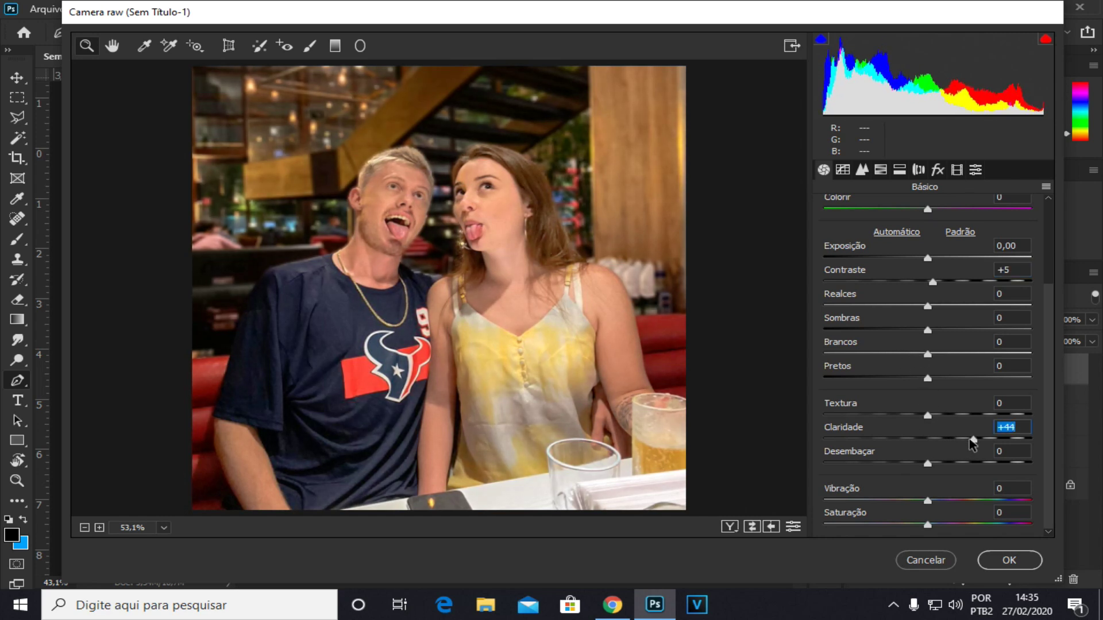
pyautogui.write('20')
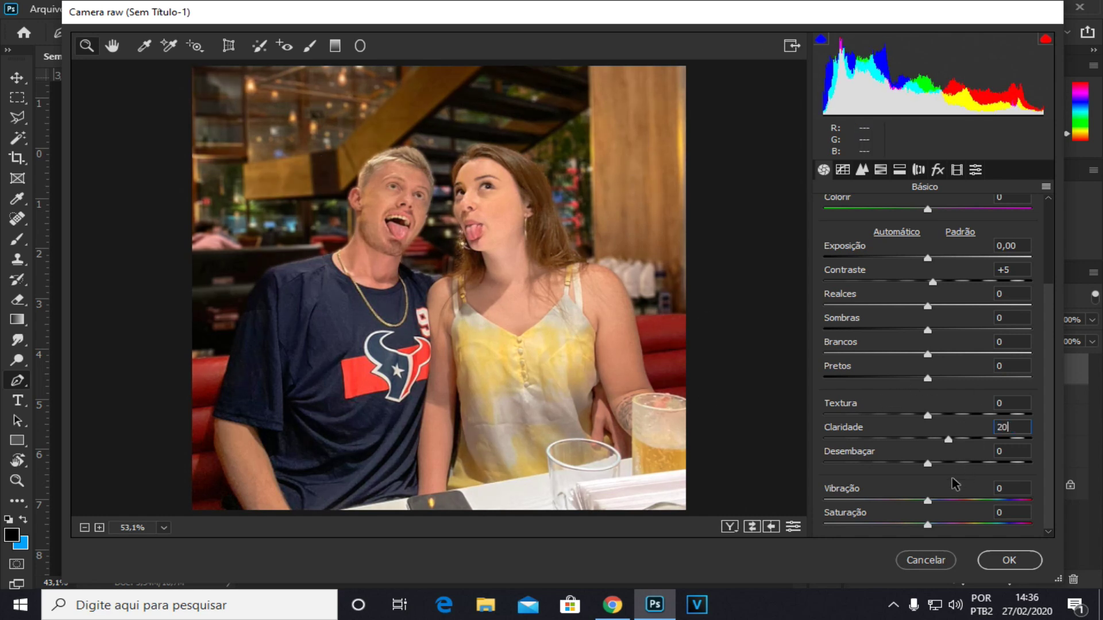
pyautogui.moveTo(927, 524); pyautogui.dragTo(900, 539)
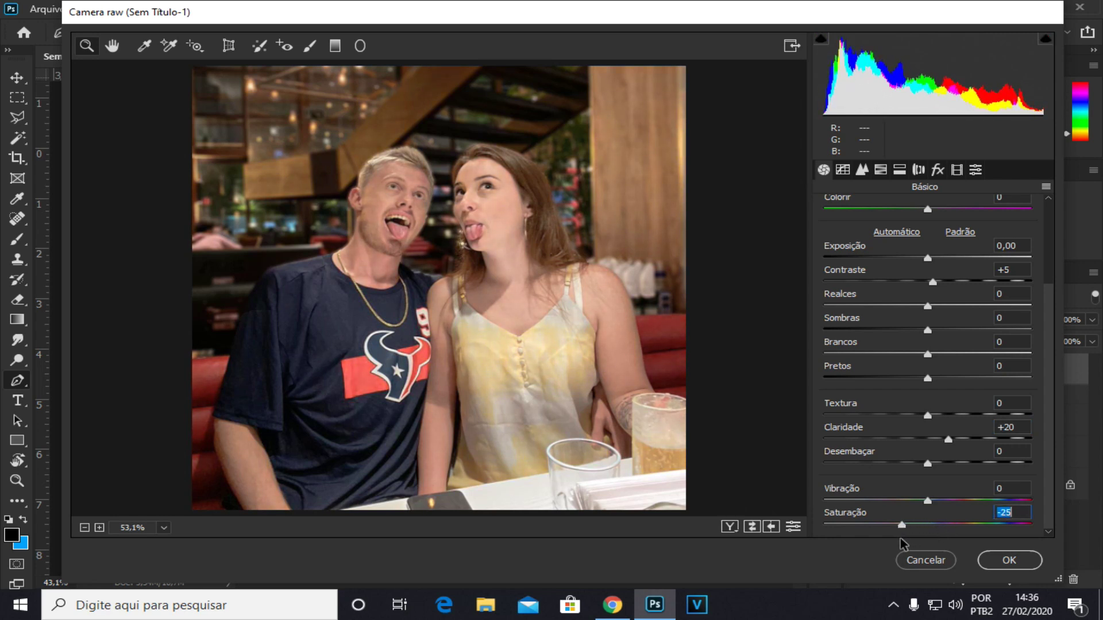
pyautogui.click(927, 524)
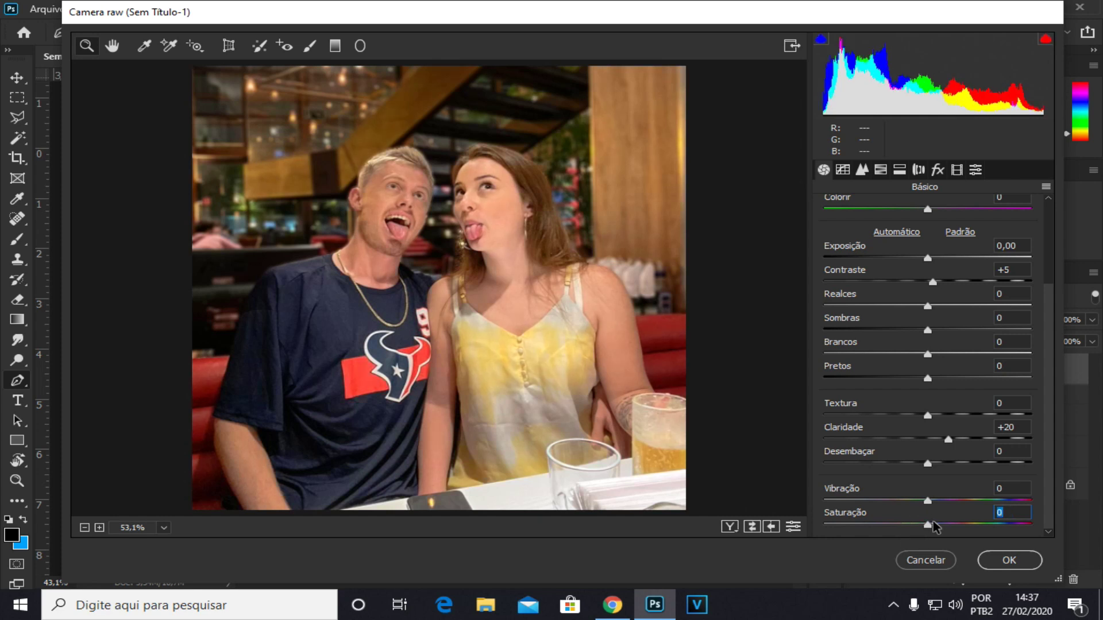
pyautogui.write('-5')
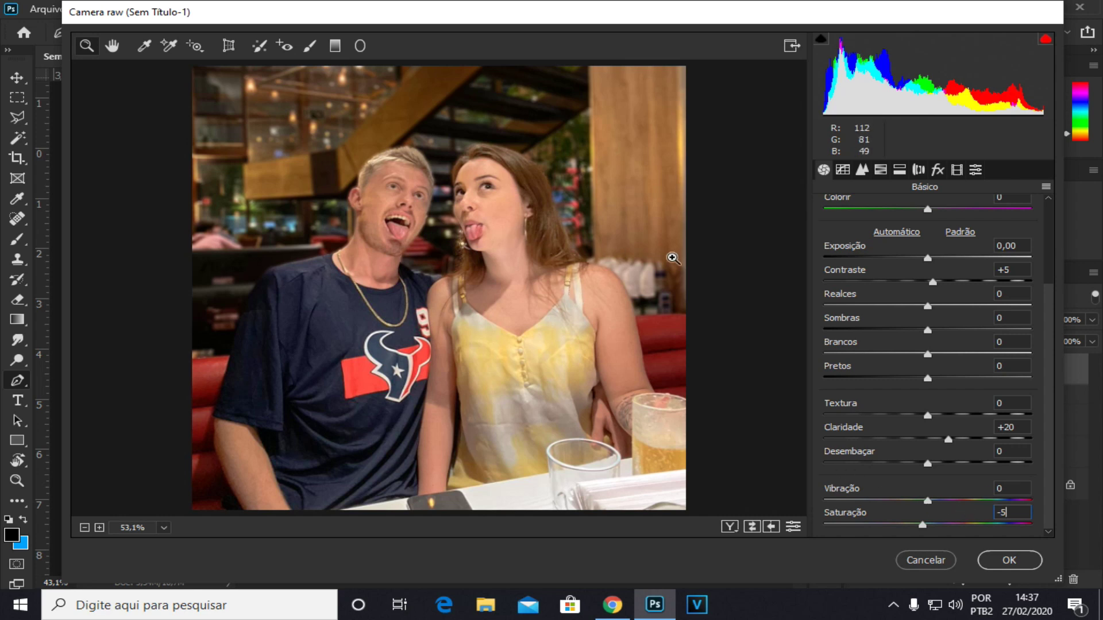
# - Set the highlights of the parametric tone curve to 5
pyautogui.scroll(3, 873, 321)
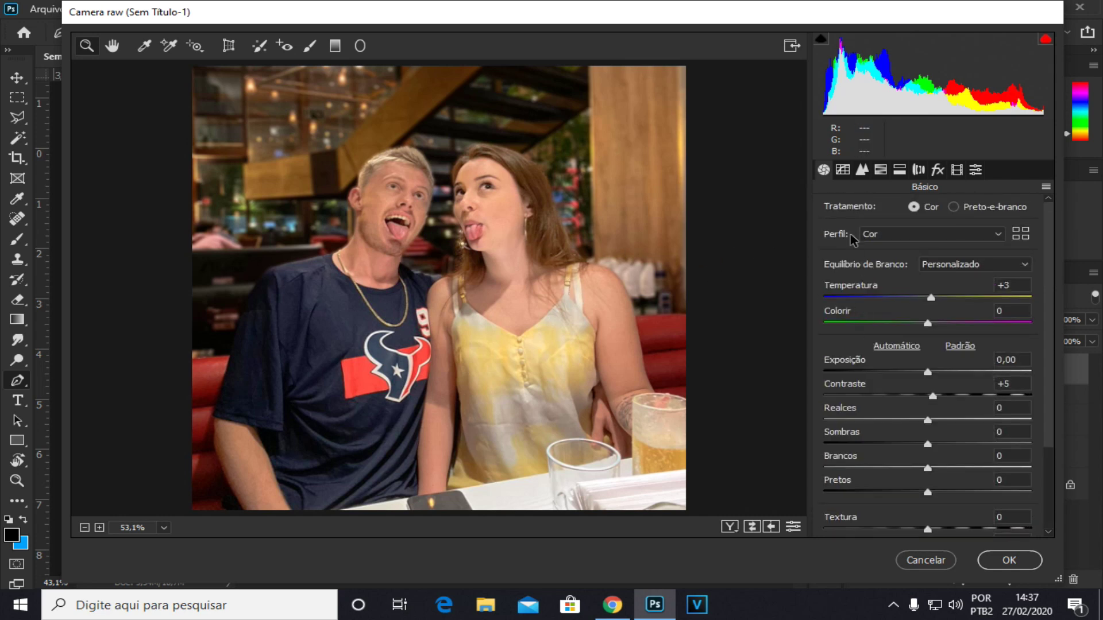
pyautogui.click(844, 173)
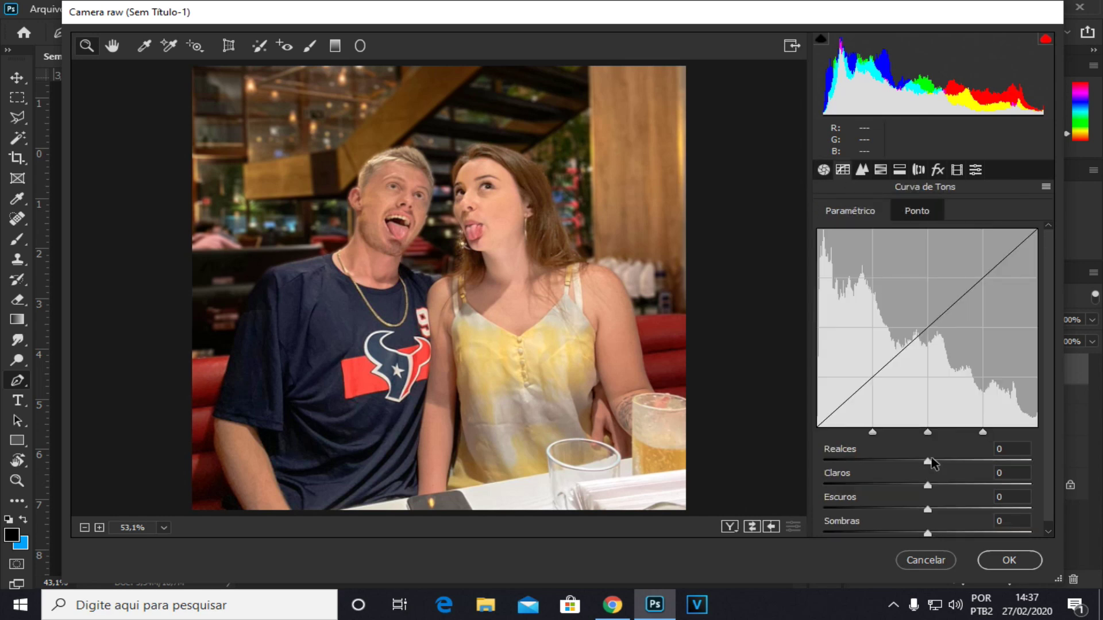
pyautogui.click(1001, 448)
pyautogui.write('5')
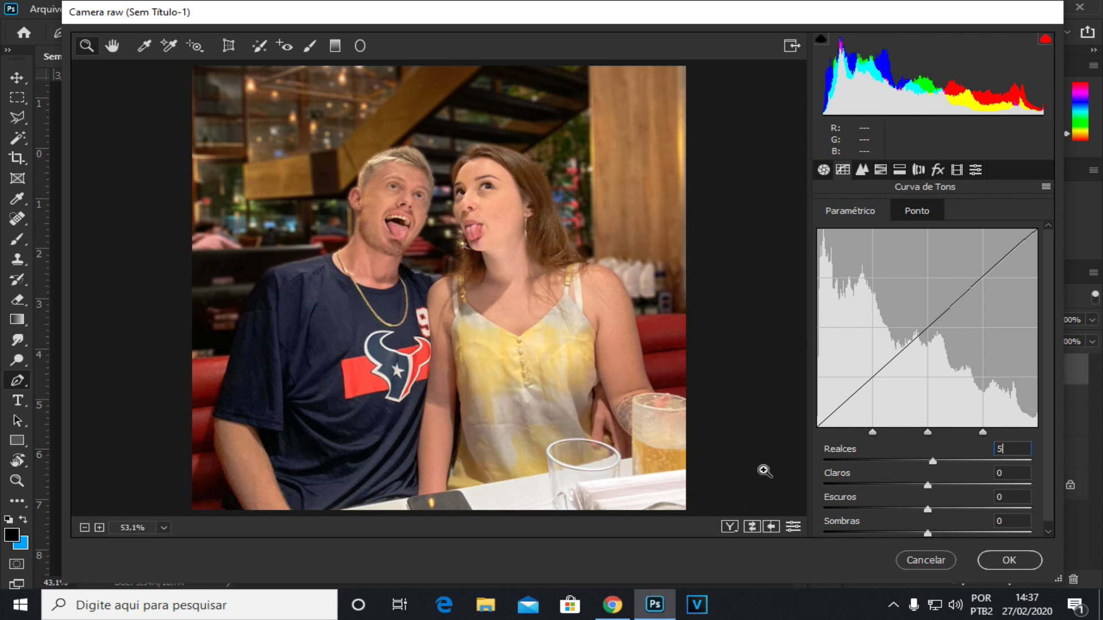
# - Set the sharpening amount to 40 and the luminance noise reduction to 20
pyautogui.click(862, 171)
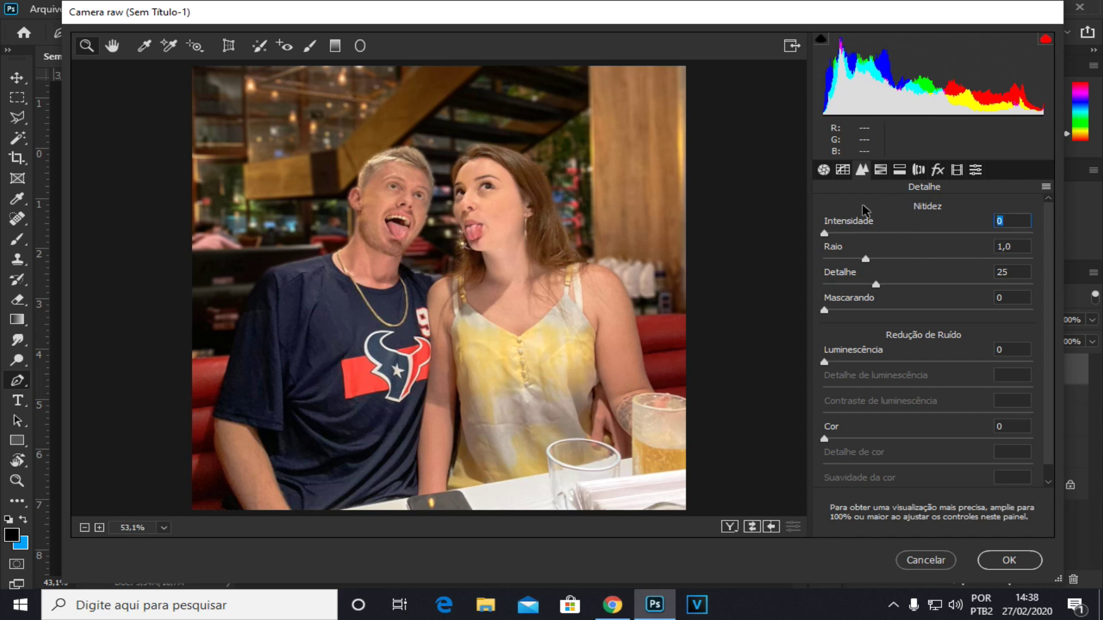
pyautogui.write('40')
pyautogui.click(1011, 349)
pyautogui.write('20')
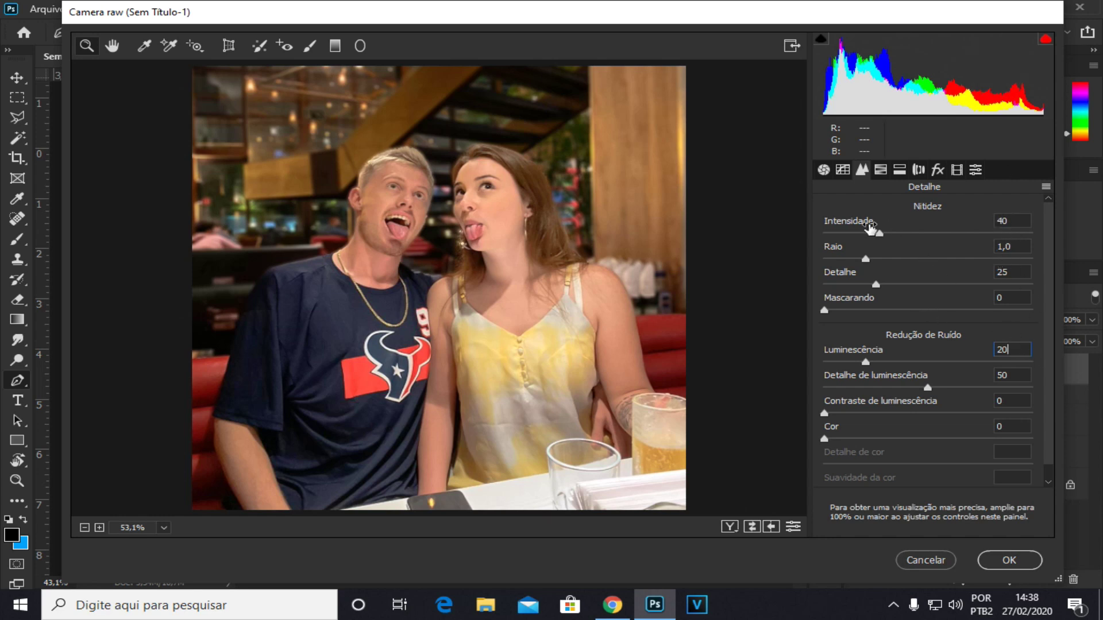
# - Set the saturation of the blues and the purples to +30 each in the HSL adjustments
pyautogui.click(881, 169)
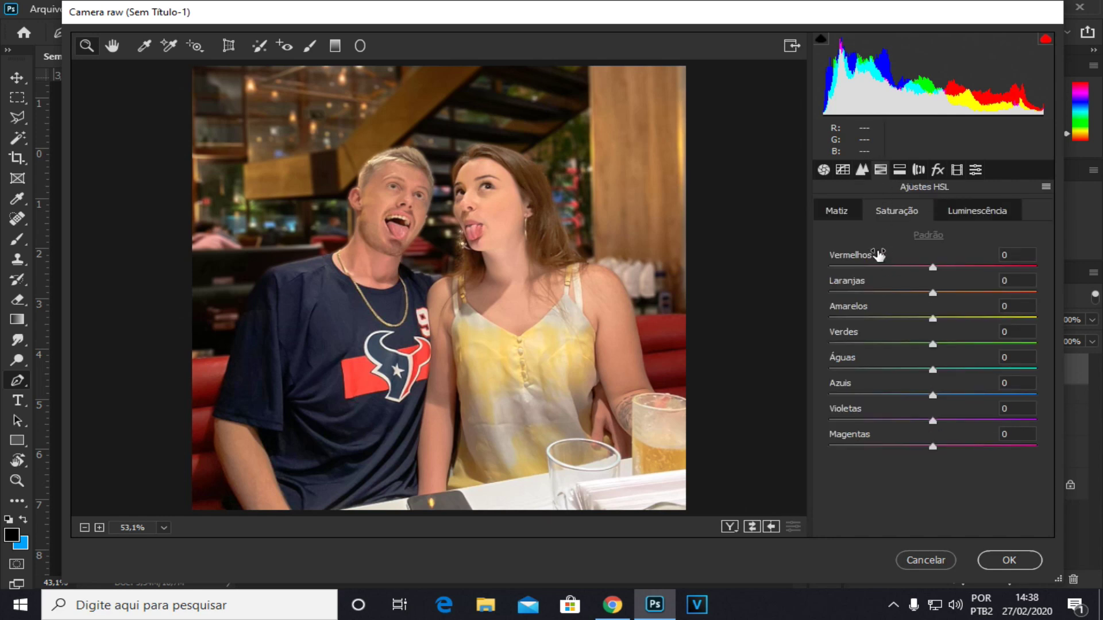
pyautogui.click(838, 213)
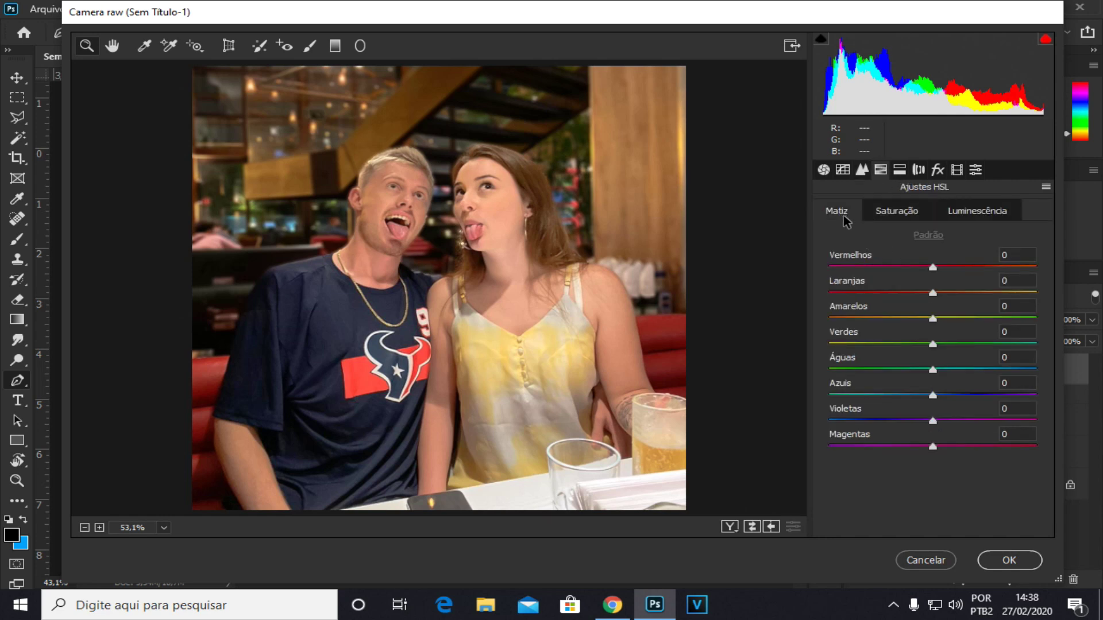
pyautogui.click(873, 214)
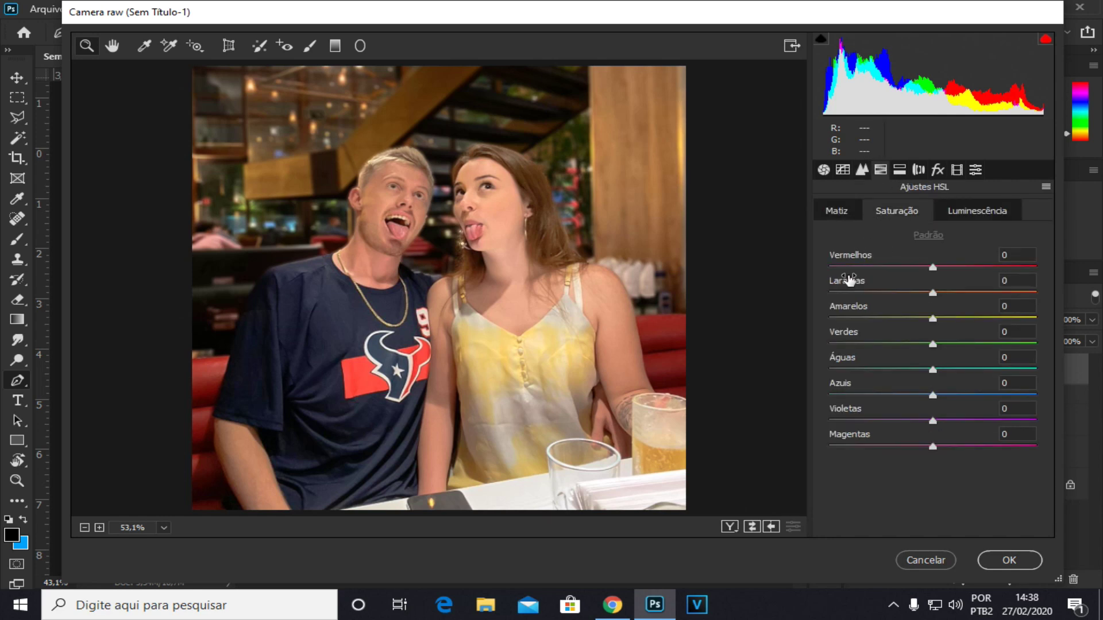
pyautogui.click(973, 212)
pyautogui.click(837, 216)
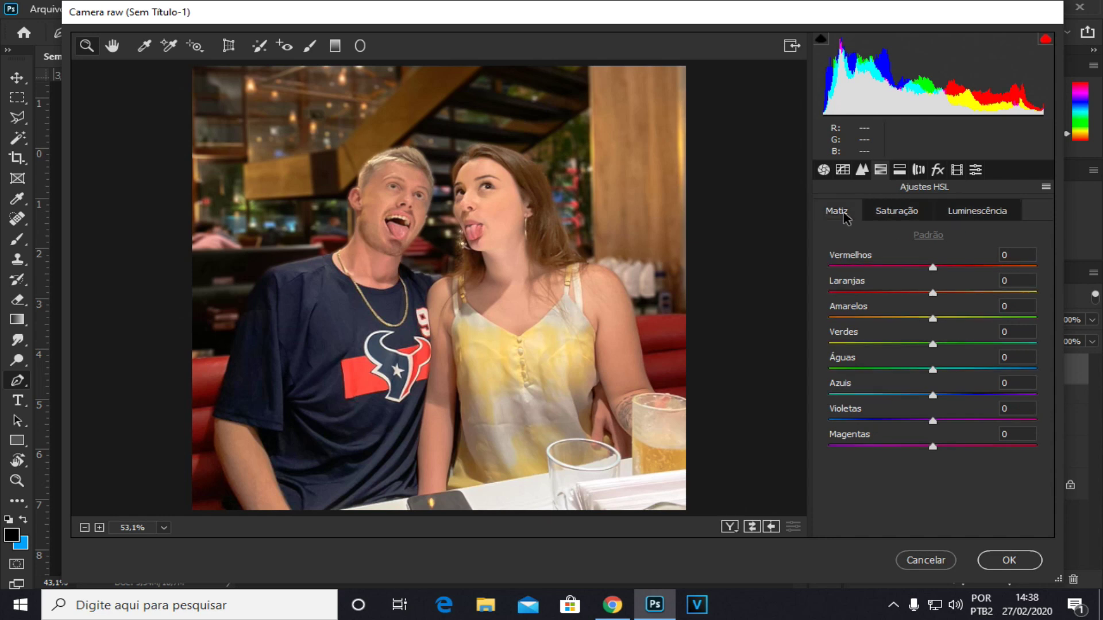
pyautogui.click(894, 215)
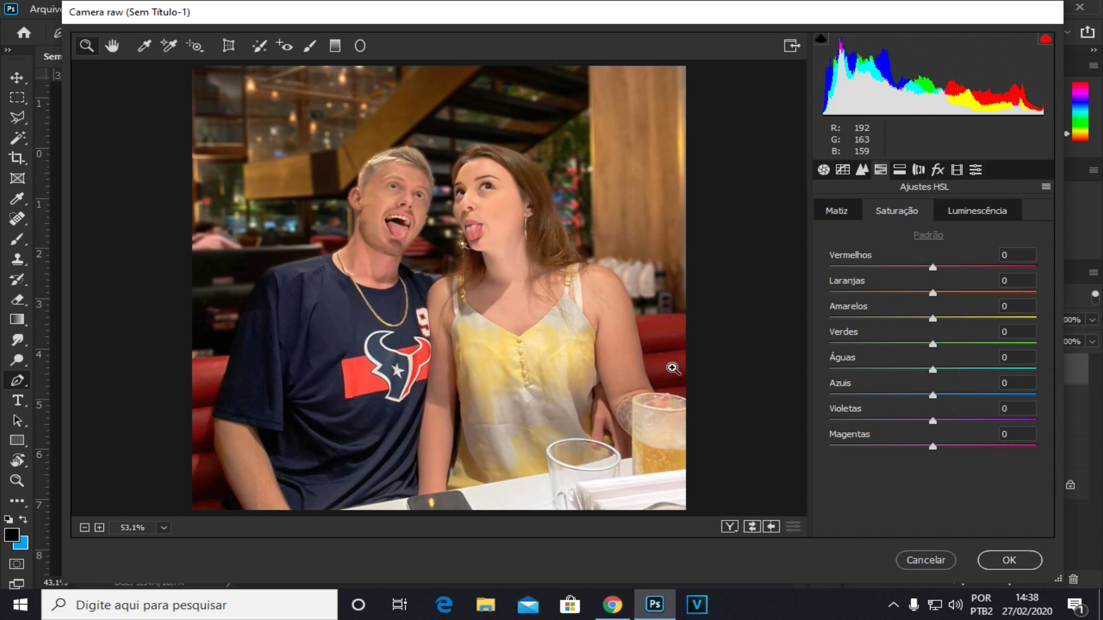
pyautogui.moveTo(931, 395); pyautogui.dragTo(979, 395)
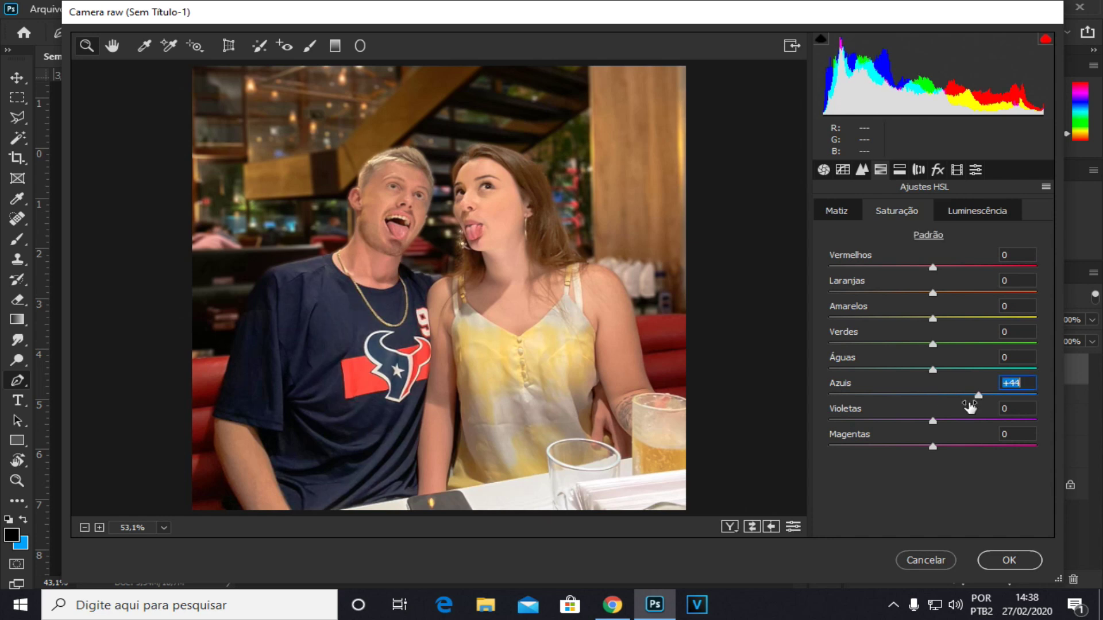
pyautogui.write('30')
pyautogui.moveTo(933, 421); pyautogui.dragTo(968, 426)
pyautogui.write('30')
# - Set the saturation of the oranges to -10 in the HSL adjustments
pyautogui.moveTo(933, 293); pyautogui.dragTo(915, 295)
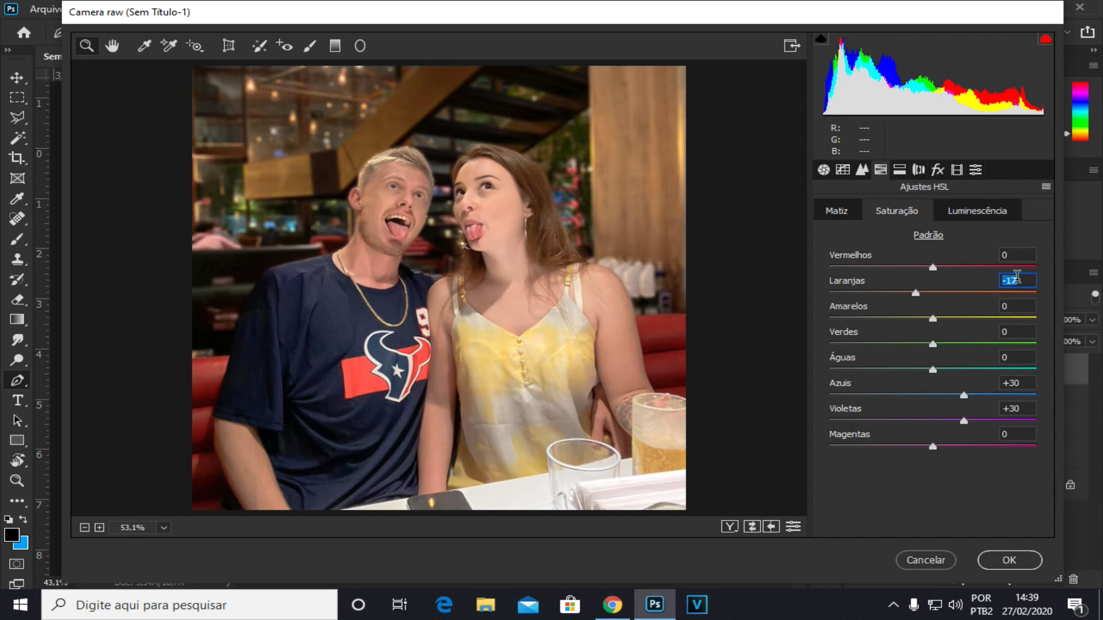
pyautogui.write('-')
pyautogui.write('5')
pyautogui.write('10')
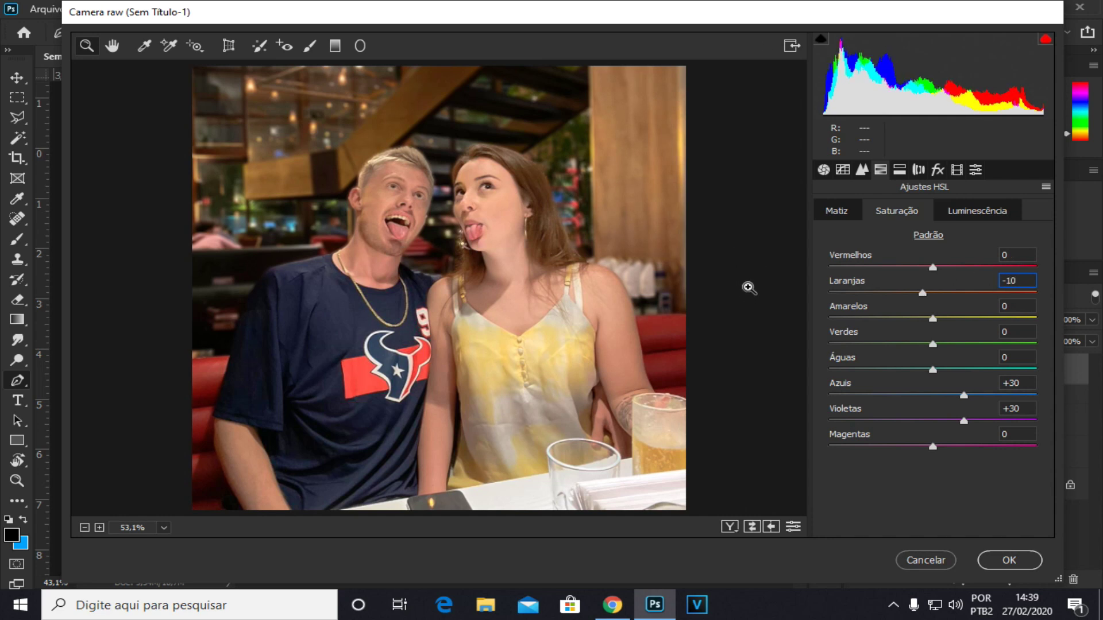
# - Set the hue of the yellows to -5 in the HSL adjustments
pyautogui.click(844, 214)
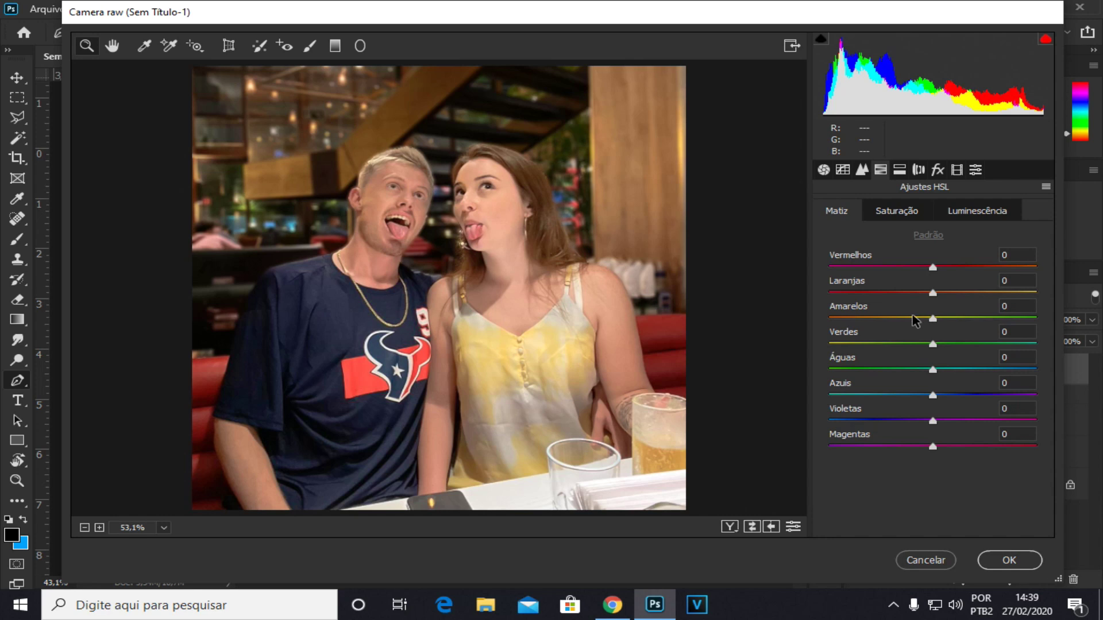
pyautogui.moveTo(930, 315); pyautogui.dragTo(921, 324)
pyautogui.press('BackSpace')
pyautogui.press('BackSpace')
pyautogui.write('5')
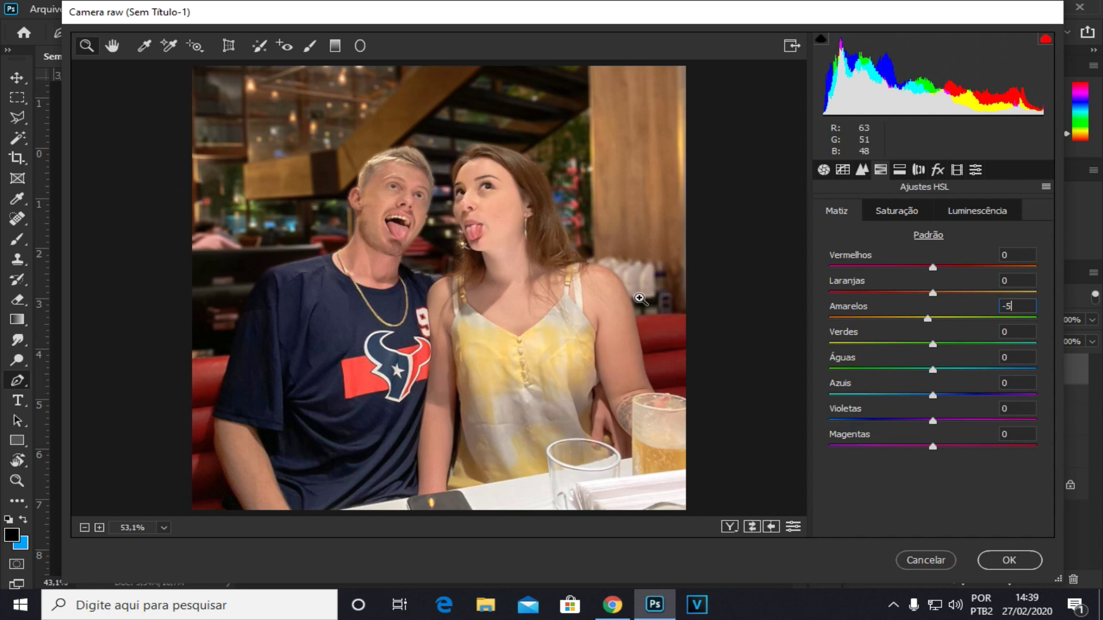
# - Try shifting the hue of the aquas to +100 and the hue of the blues slightly upward, and reset the blues
pyautogui.moveTo(890, 360); pyautogui.dragTo(1102, 411)
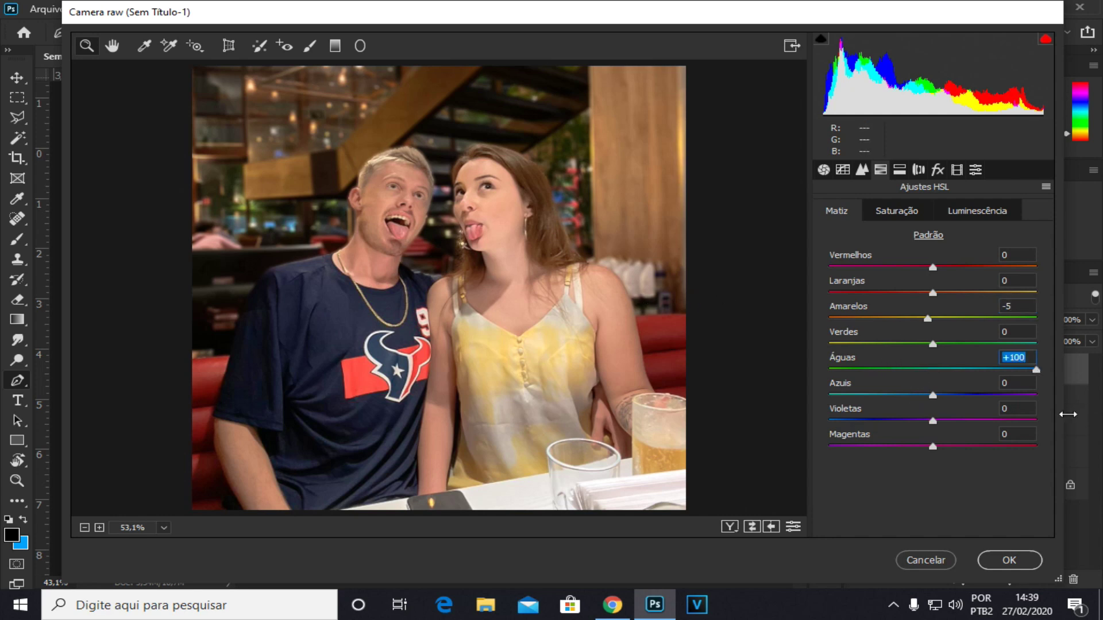
pyautogui.moveTo(933, 396); pyautogui.dragTo(949, 419)
pyautogui.doubleClick(946, 392)
# - Set the luminance of the yellows to -5 in the HSL adjustments
pyautogui.click(892, 213)
pyautogui.click(951, 211)
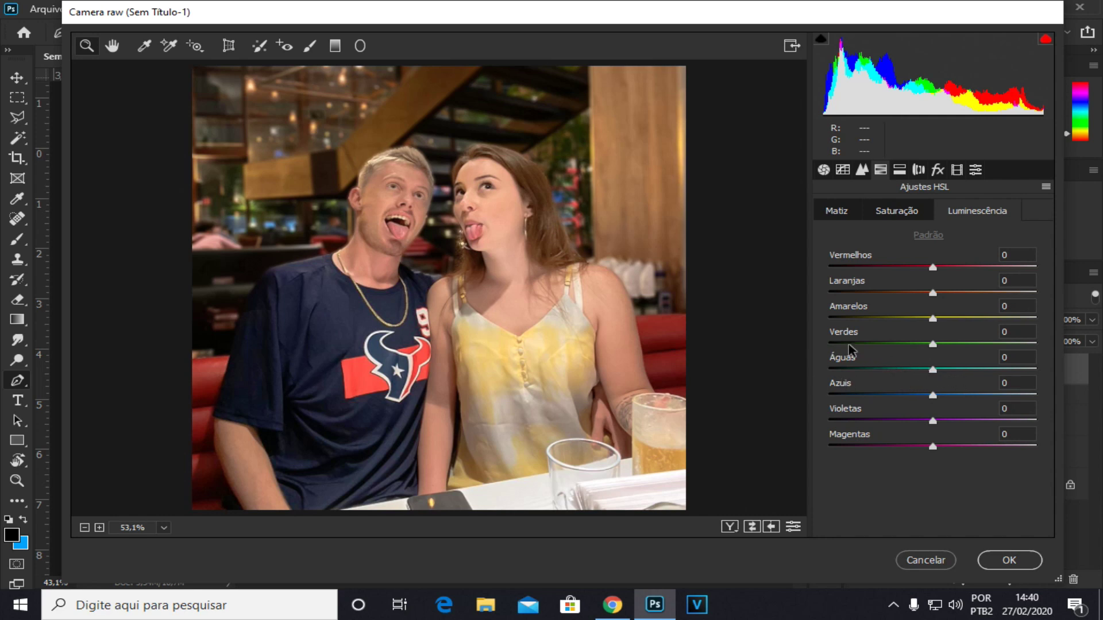
pyautogui.moveTo(935, 319); pyautogui.dragTo(1009, 322)
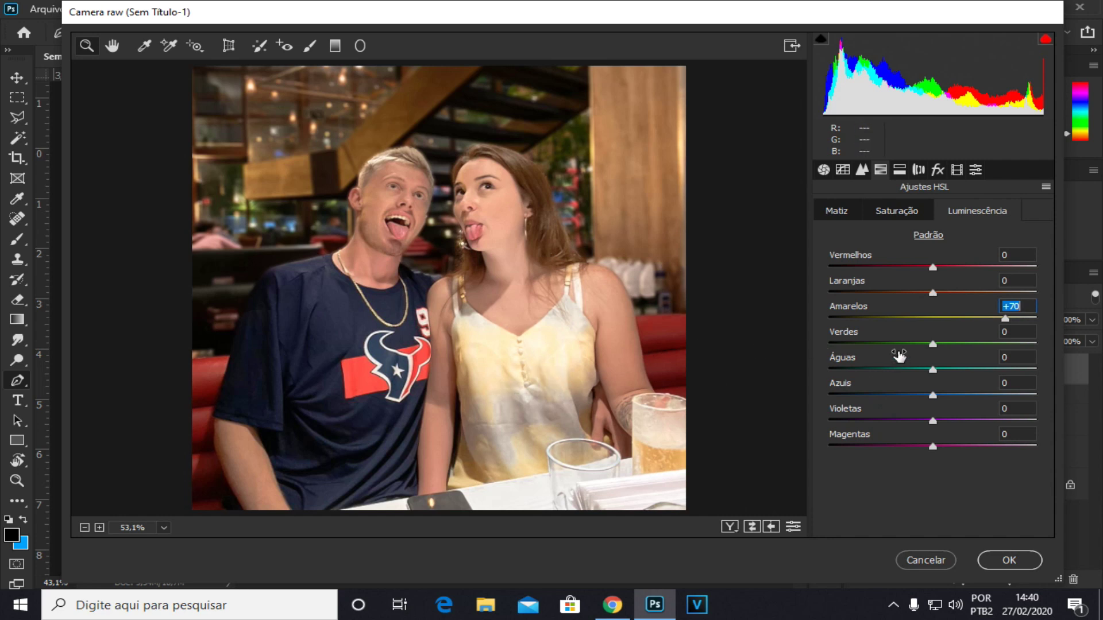
pyautogui.moveTo(1002, 322); pyautogui.dragTo(917, 322)
pyautogui.write('-1')
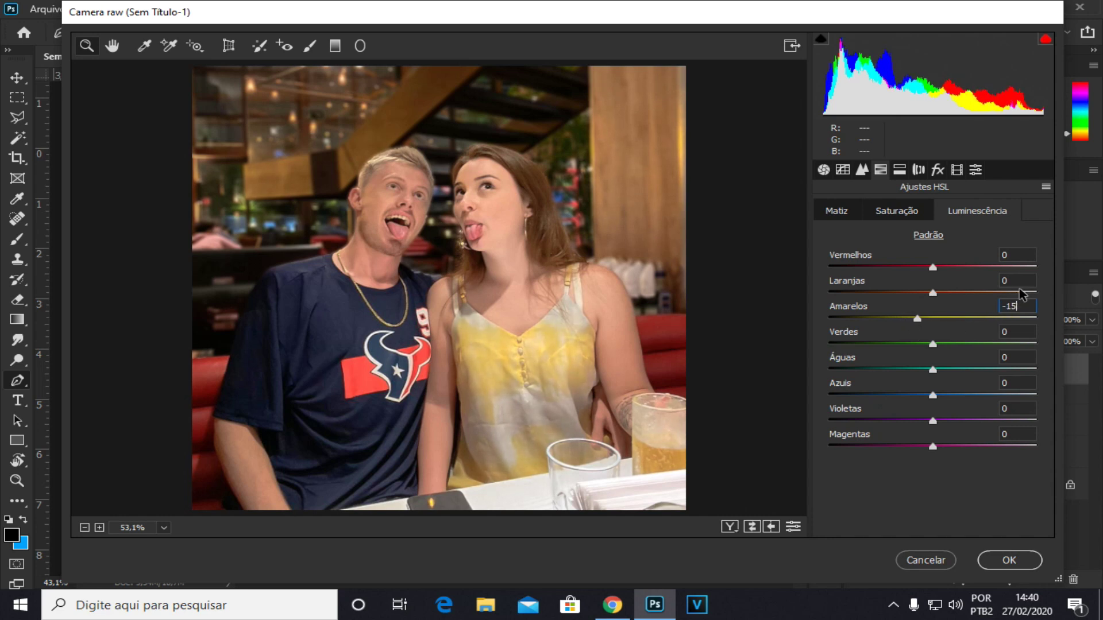
pyautogui.write('5')
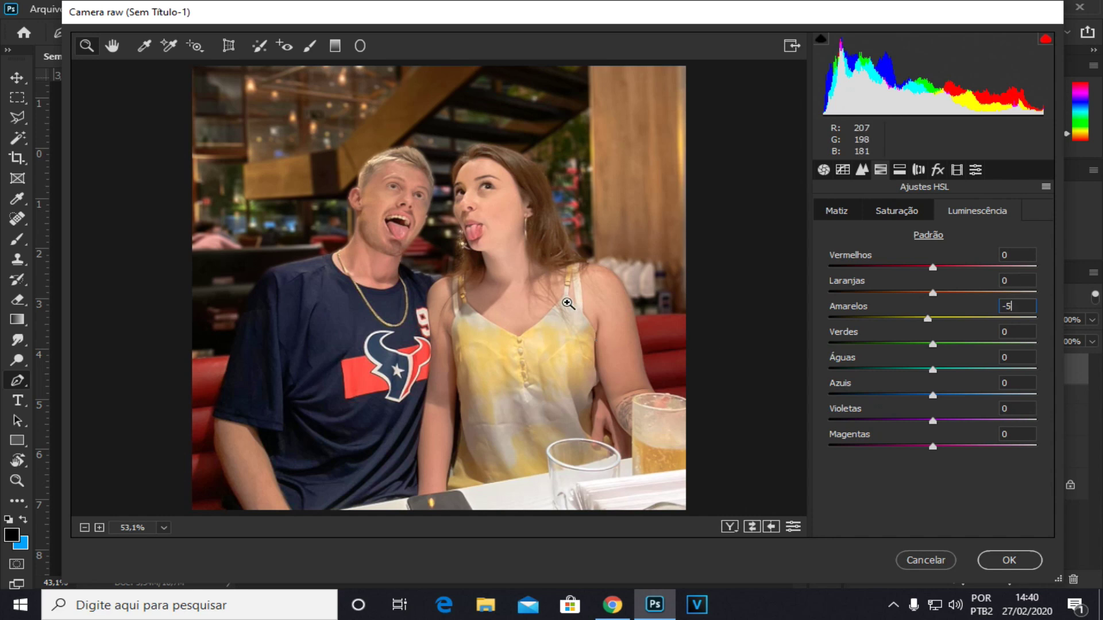
# - Darken the photo's edges by setting the lens correction vignette amount to -80
pyautogui.click(899, 171)
pyautogui.click(919, 170)
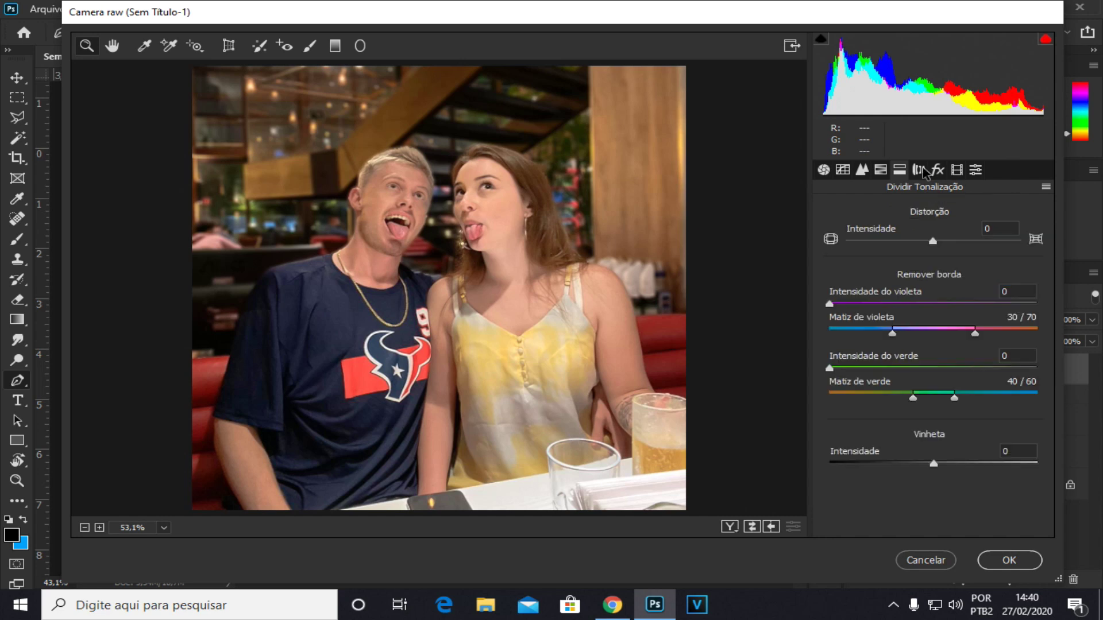
pyautogui.moveTo(933, 466); pyautogui.dragTo(858, 469)
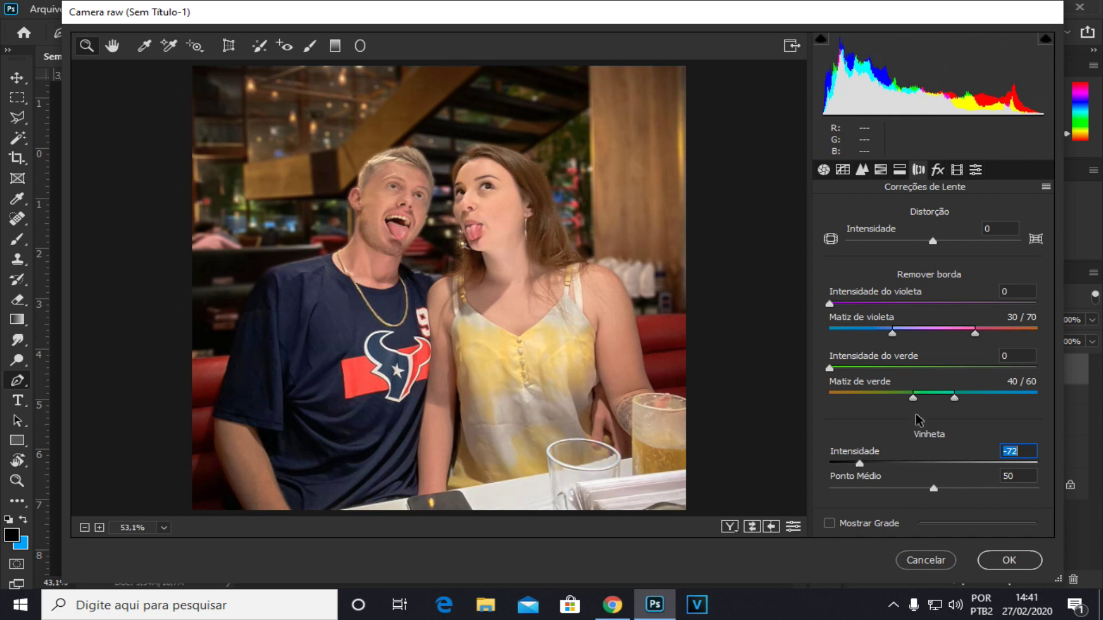
pyautogui.click(1021, 451)
pyautogui.press('BackSpace')
pyautogui.press('BackSpace')
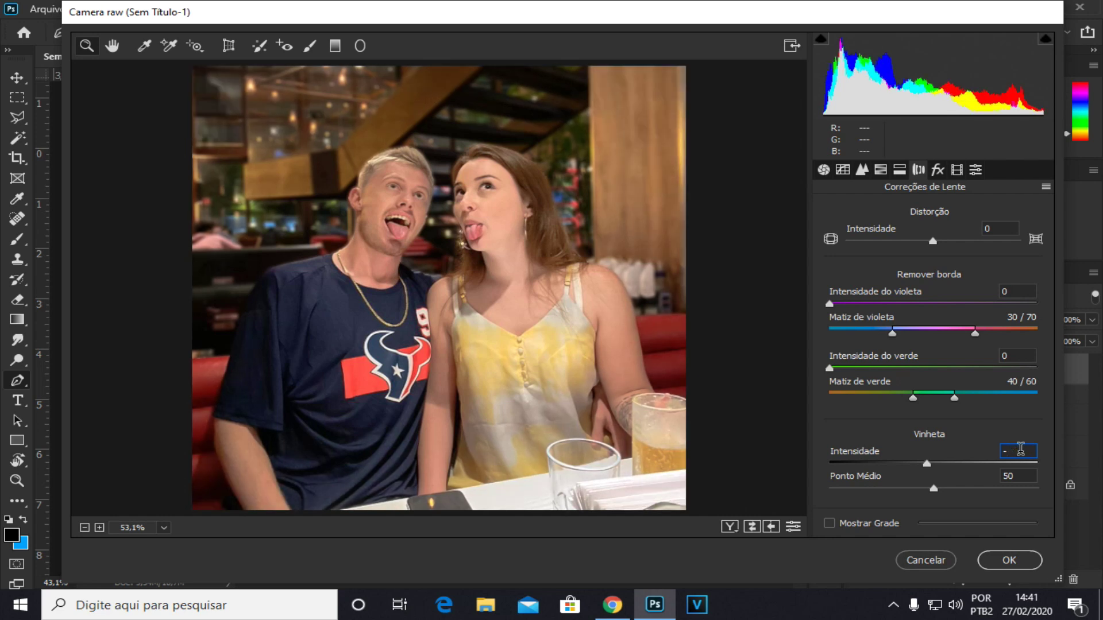
pyautogui.write('80')
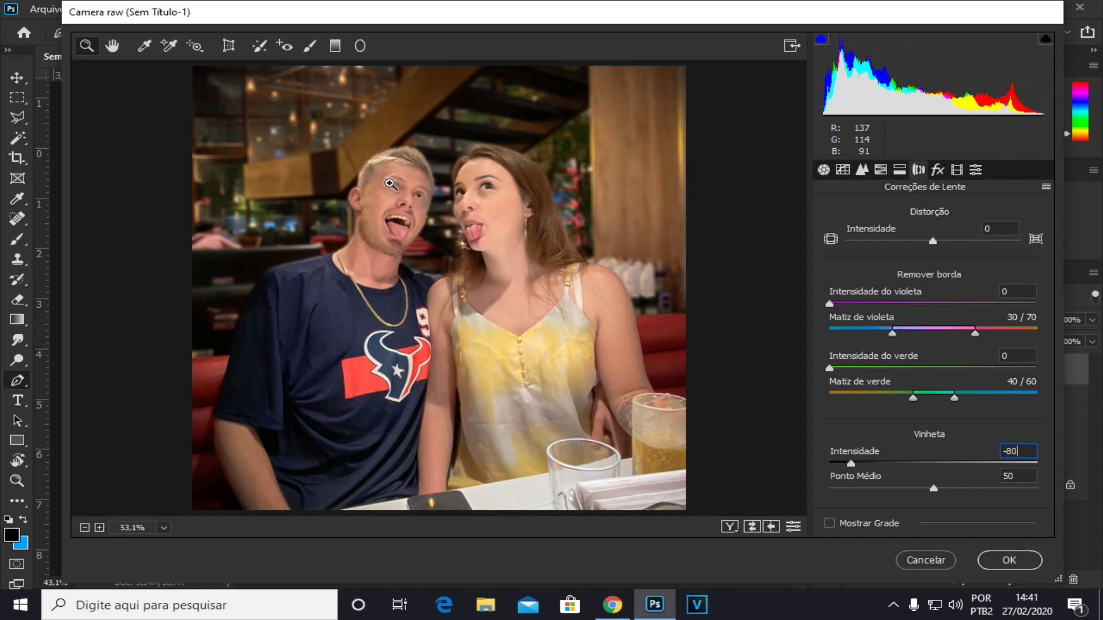
# - Apply the Camera Raw adjustments to the merged layer and compare the photo with that layer hidden and shown
pyautogui.click(937, 170)
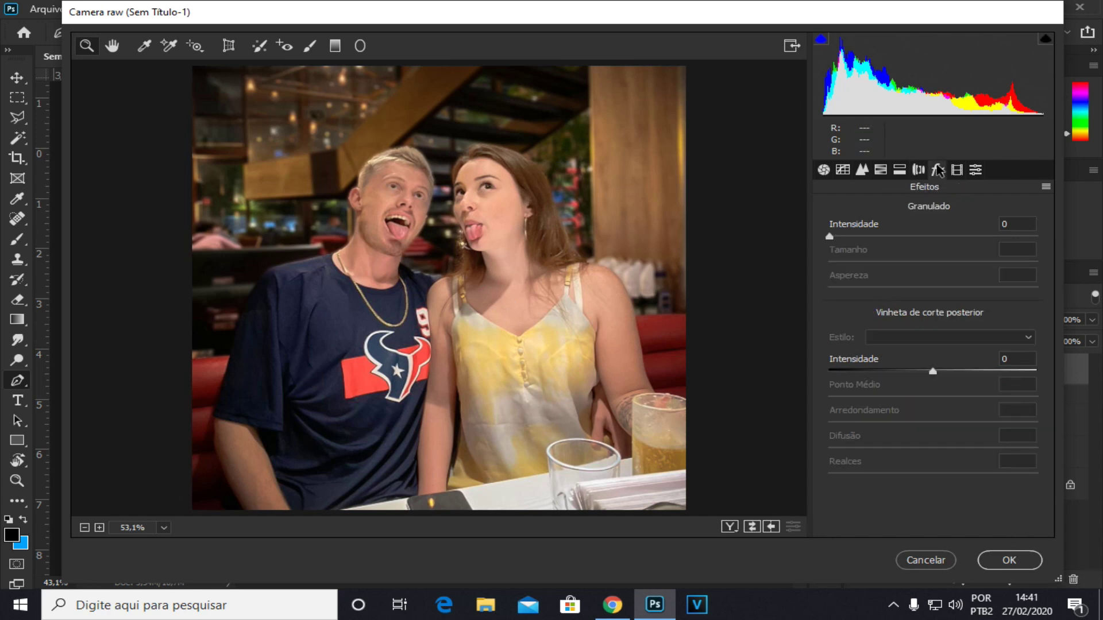
pyautogui.click(951, 171)
pyautogui.click(975, 169)
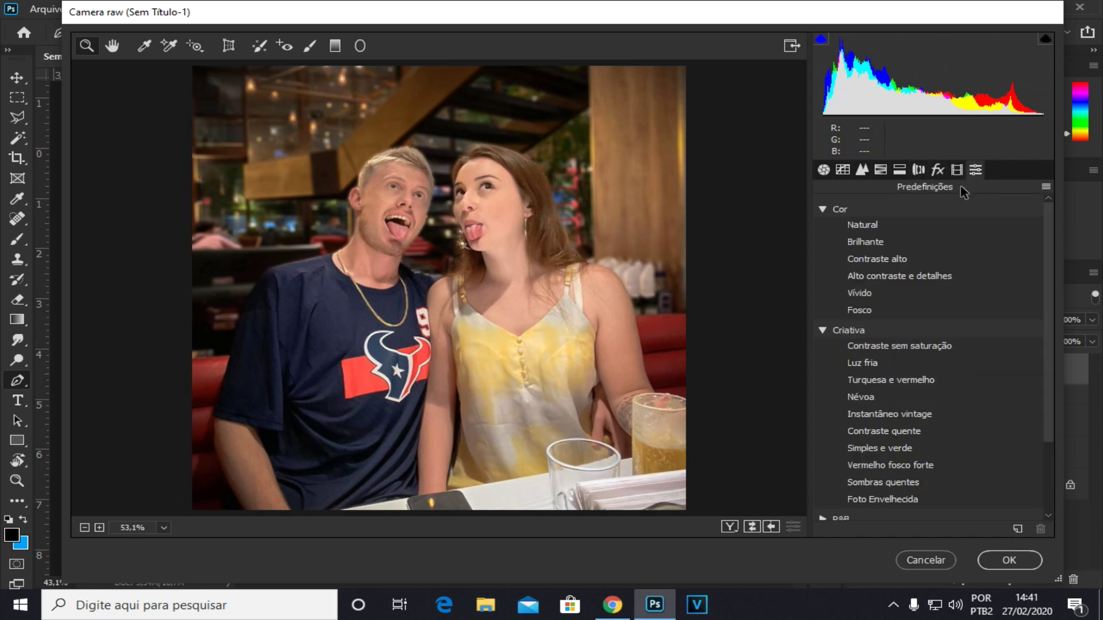
pyautogui.click(1006, 560)
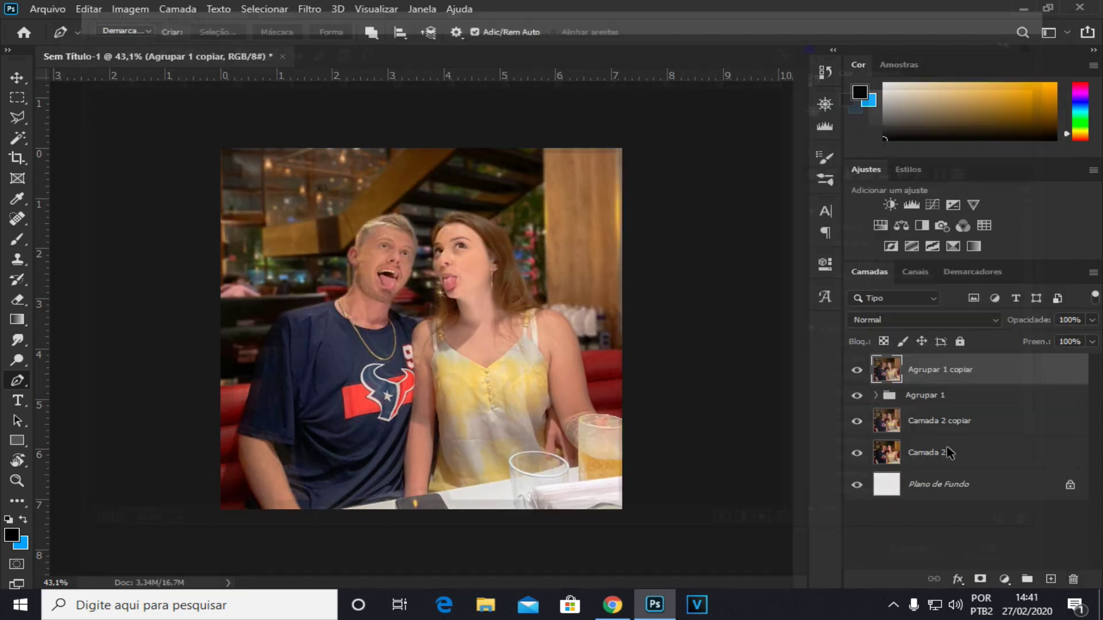
pyautogui.click(858, 369)
pyautogui.click(856, 369)
pyautogui.click(856, 369)
pyautogui.click(856, 369)
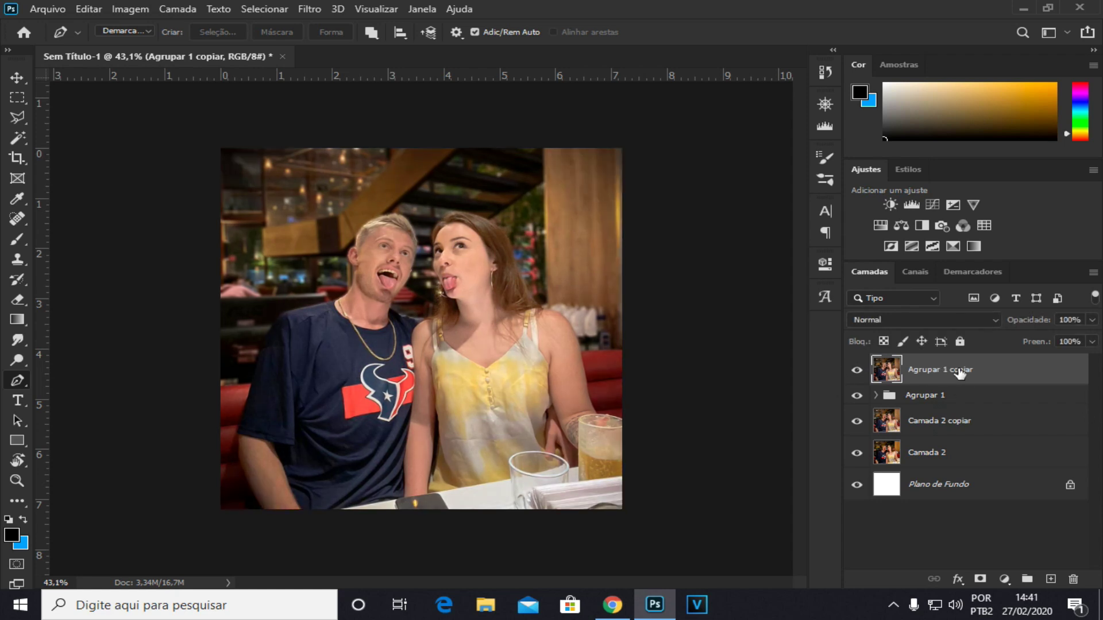
# - Duplicate the layer Agrupar 1 copiar and open the duplicate in the Camera Raw filter
pyautogui.hotkey('ctrl', 'j')
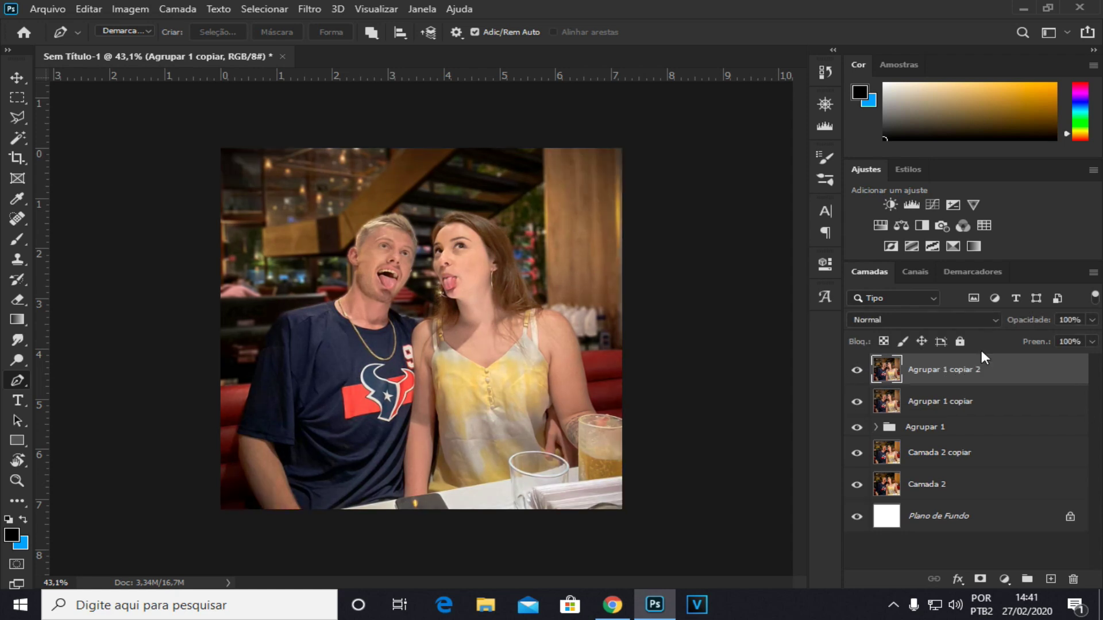
pyautogui.click(314, 9)
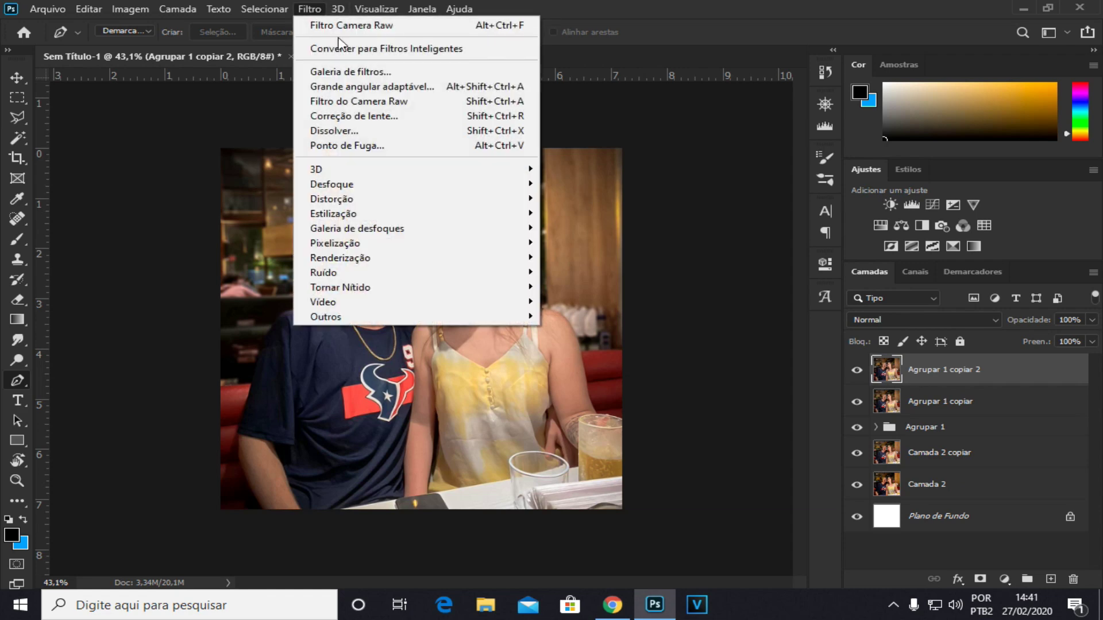
pyautogui.click(374, 98)
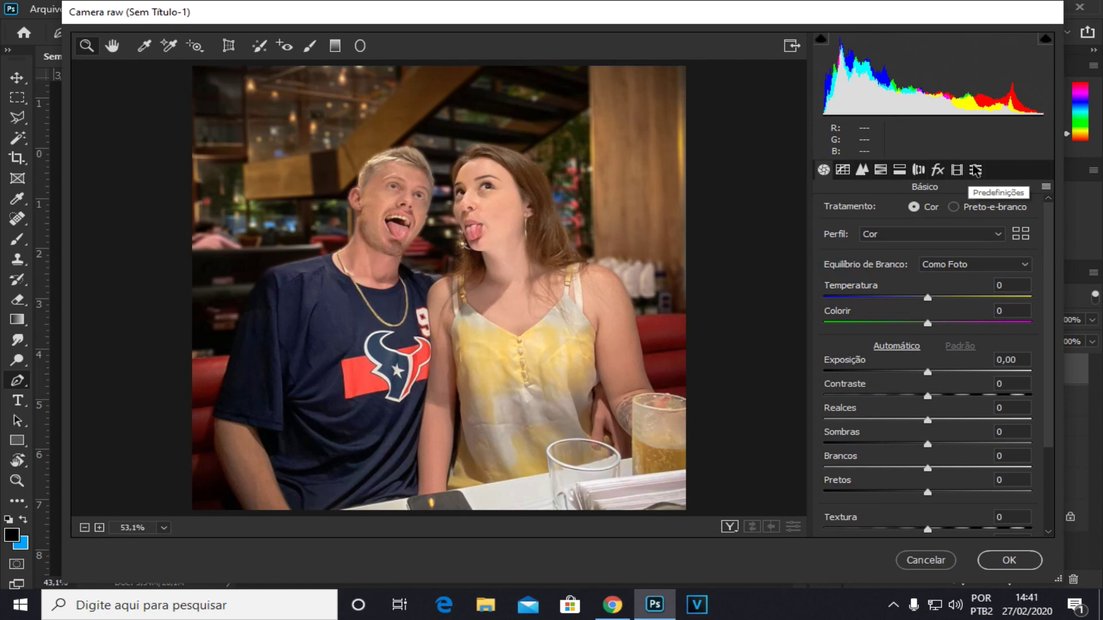
# - Choose the creative preset Contraste quente for the duplicated layer and apply the Camera Raw filter
pyautogui.click(975, 170)
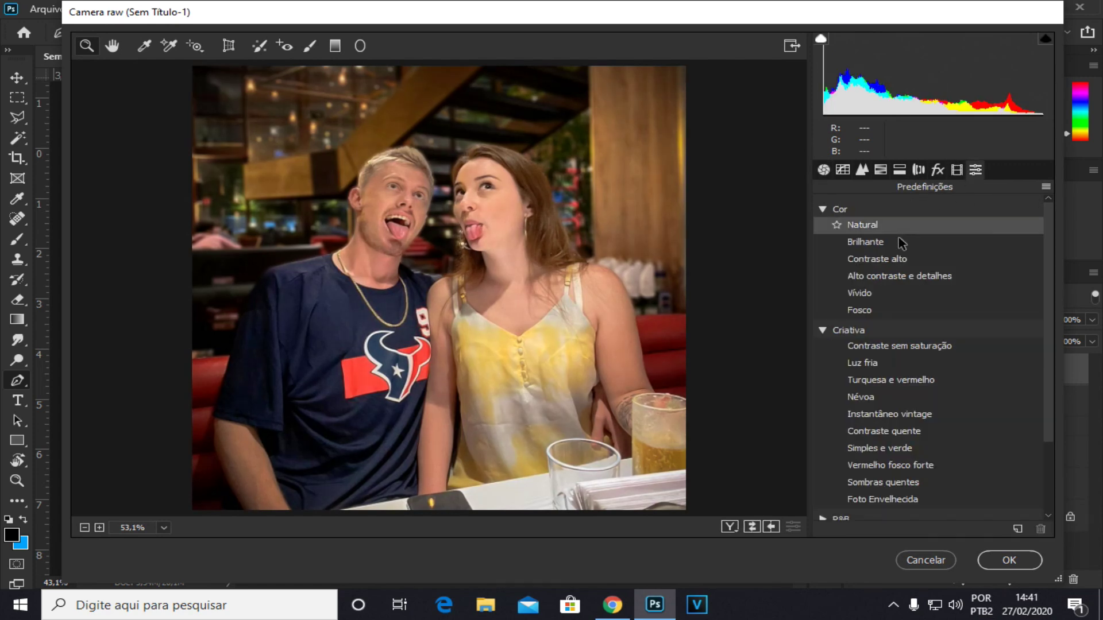
pyautogui.click(823, 210)
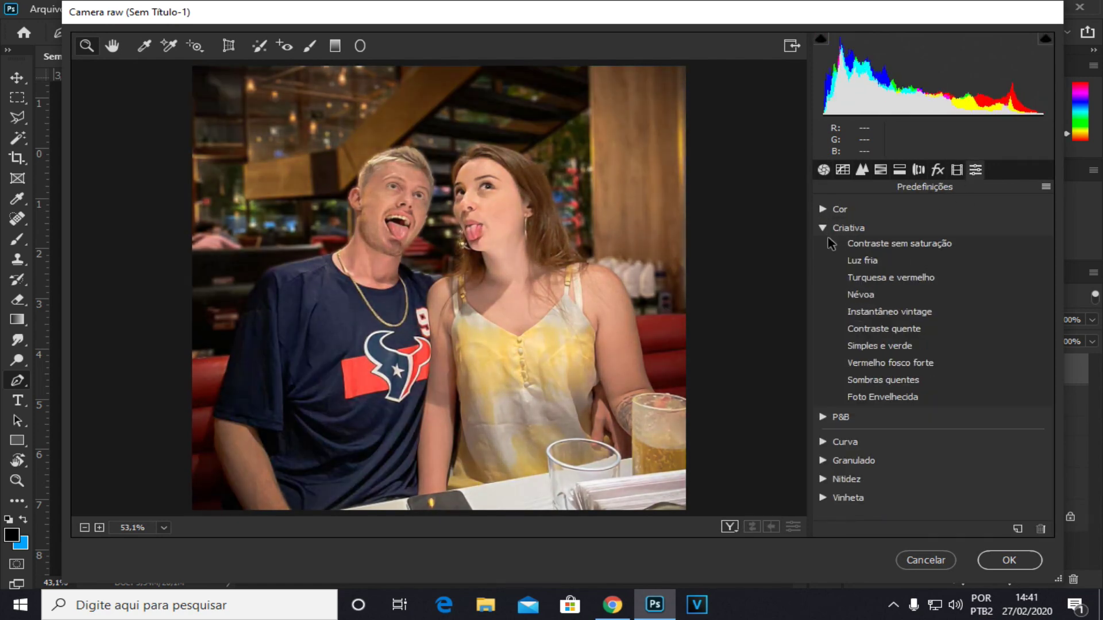
pyautogui.click(823, 228)
pyautogui.click(822, 210)
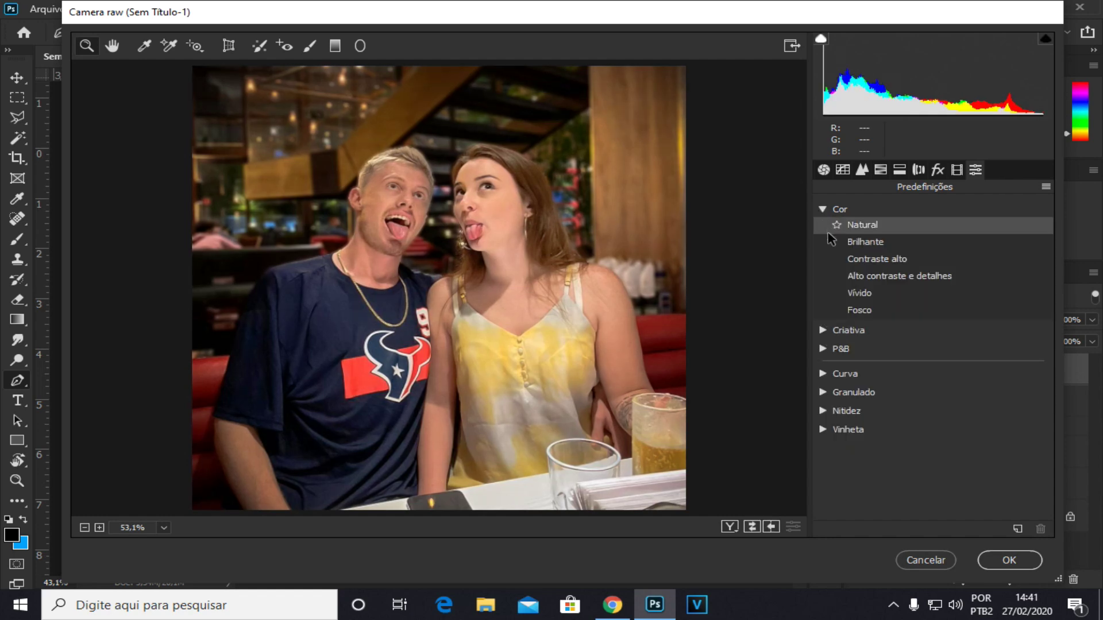
pyautogui.click(822, 331)
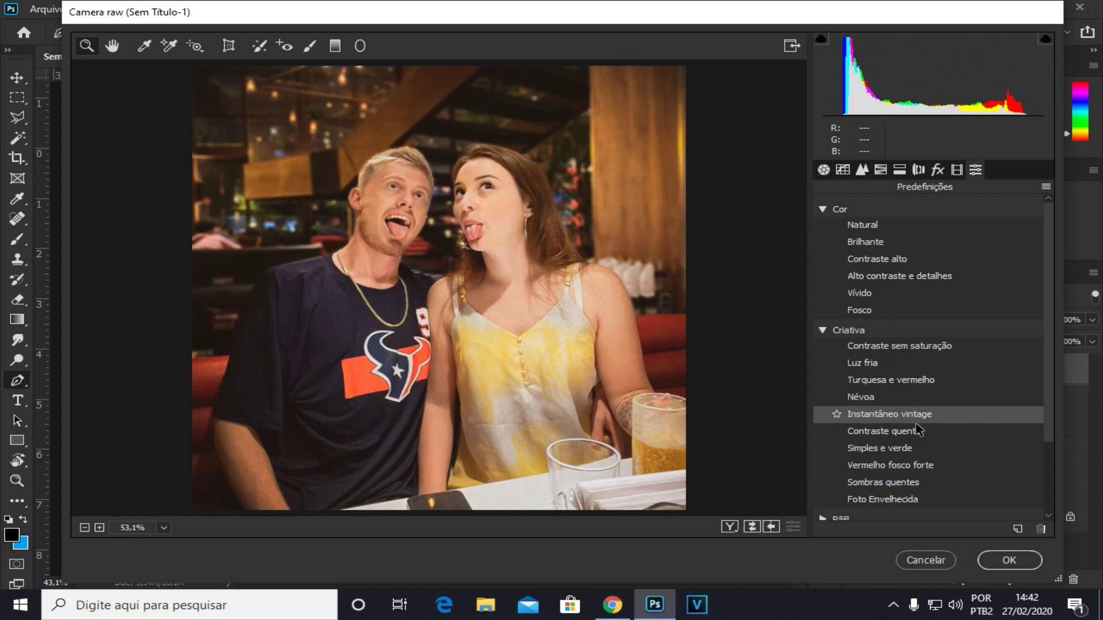
pyautogui.click(916, 432)
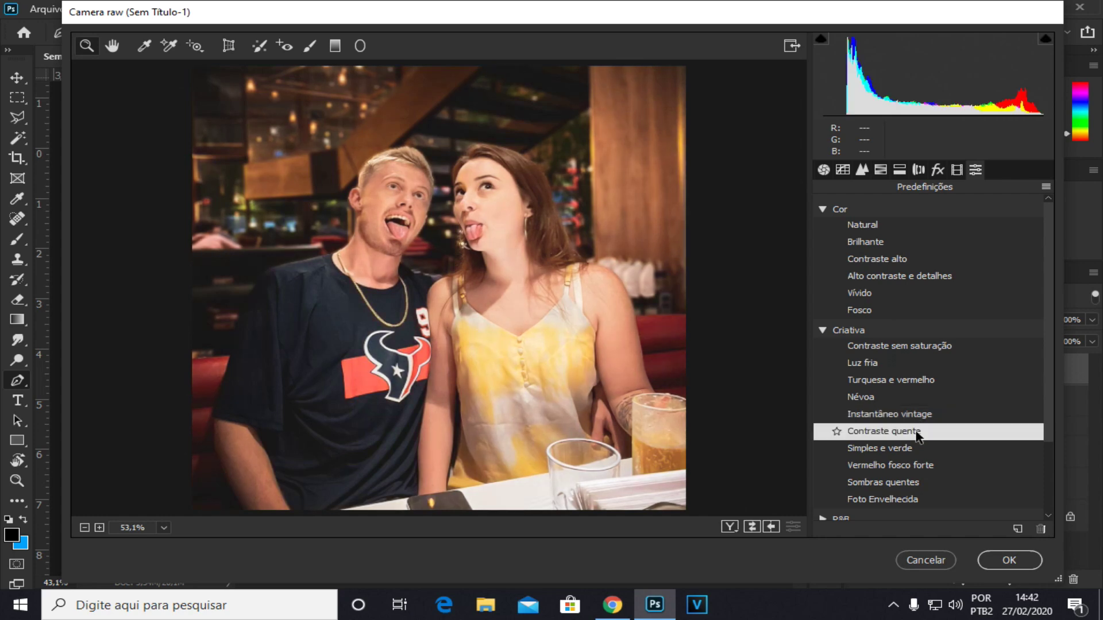
pyautogui.click(1017, 562)
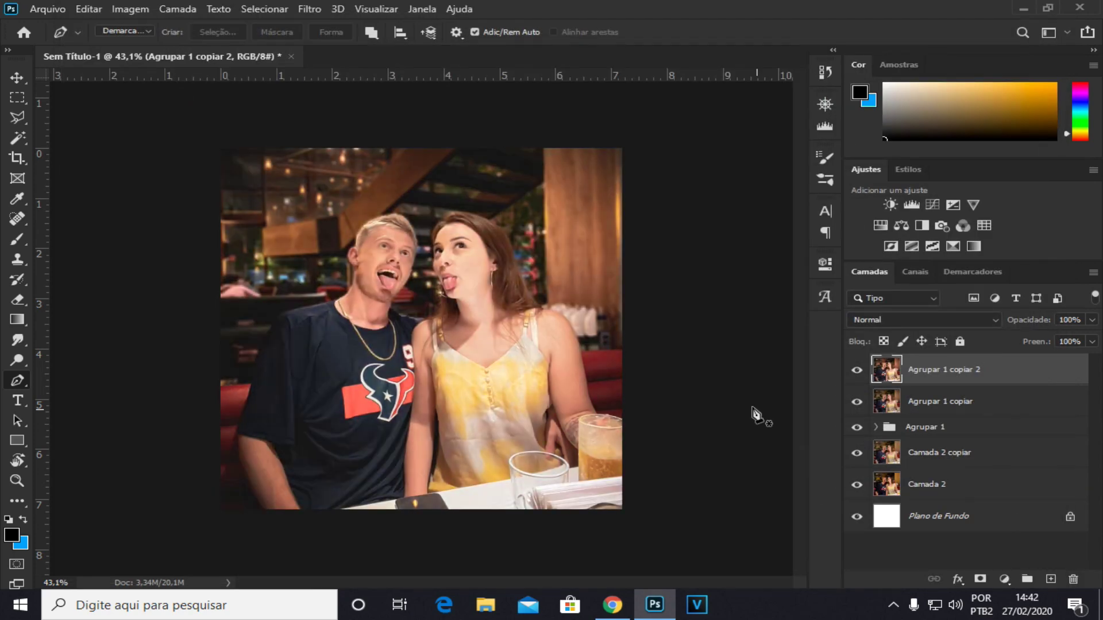
# - Compare the photo with Agrupar 1 copiar 2 hidden and shown, and select the layer Agrupar 1 copiar
pyautogui.click(857, 370)
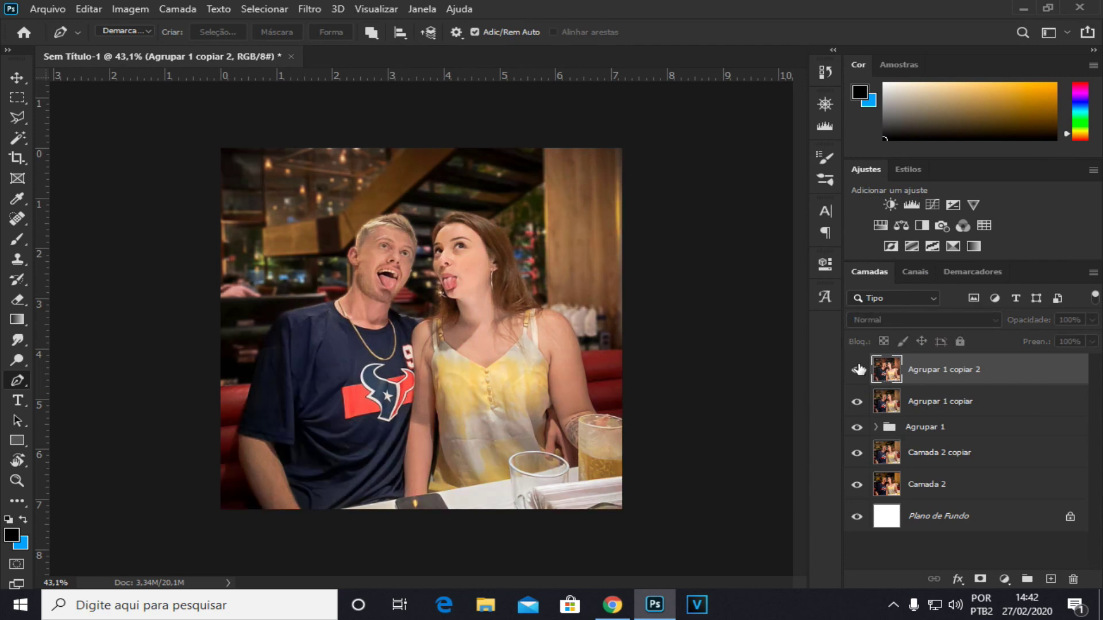
pyautogui.click(857, 370)
pyautogui.click(857, 369)
pyautogui.click(857, 369)
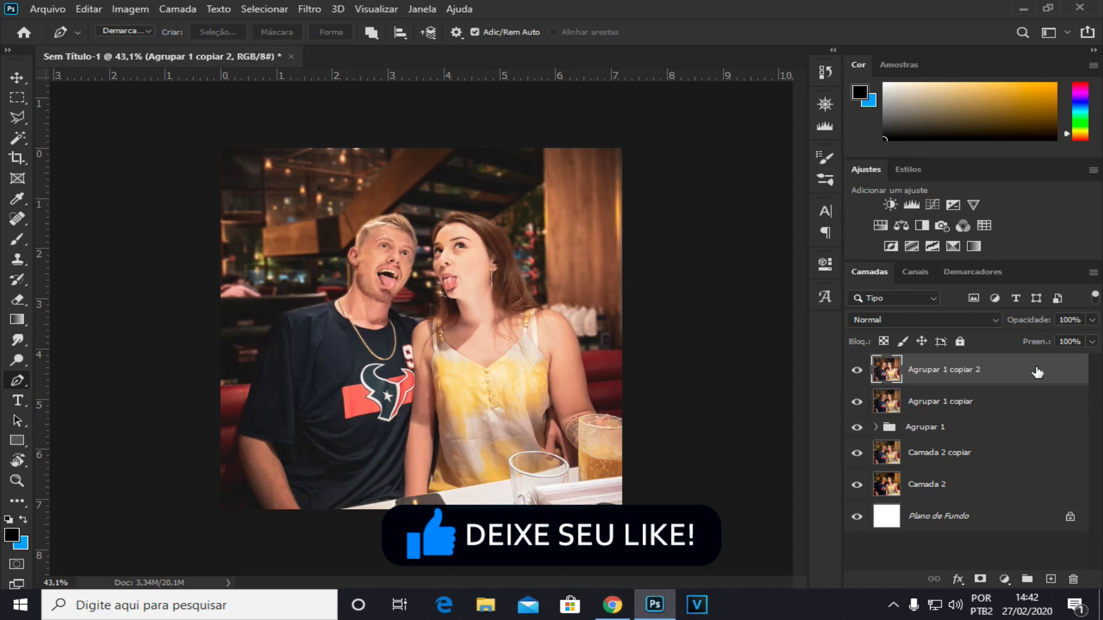
pyautogui.click(886, 401)
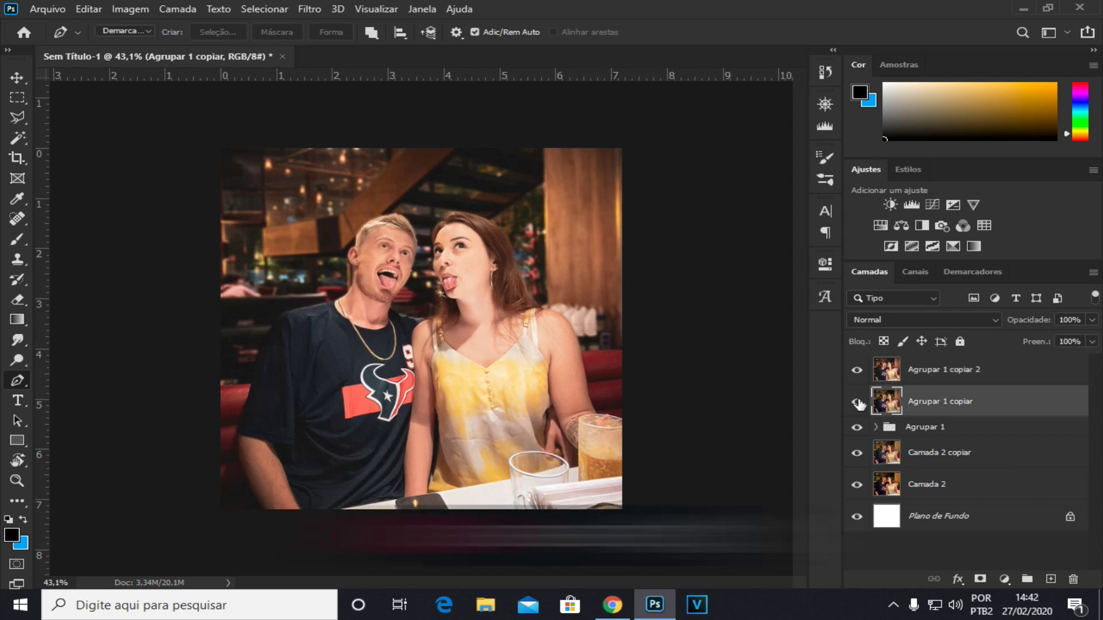
# - Set the opacity of the layer Agrupar 1 copiar 2 to 80% and compare the photo with that layer hidden and shown
pyautogui.click(917, 372)
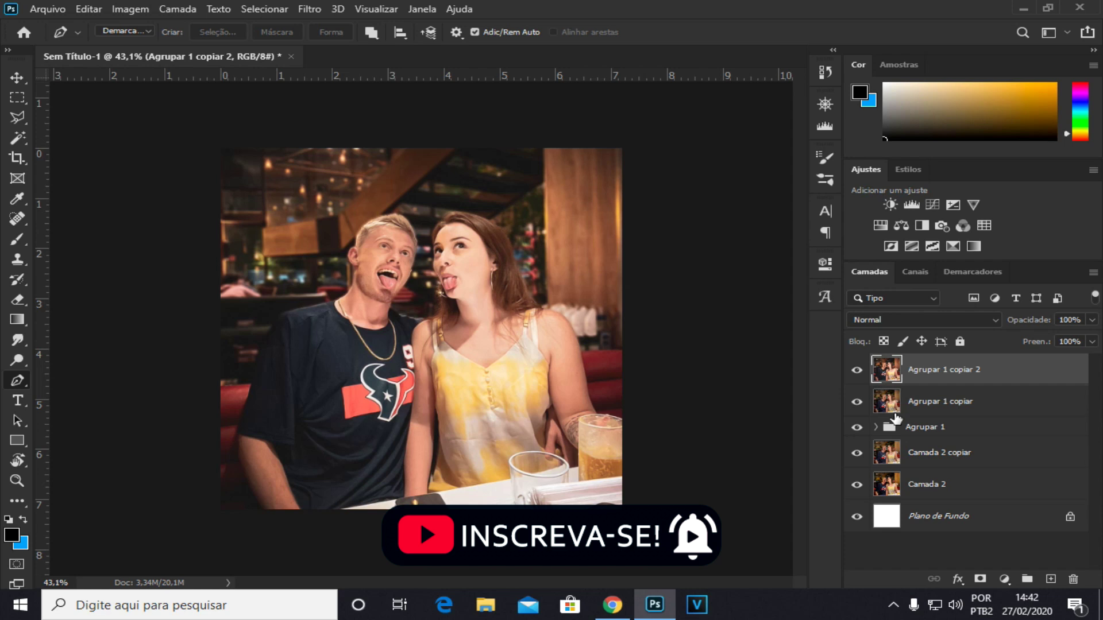
pyautogui.click(1070, 319)
pyautogui.write('80')
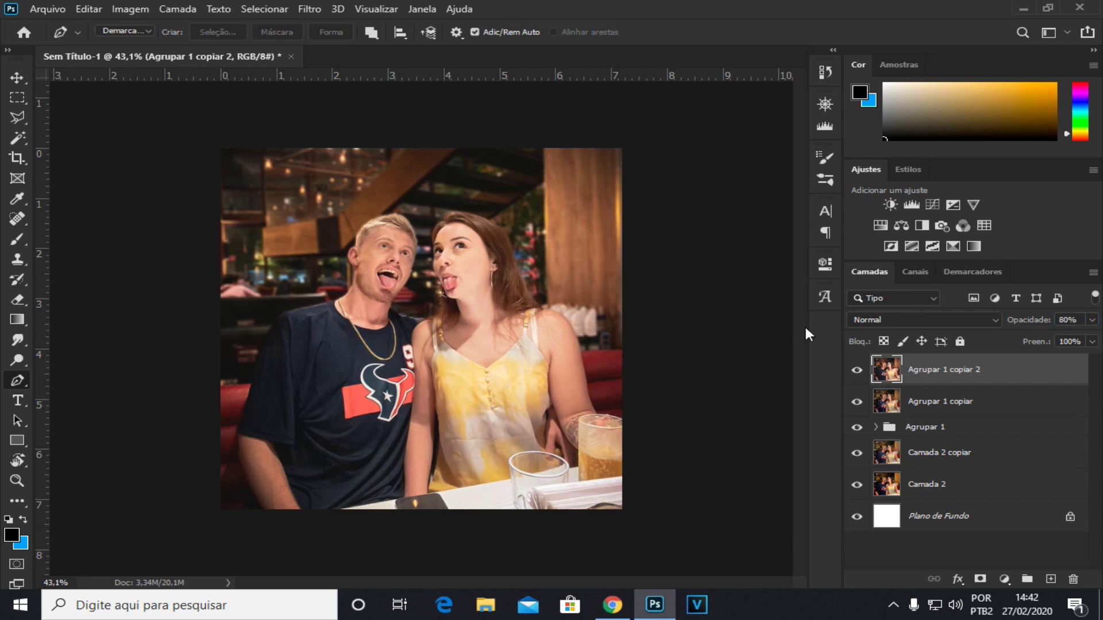
pyautogui.click(856, 371)
pyautogui.click(856, 371)
pyautogui.click(856, 371)
pyautogui.click(855, 371)
# - Group the layers from Agrupar 1 copiar 2 down to Camada 2 copiar and compare the photo with the group hidden and shown
pyautogui.keyDown('shift'); pyautogui.click(929, 458); pyautogui.keyUp('shift')
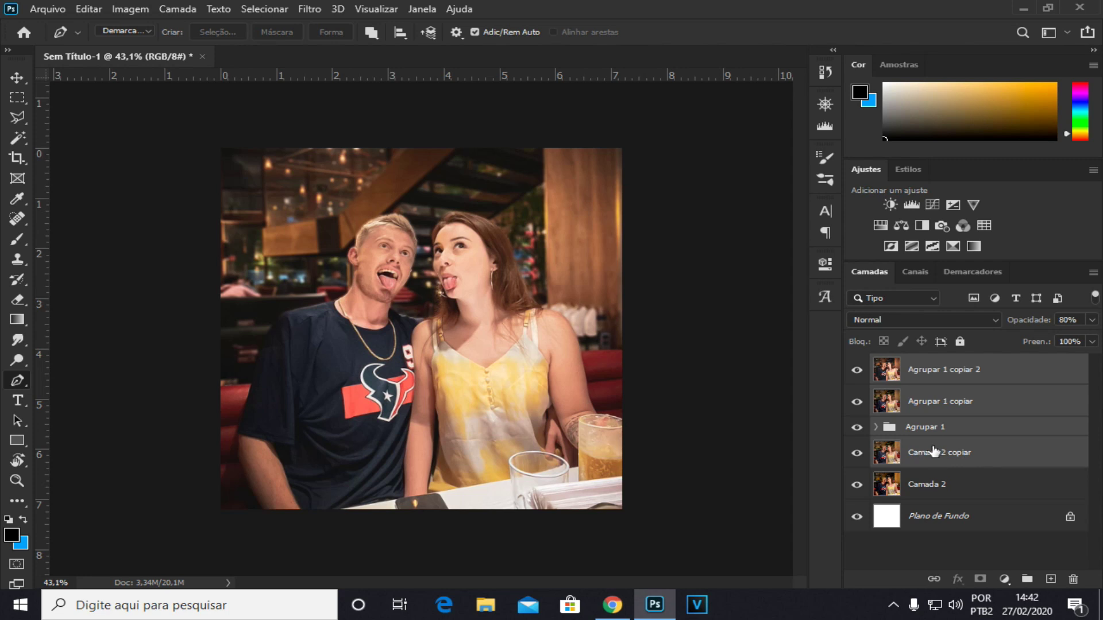
pyautogui.click(1024, 581)
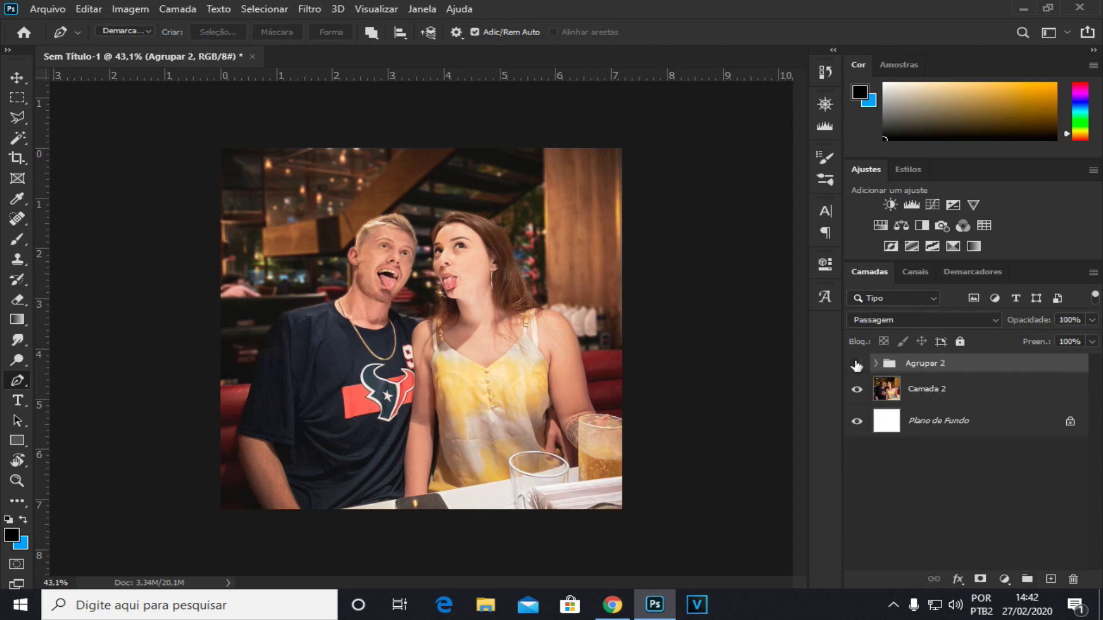
pyautogui.click(856, 364)
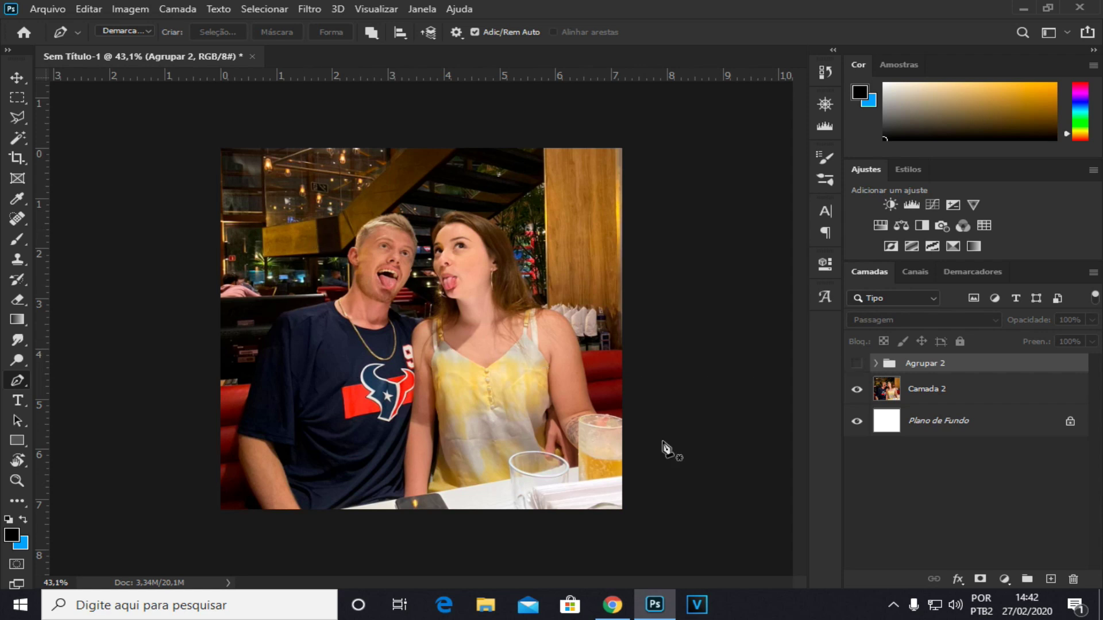
pyautogui.click(856, 364)
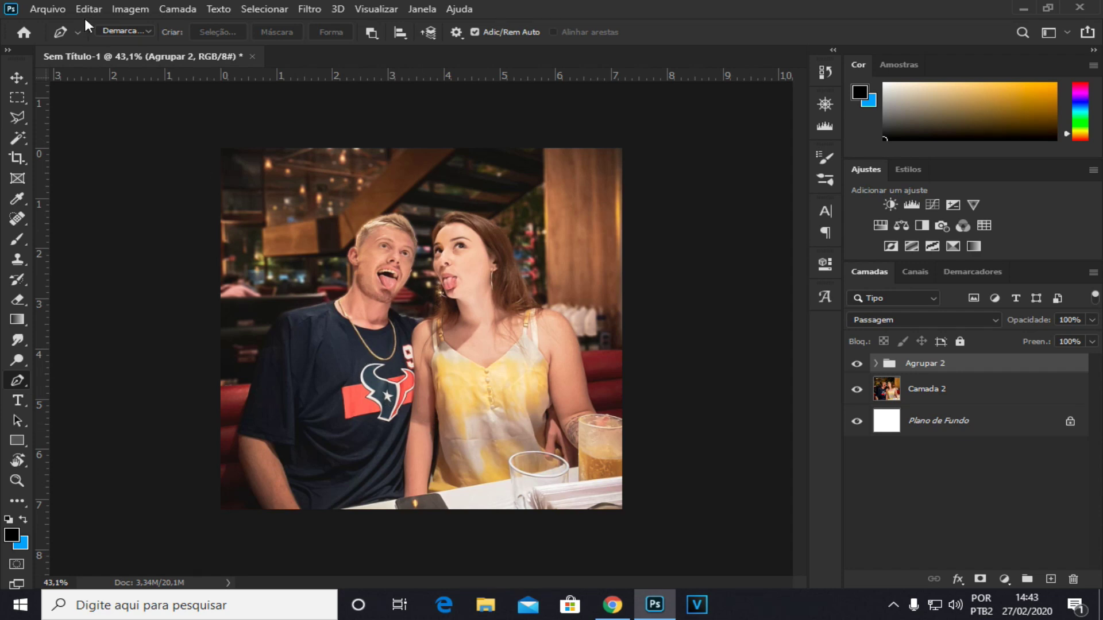
# - Start saving the document under a new name, with the desktop (Área de Trabalho) as location and IMAGEM as file name
pyautogui.click(68, 9)
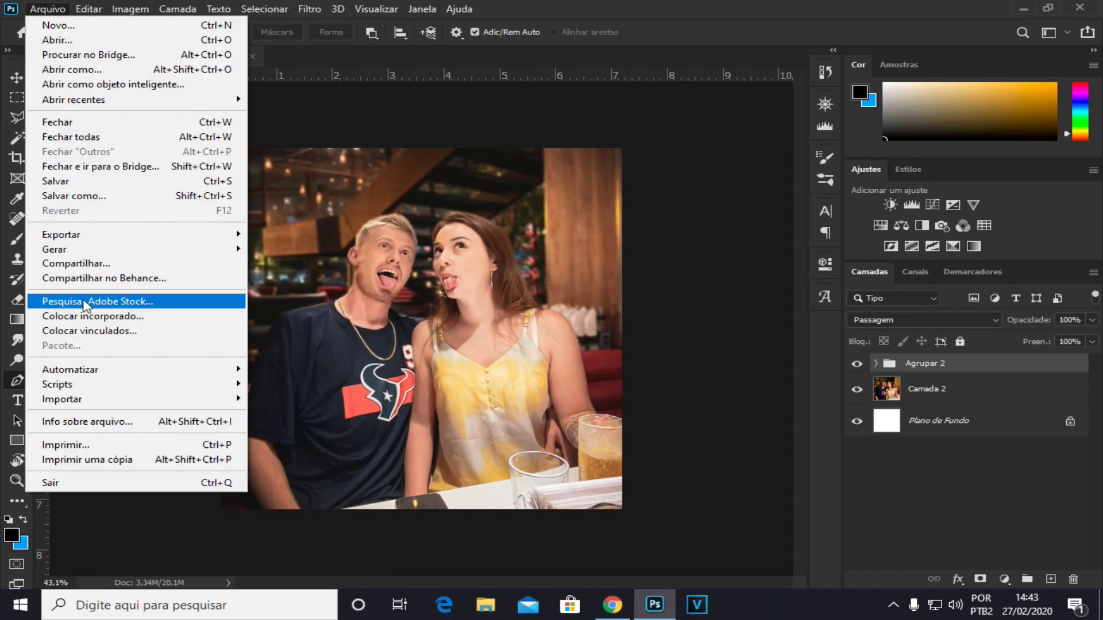
pyautogui.click(93, 196)
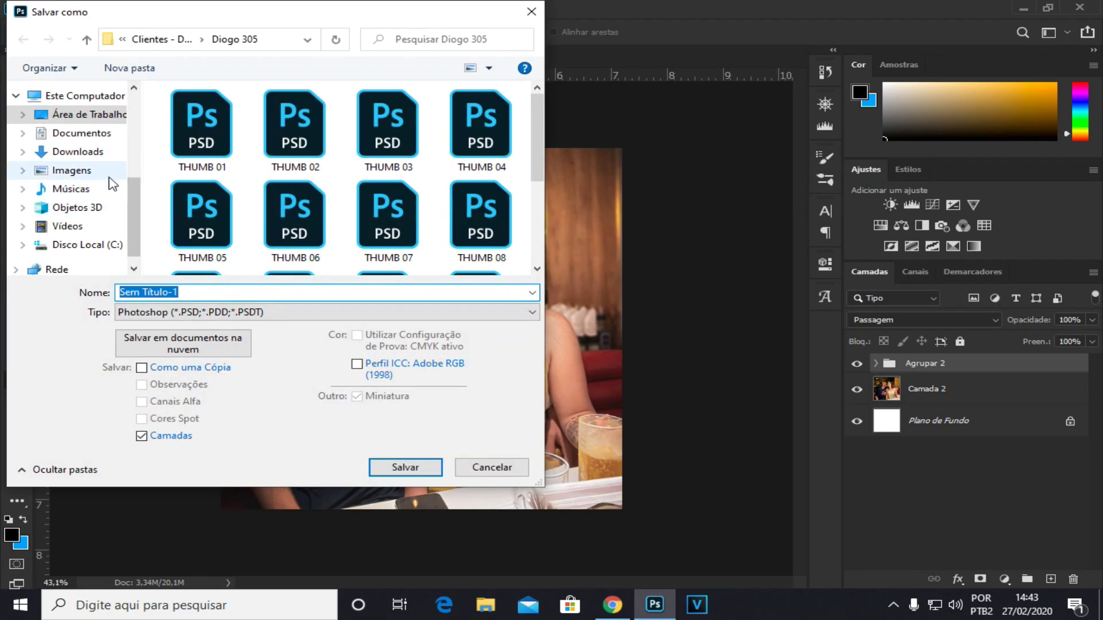
pyautogui.click(70, 117)
pyautogui.click(171, 293)
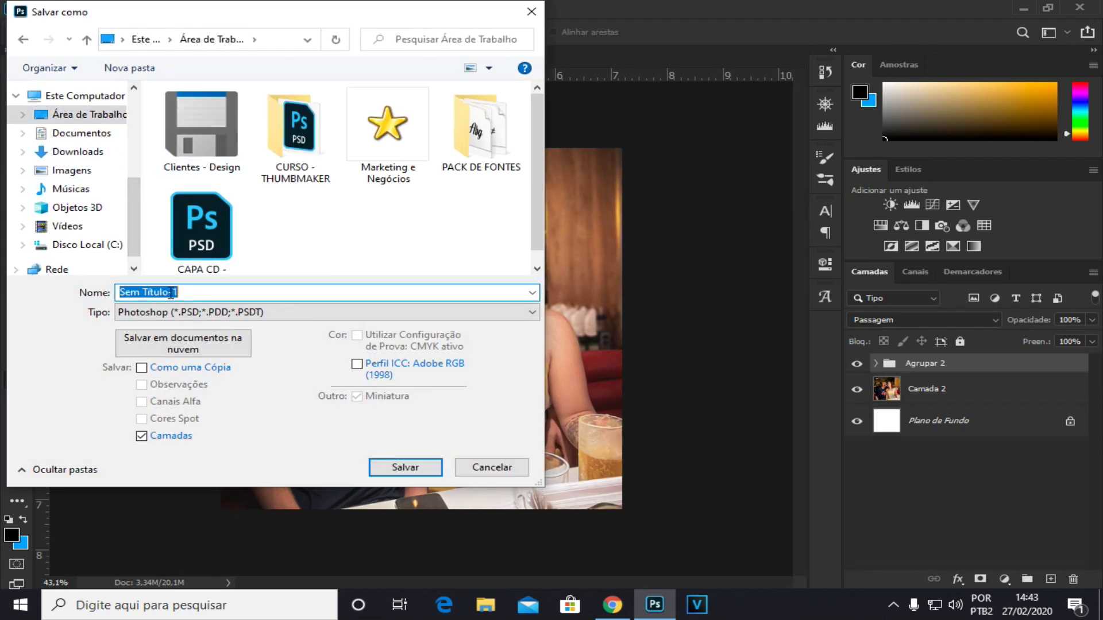
pyautogui.press('BackSpace')
pyautogui.press('BackSpace')
pyautogui.press('BackSpace')
pyautogui.write('AGEM')
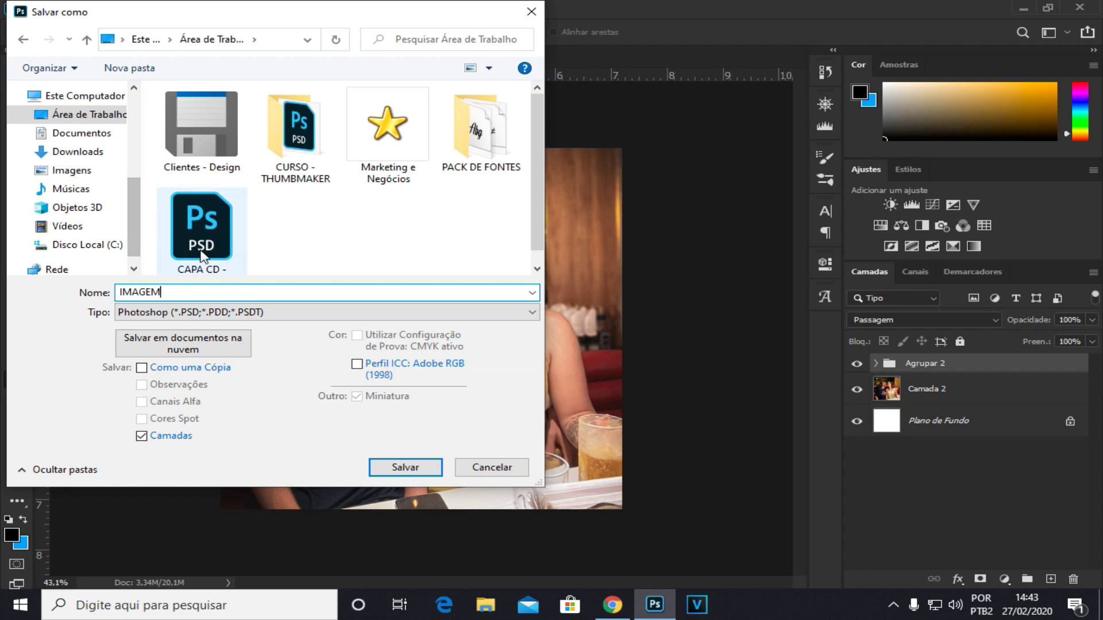
# - Choose JPEG as the file type and save the image at quality 12 (Máxima) with the baseline standard format
pyautogui.click(185, 314)
pyautogui.click(150, 444)
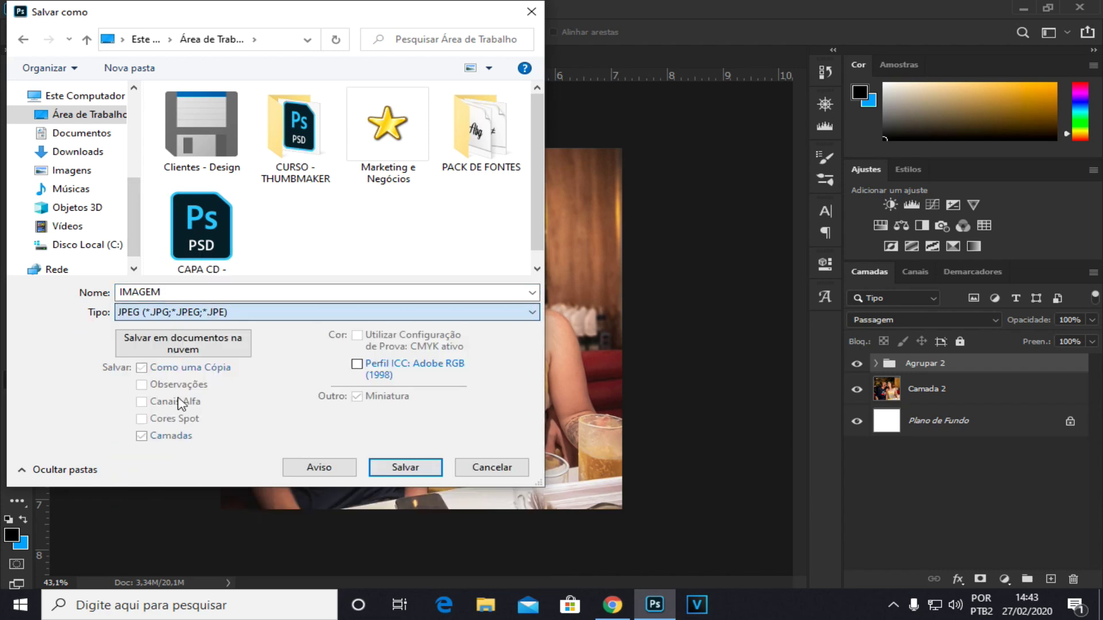
pyautogui.click(389, 472)
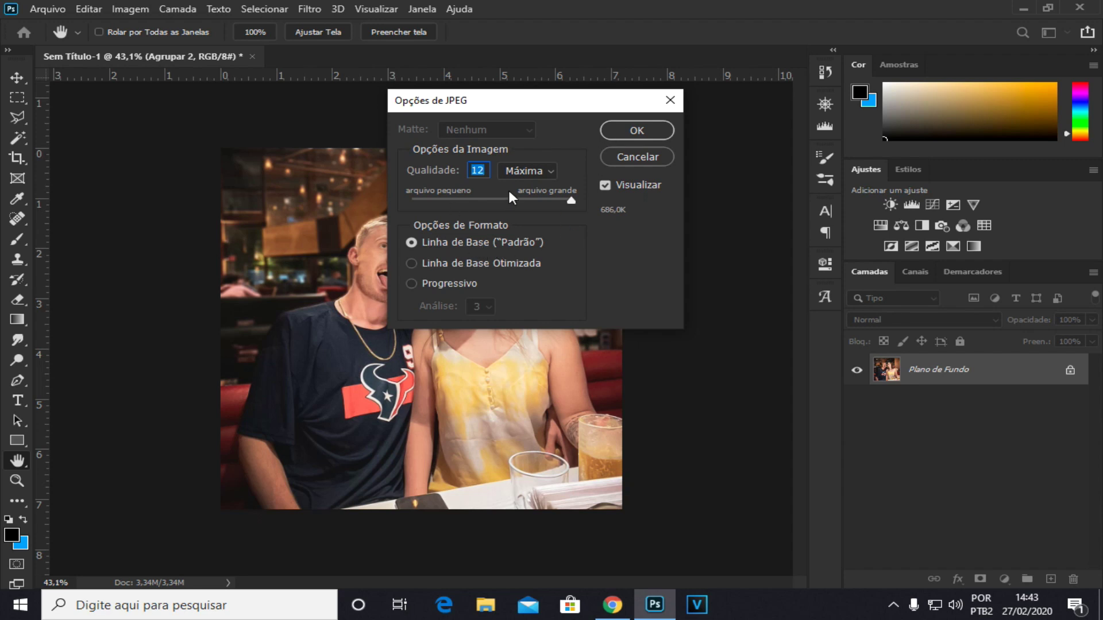
pyautogui.click(636, 129)
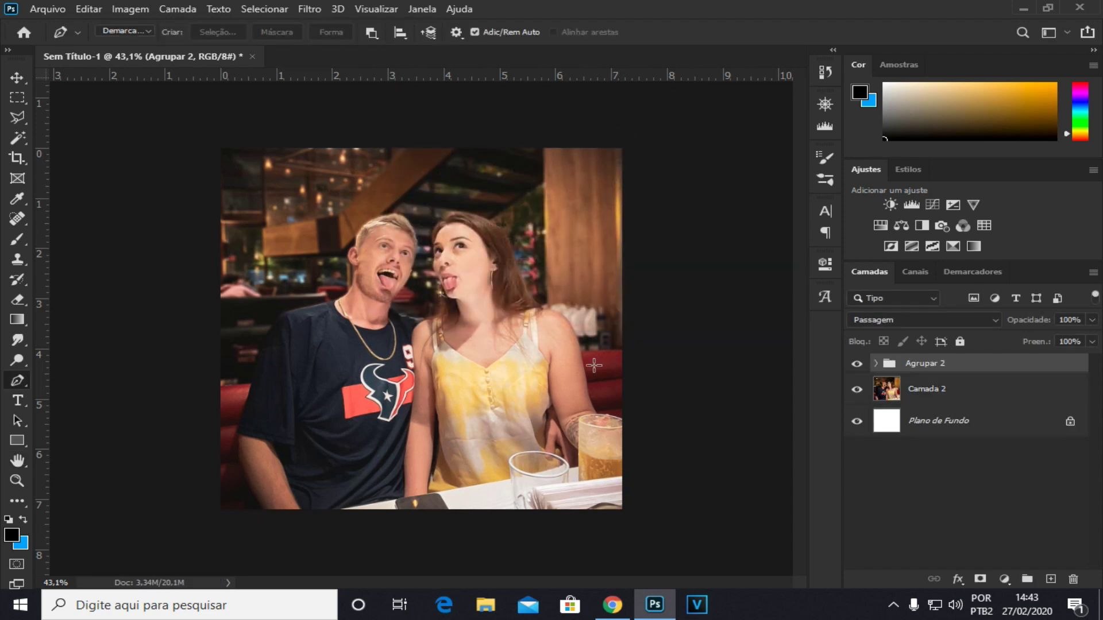